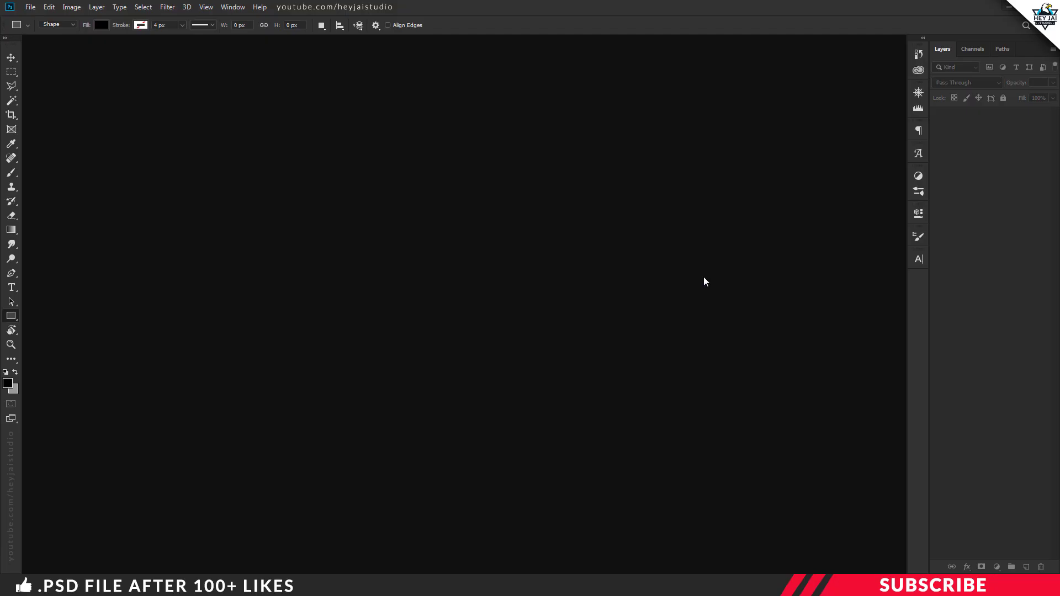
- Set up a new 1080 × 1920 px document at 150 ppi with Artboards ticked
left_click(37, 9)
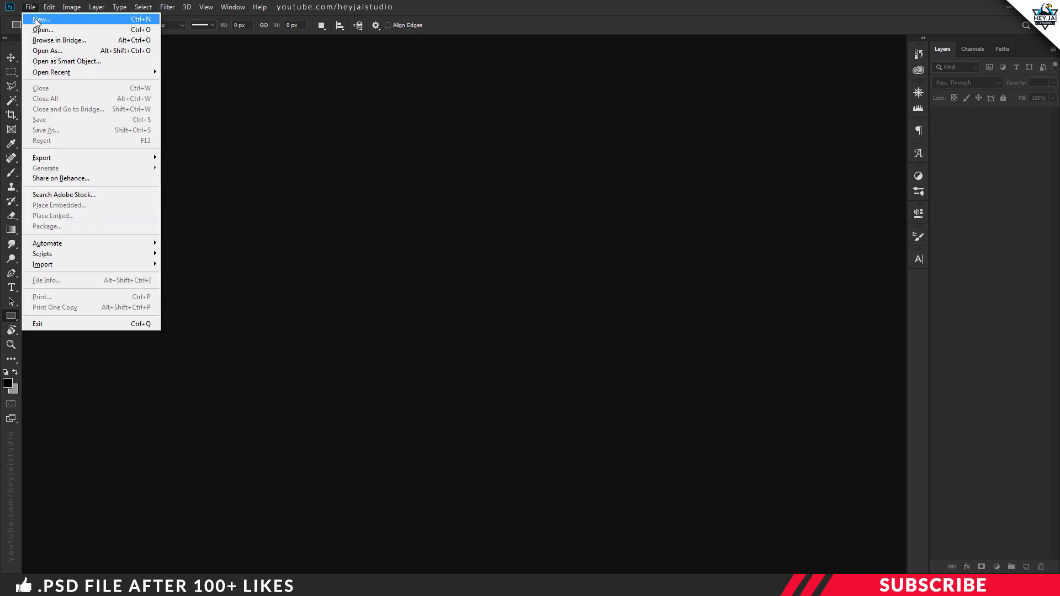
left_click(39, 19)
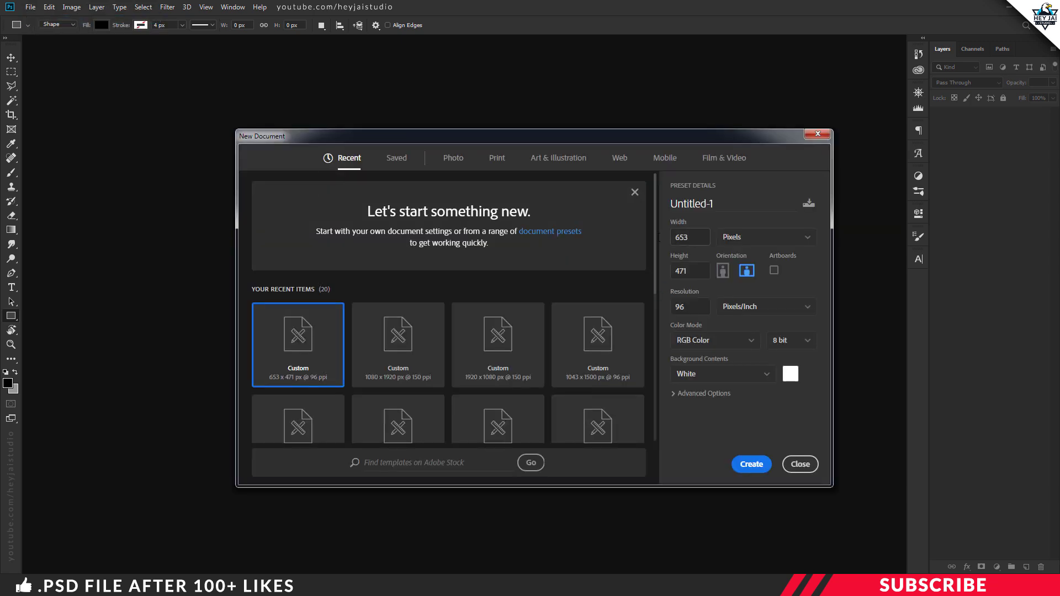
left_click(681, 237)
type("1080")
left_click(684, 273)
type("1080")
key("Tab")
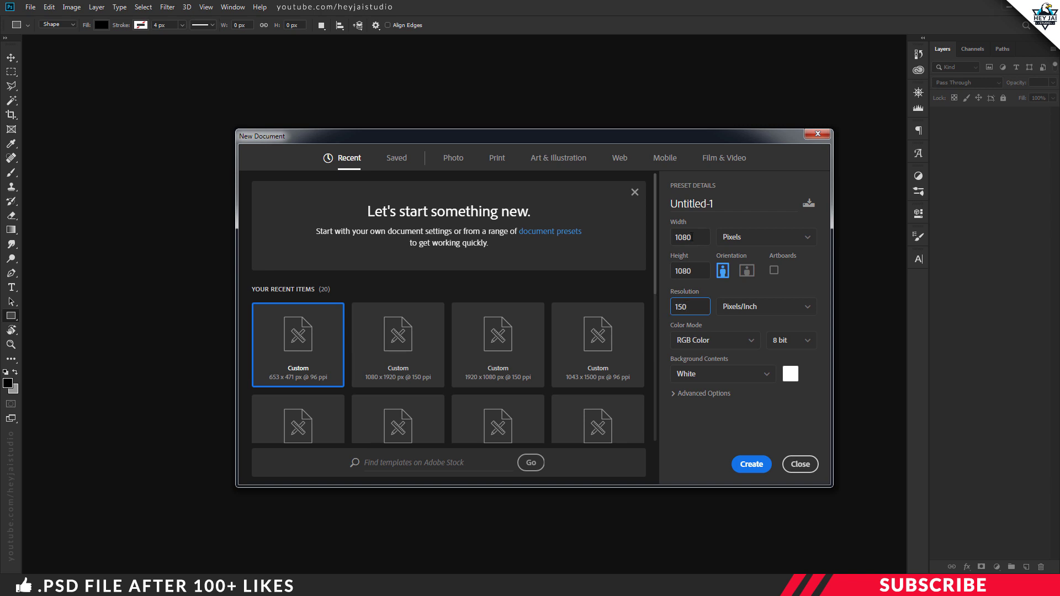
left_click_drag(695, 237, 666, 239)
type("1080")
key("Tab")
type("1920")
left_click(773, 271)
- Cancel the new document and open Instagram Ads.psd from the project folder
left_click(775, 274)
key("Escape")
key("v")
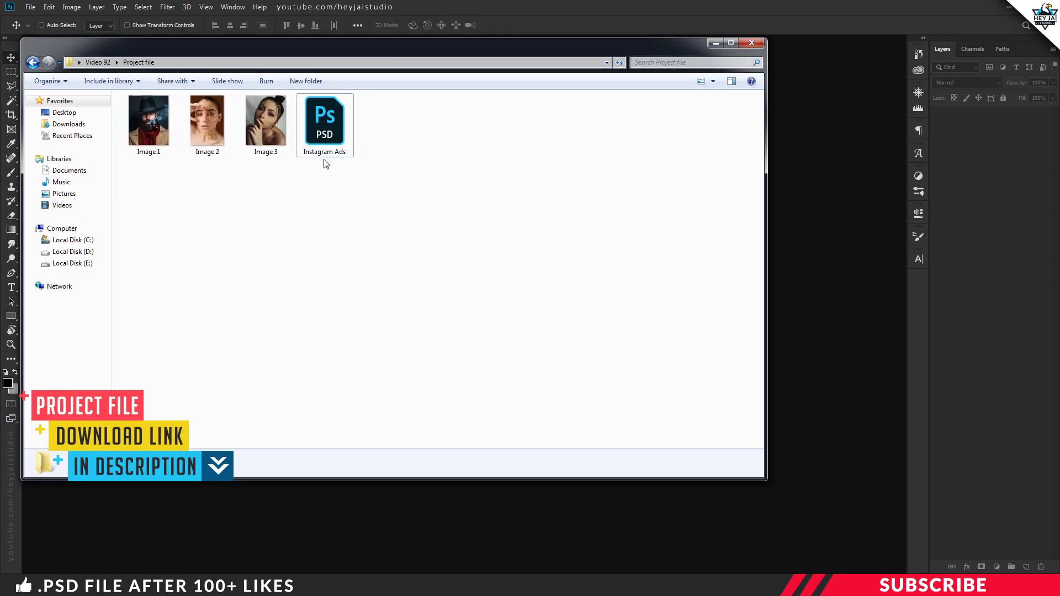
double_click(329, 136)
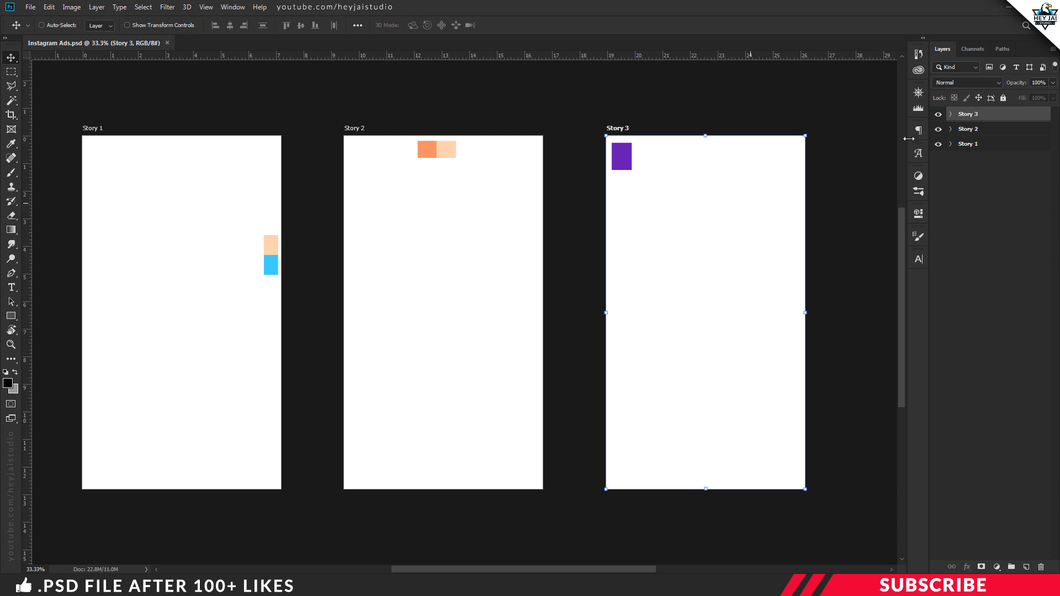
- Hide the Story 2 and Story 3 artboards and expand the Story 1 group
left_click(938, 115)
left_click(938, 128)
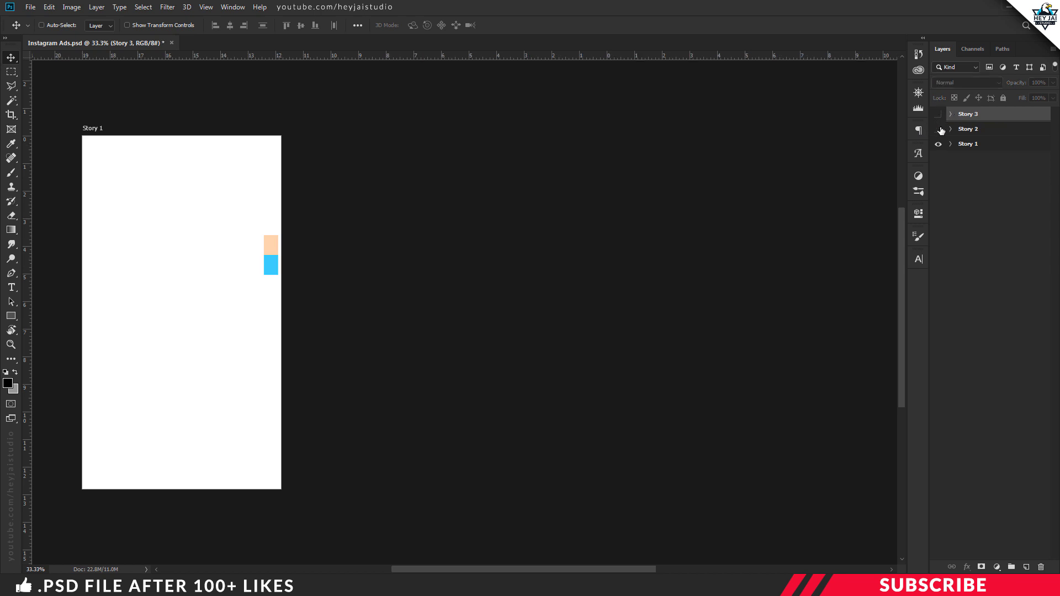
left_click_drag(938, 128, 943, 137)
left_click_drag(571, 569, 502, 569)
key("ctrl+plus")
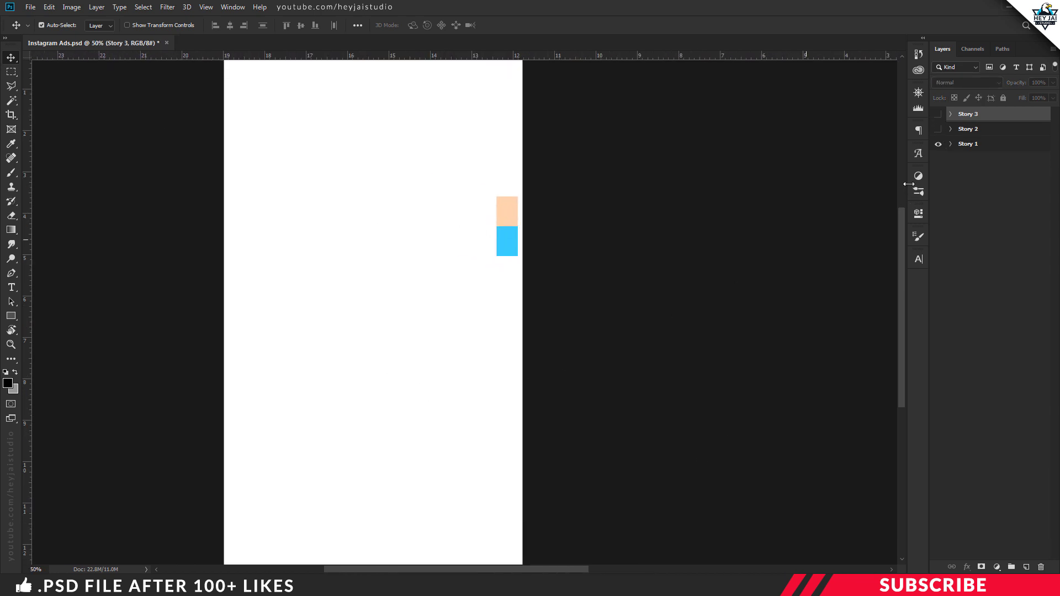
key("ctrl+minus")
left_click(951, 144)
left_click(988, 245)
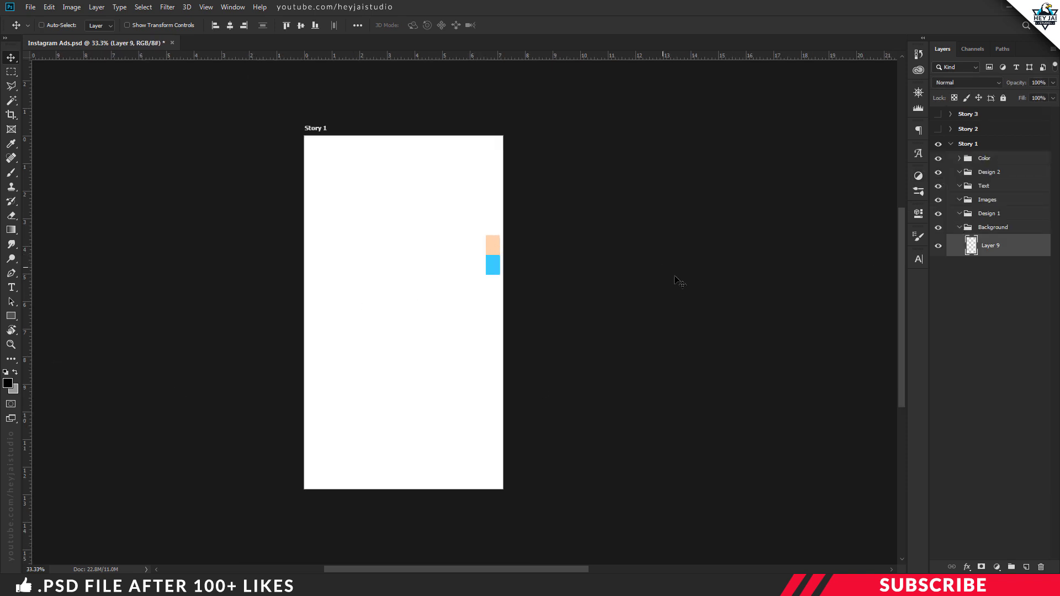
- Add a new layer in Design 1 and sample the peach ffd4ad swatch as foreground
left_click(961, 227)
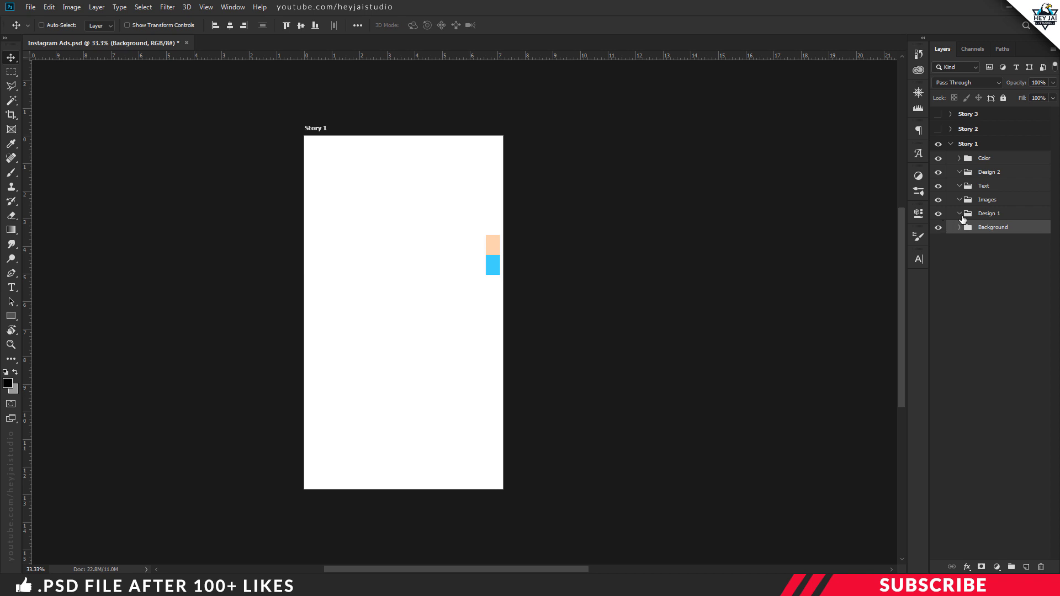
left_click(1005, 215)
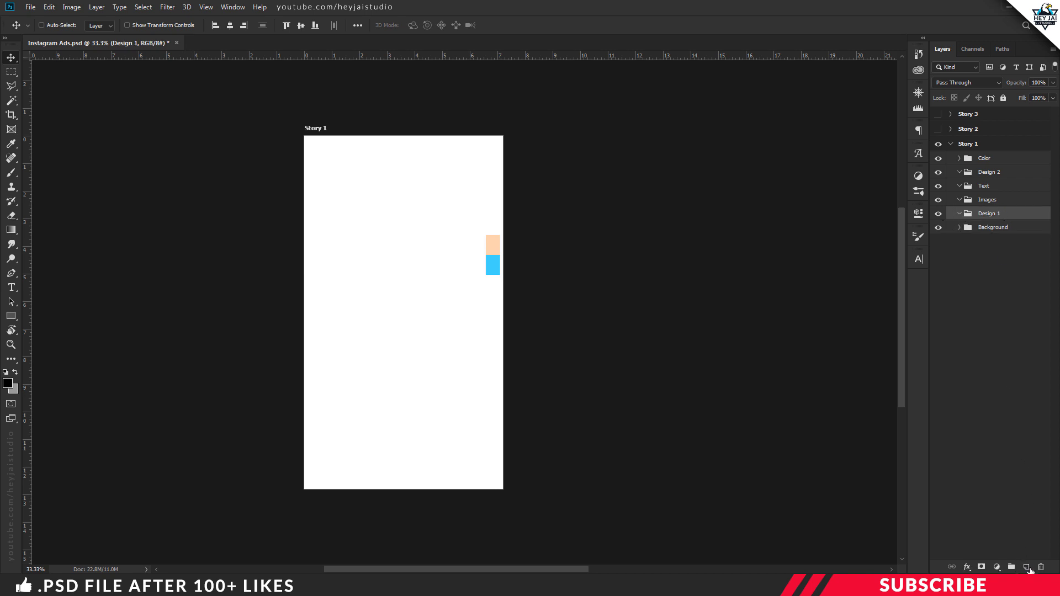
left_click(1027, 568)
left_click(8, 383)
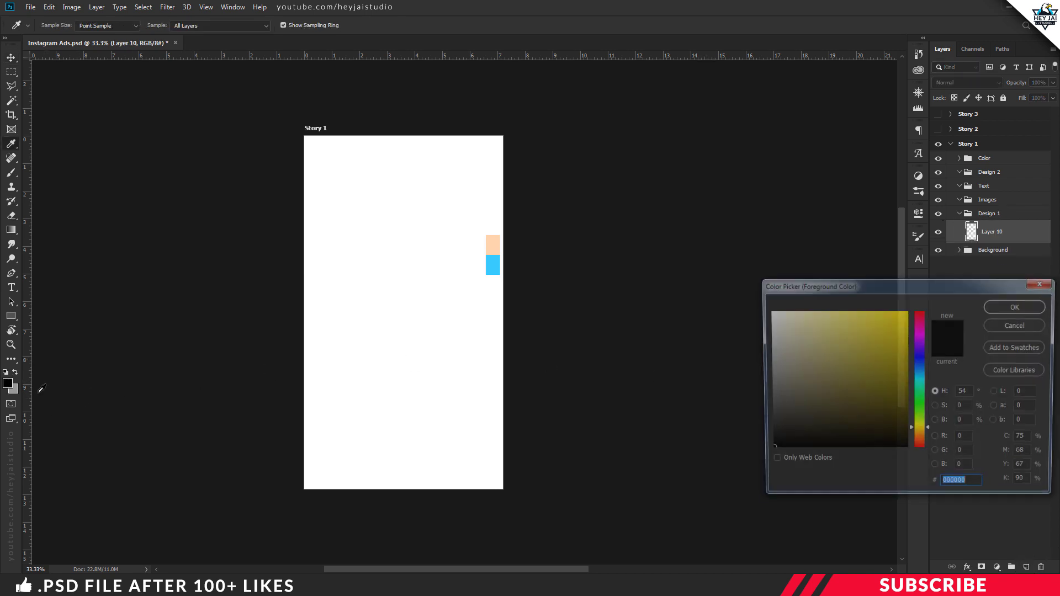
left_click(497, 241)
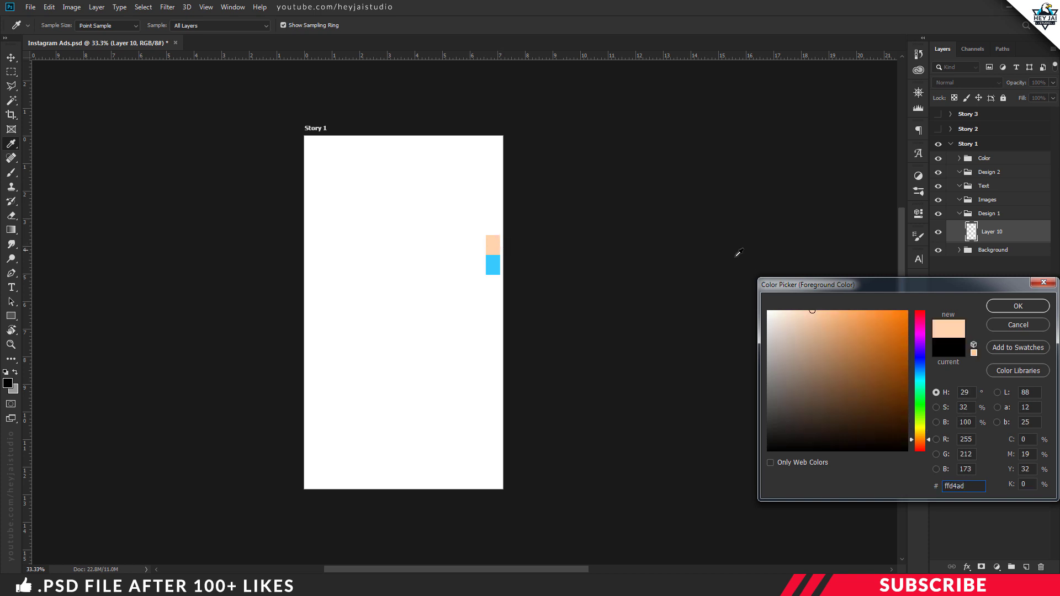
left_click(1018, 306)
- Draw the tall peach Rectangle 9 over the left side of Story 1
left_click(11, 316)
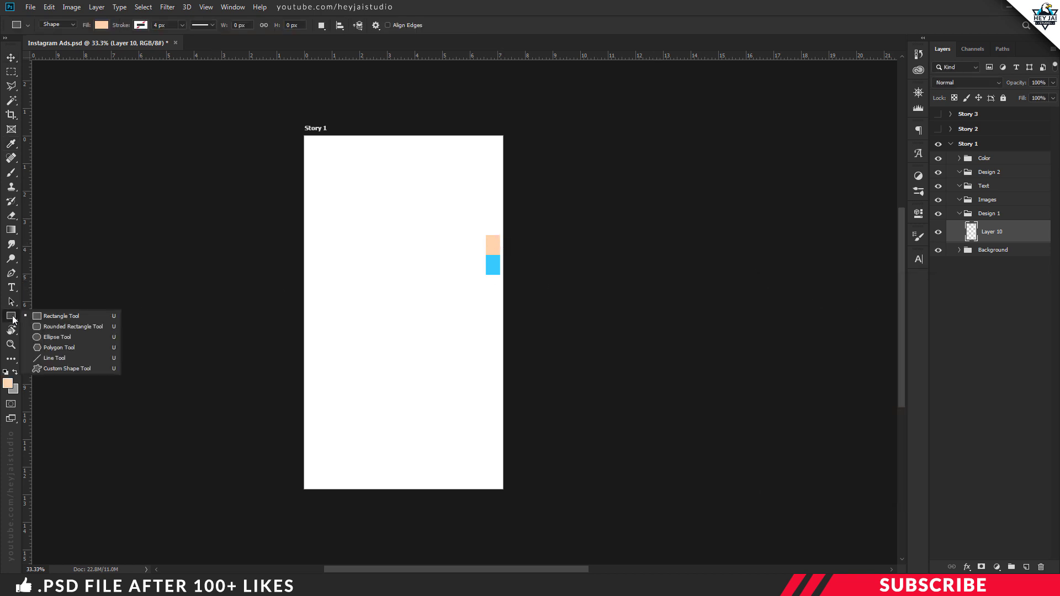
left_click(55, 316)
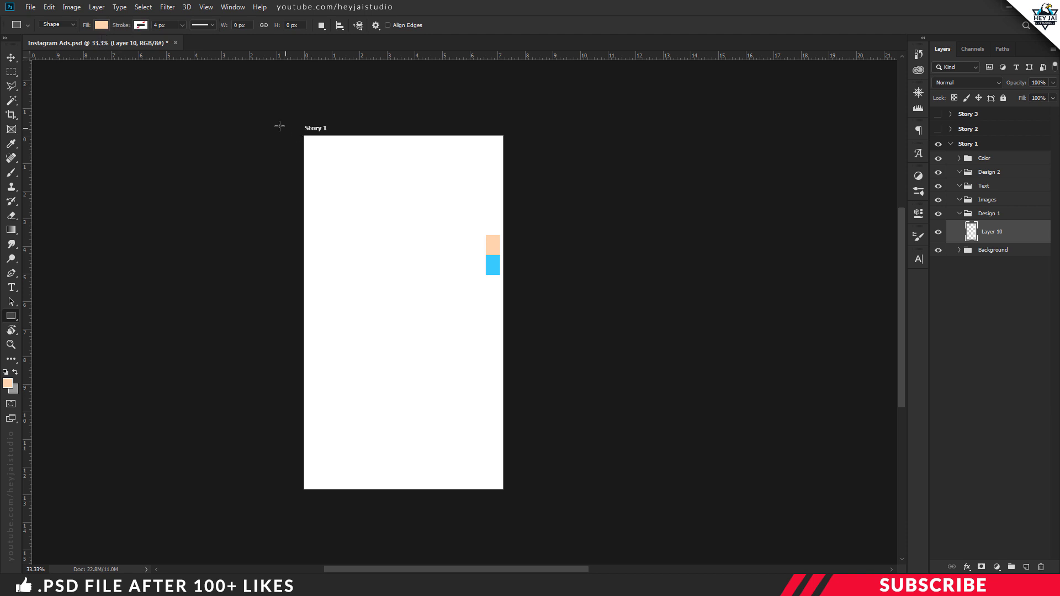
left_click_drag(274, 119, 443, 499)
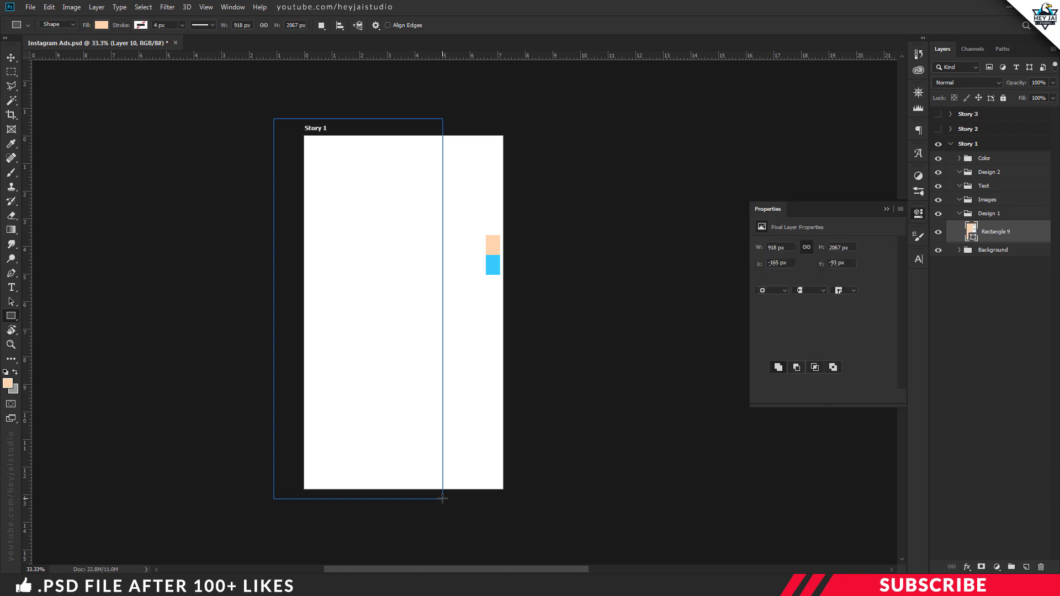
key("Return")
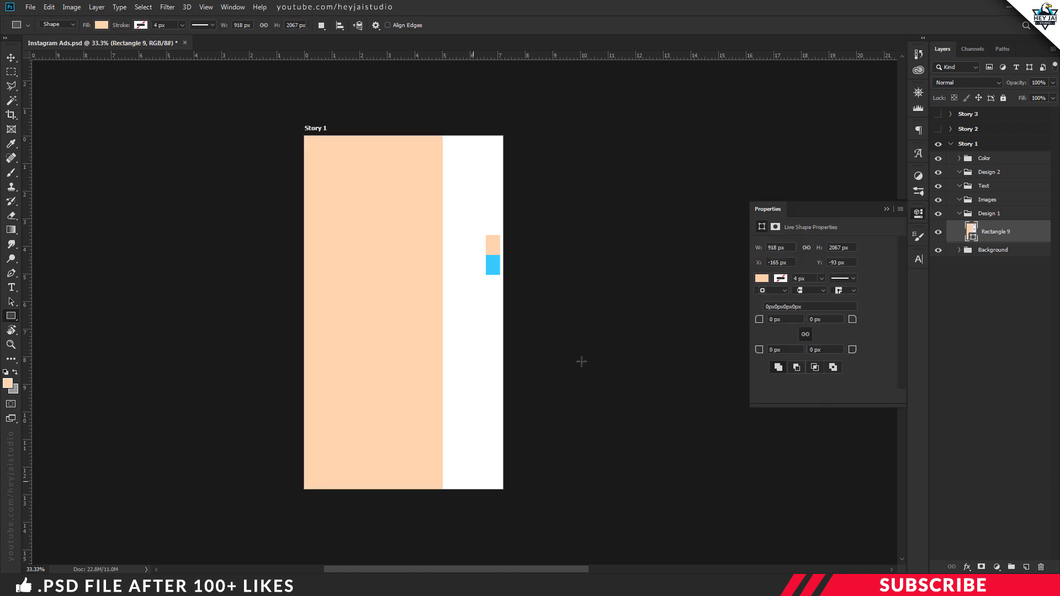
left_click(919, 216)
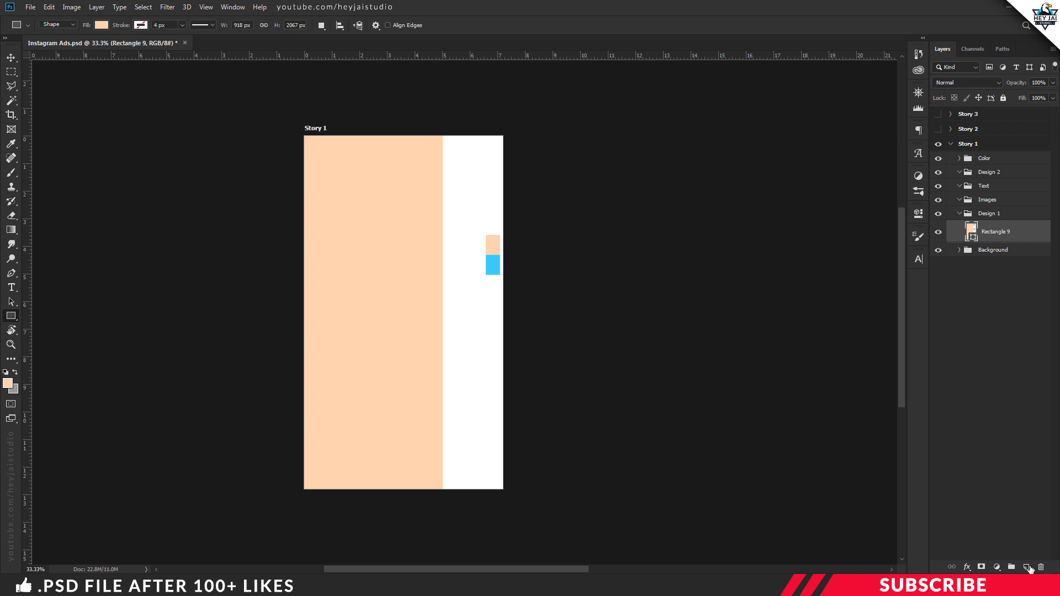
- Add a new layer and sample the blue 37c8fe swatch as foreground colour
left_click(1027, 567)
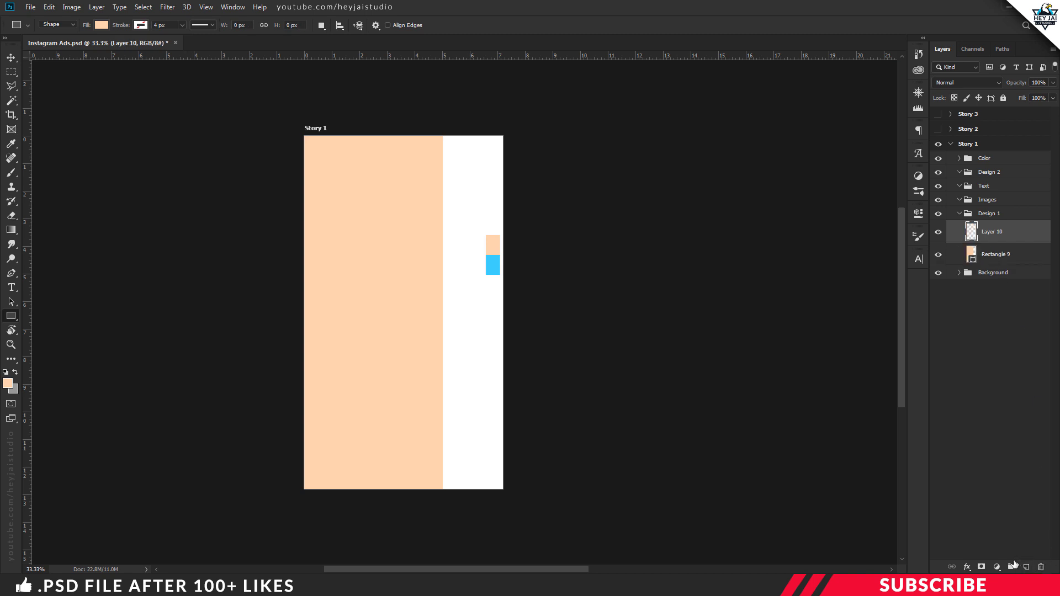
left_click(10, 388)
left_click(494, 263)
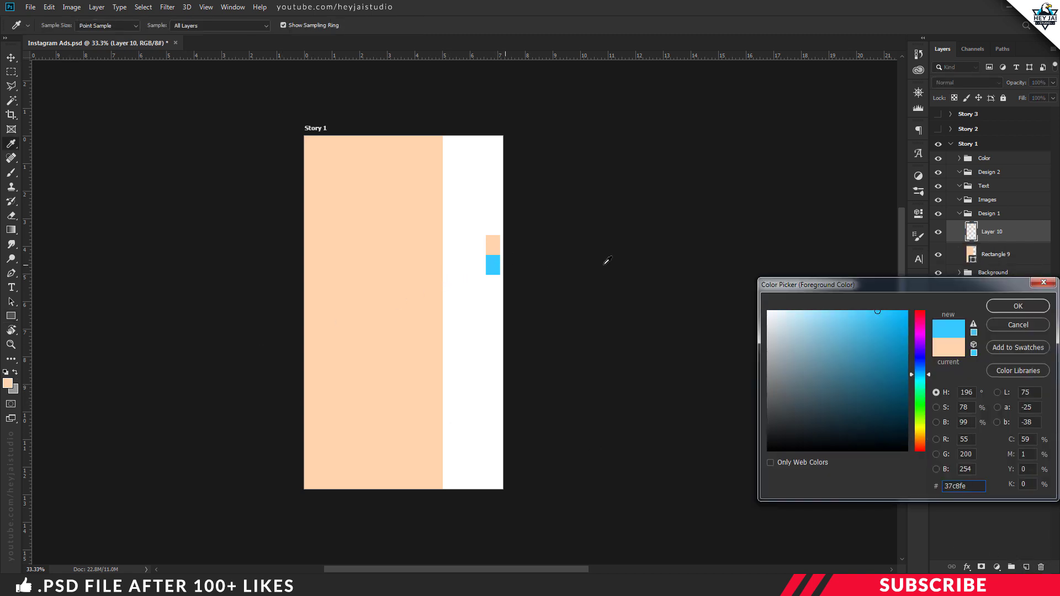
left_click(1018, 307)
- Draw blue Rectangle 10 across Story 1 and move it beneath peach Rectangle 9
left_click(11, 316)
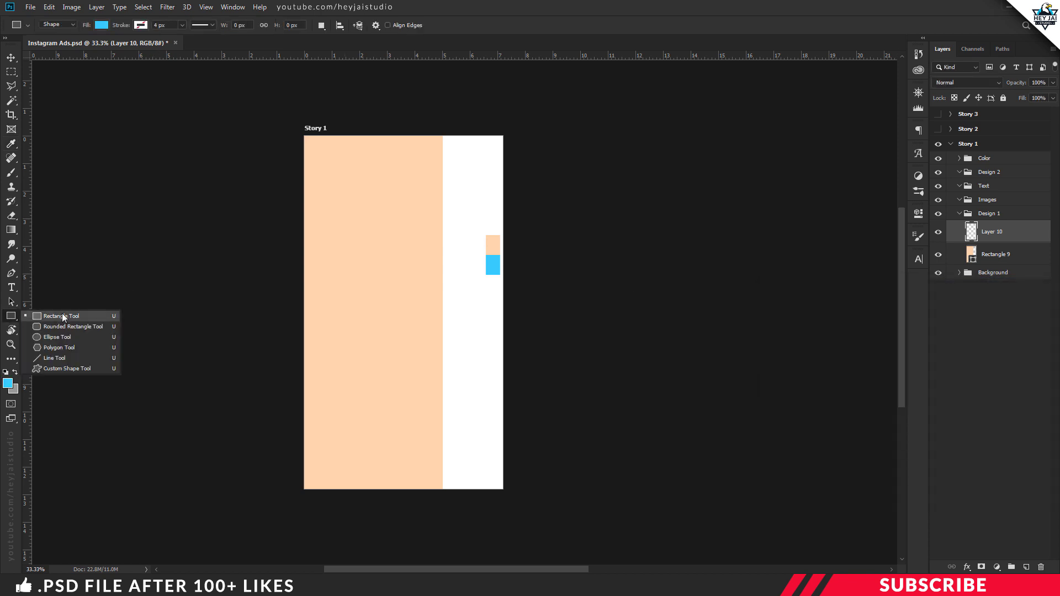
left_click(514, 146)
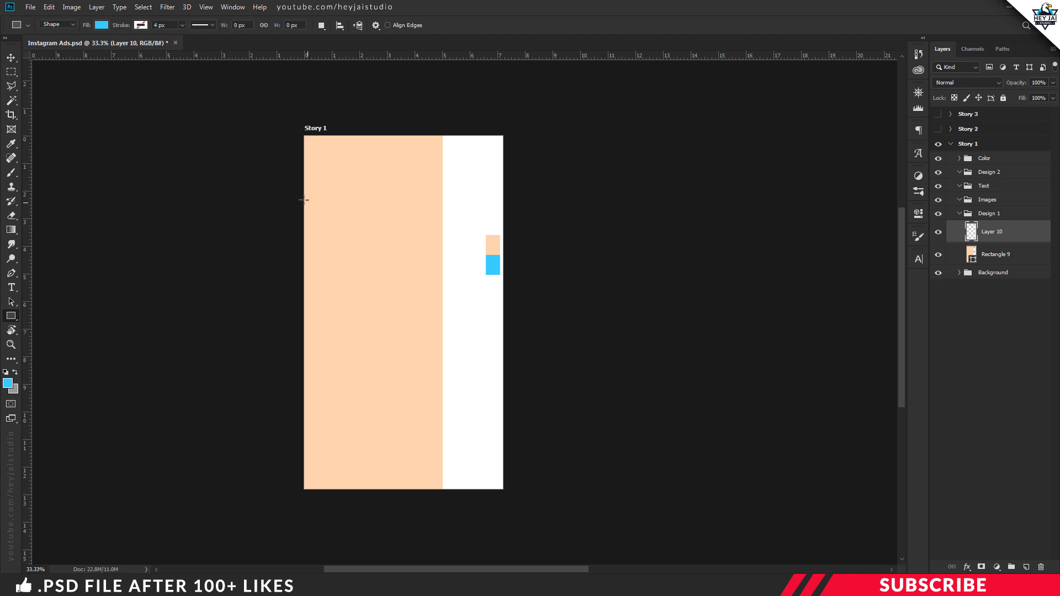
left_click_drag(293, 189, 466, 399)
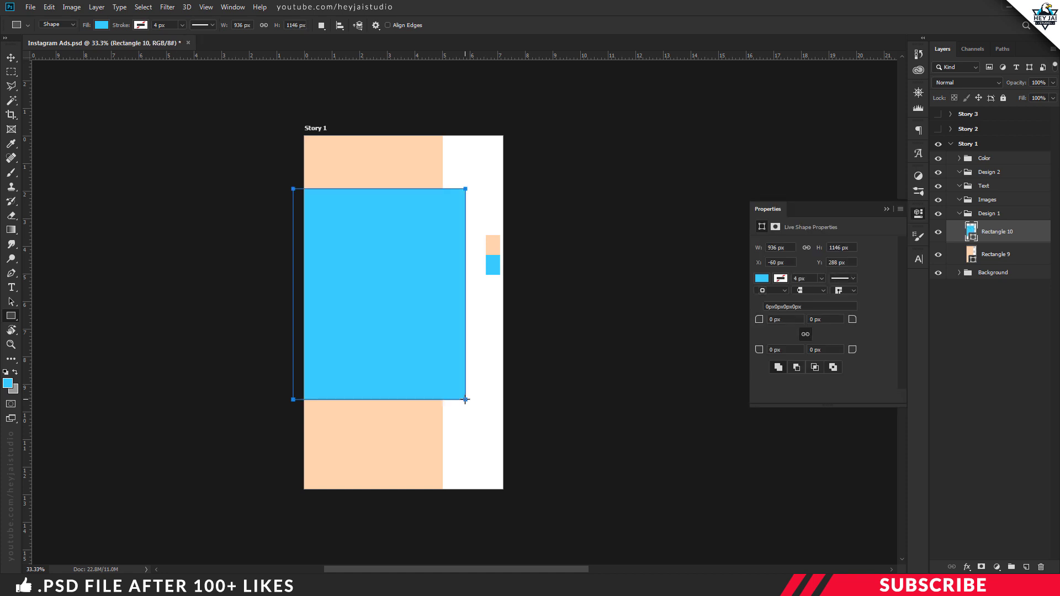
key("Return")
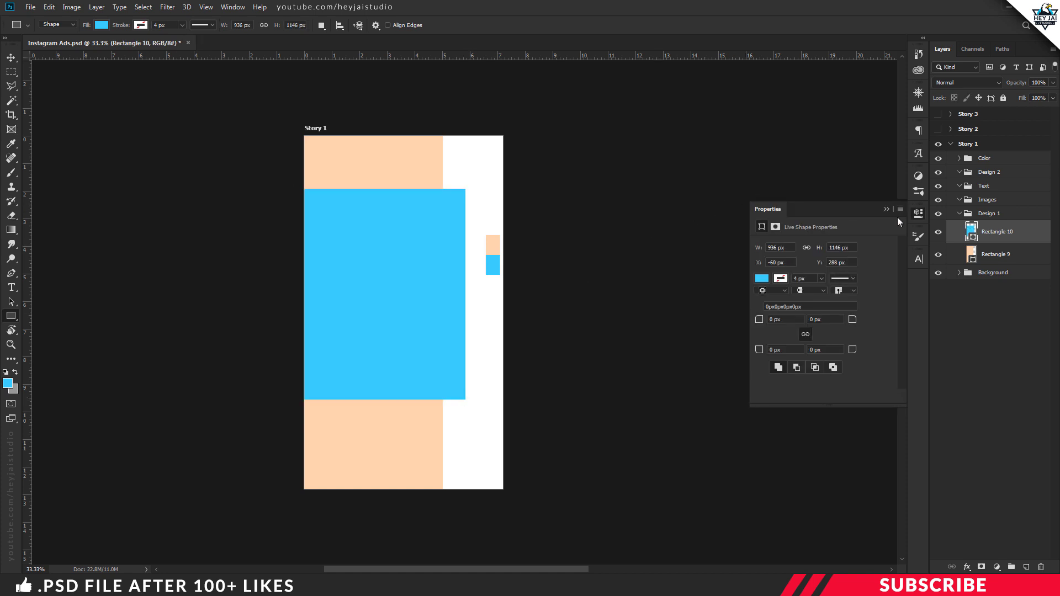
left_click(915, 216)
left_click_drag(985, 234, 993, 265)
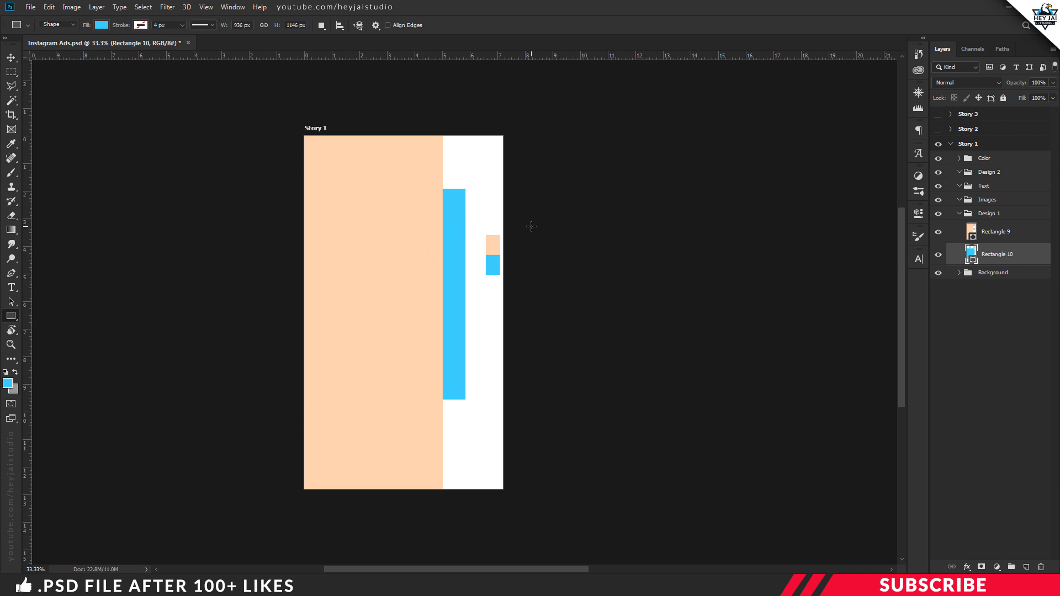
left_click(985, 202)
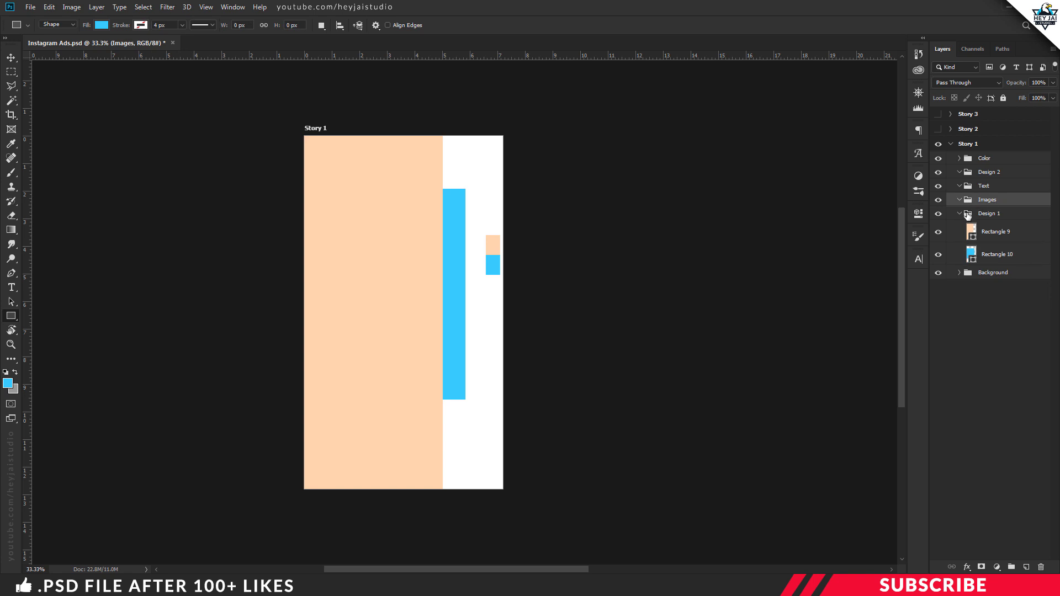
- Add a new layer in the Images group and set the foreground colour to black
left_click(960, 213)
left_click(1026, 567)
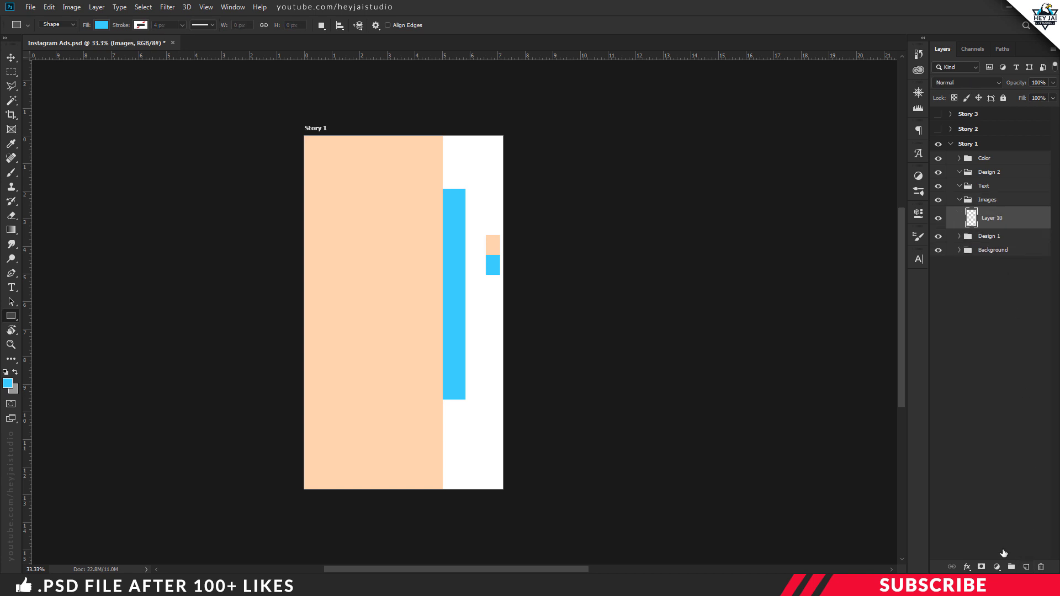
left_click(8, 383)
left_click(667, 473)
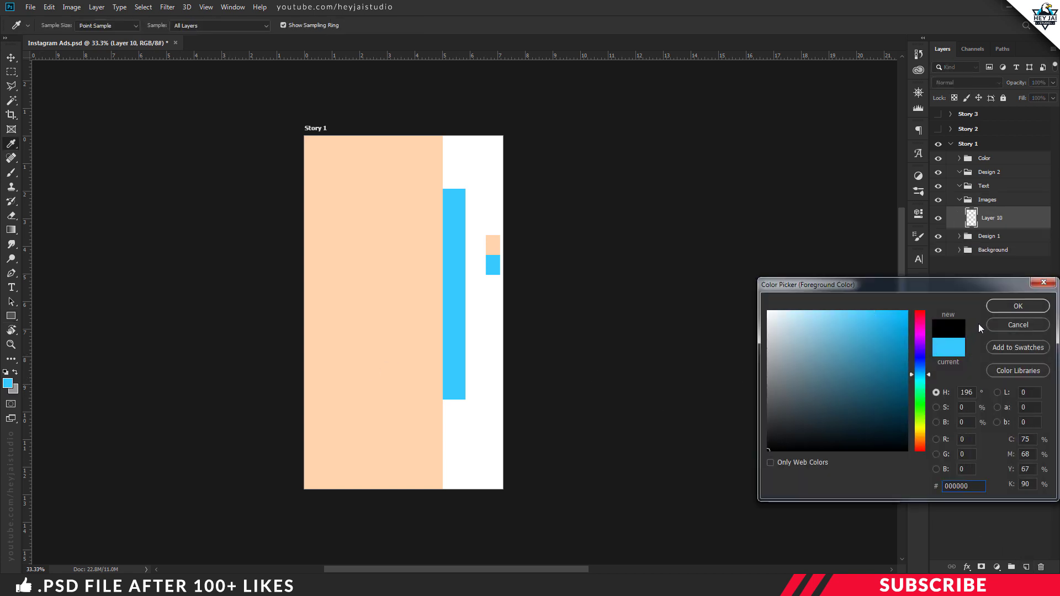
key("Return")
left_click(11, 316)
- Draw black Rectangle 11 over the middle of Story 1
right_click(16, 319)
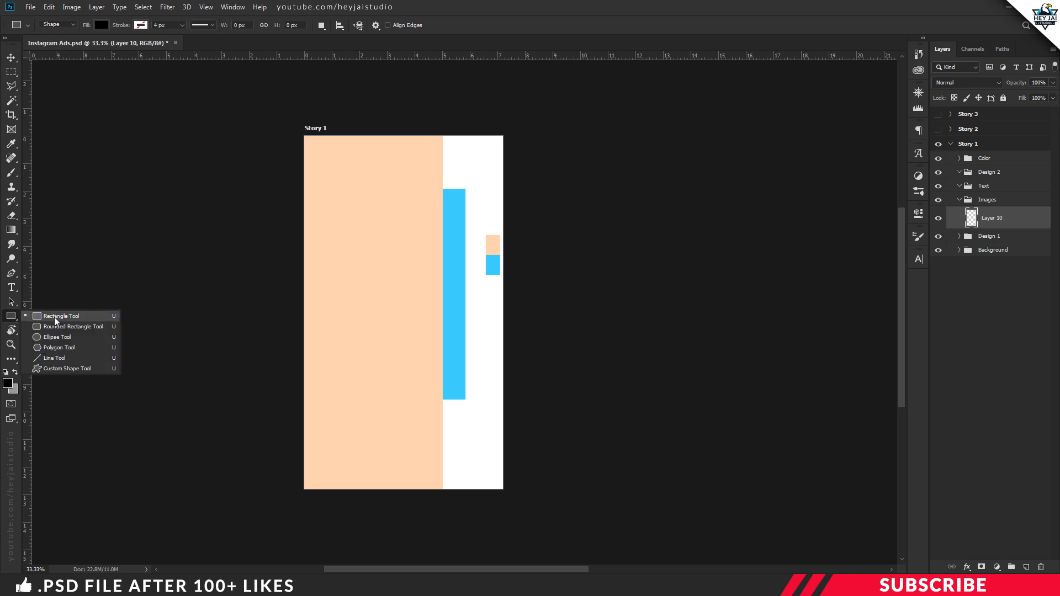
left_click(55, 317)
mouse_move(290, 198)
left_mouse_down()
mouse_move(417, 288)
mouse_move(452, 332)
mouse_move(456, 391)
left_mouse_up()
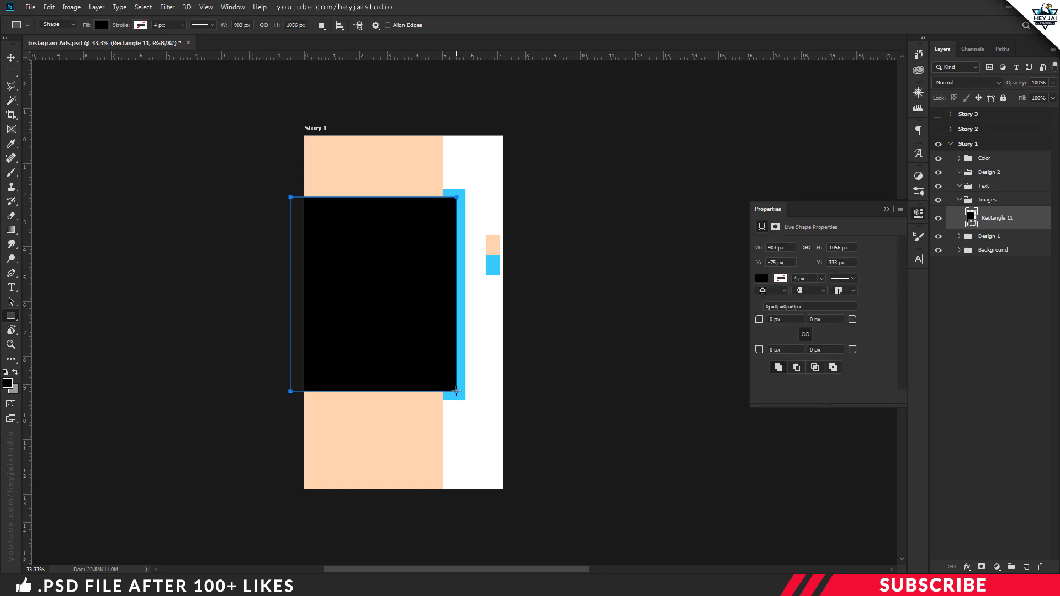
key("Return")
left_click(918, 213)
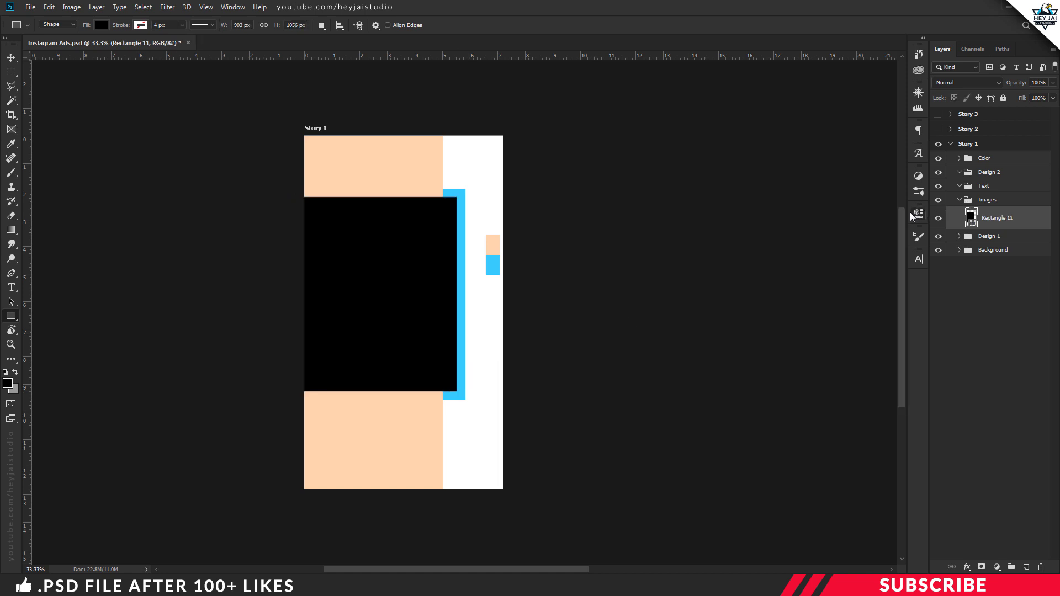
- Nudge the black rectangle left so it sits flush with Story 1's left edge
key("ctrl+t")
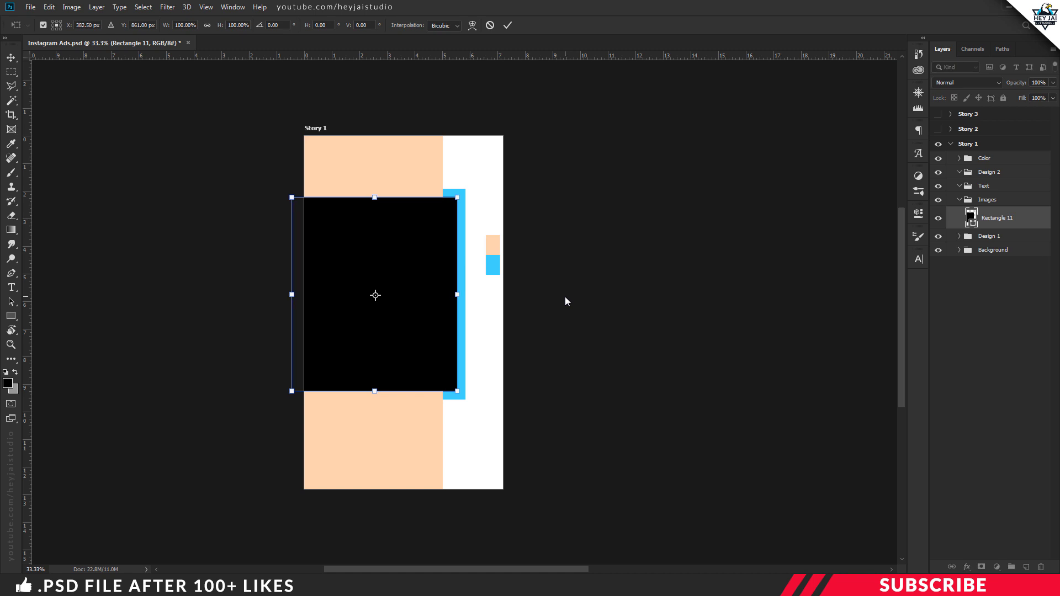
key("Left")
key("Left")
key("Left")
key("Return")
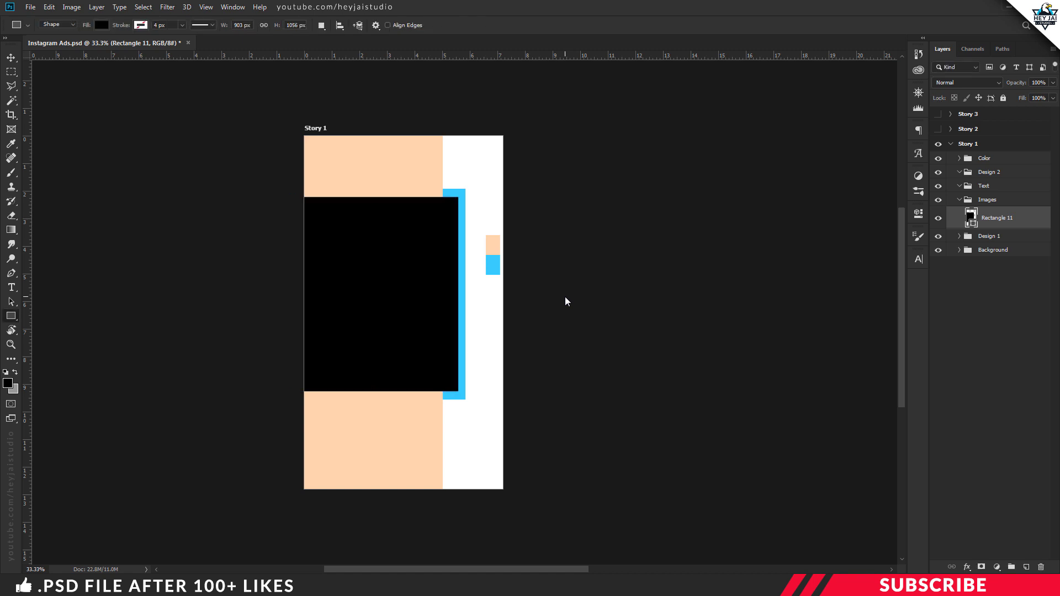
left_click(11, 72)
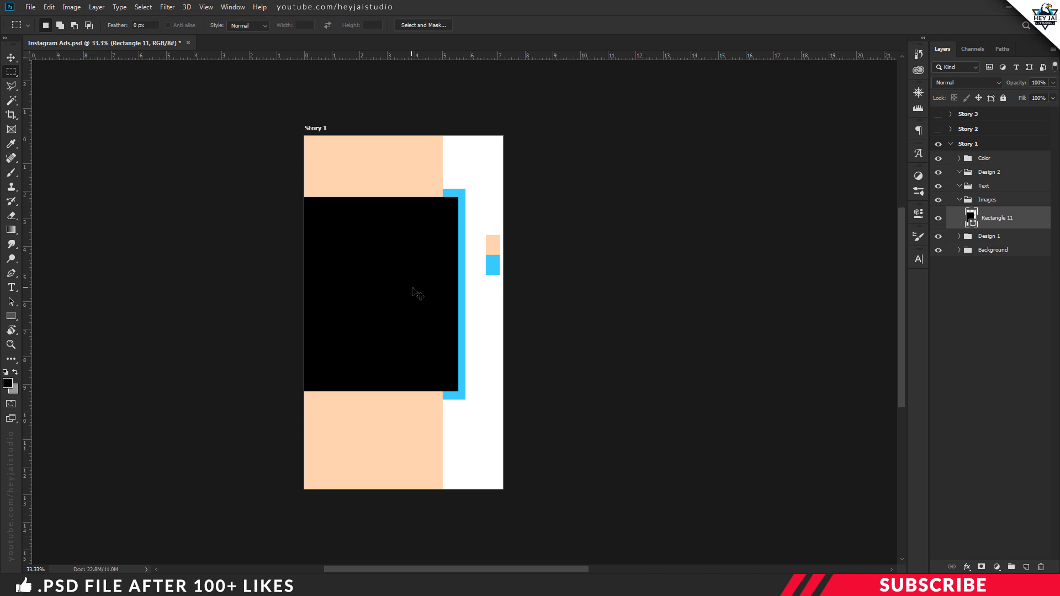
- Open Image 1 in Photoshop and copy the man's photo into Instagram Ads
key("v")
left_click(242, 585)
left_click(221, 309)
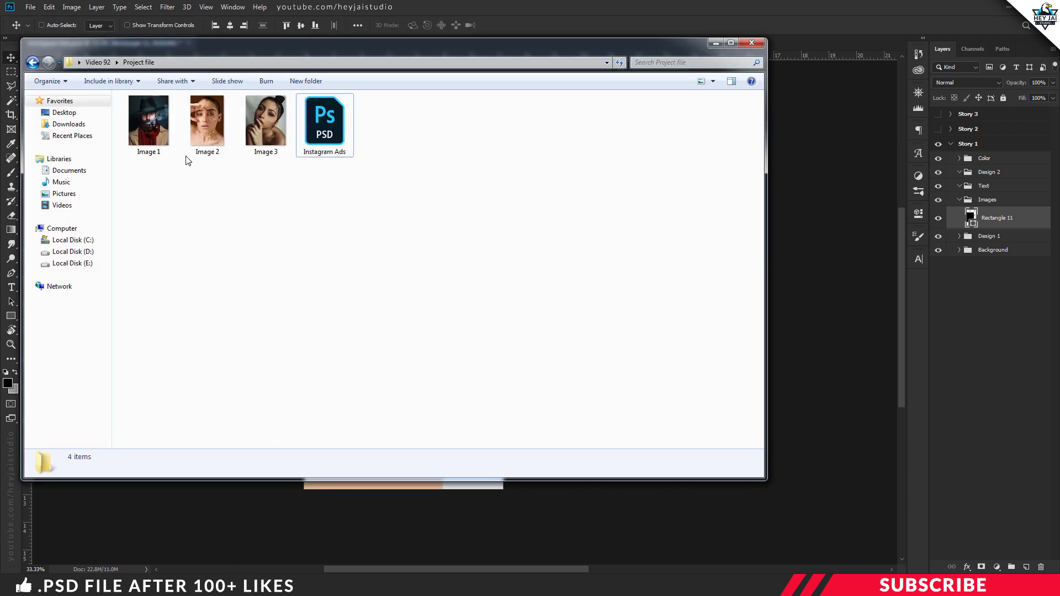
right_click(150, 130)
mouse_move(188, 255)
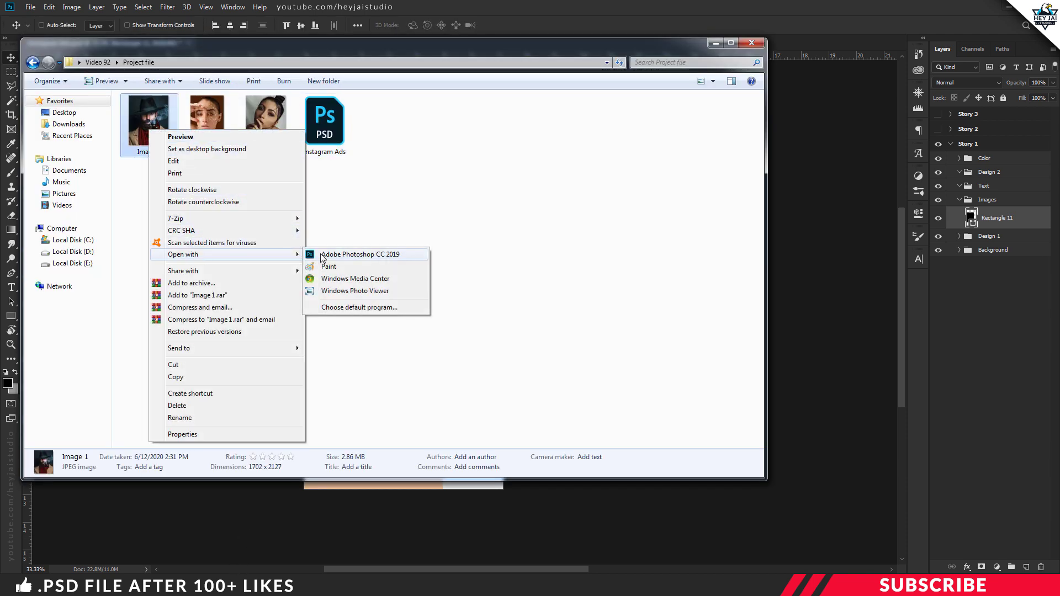
left_click(320, 253)
left_click_drag(271, 48, 274, 76)
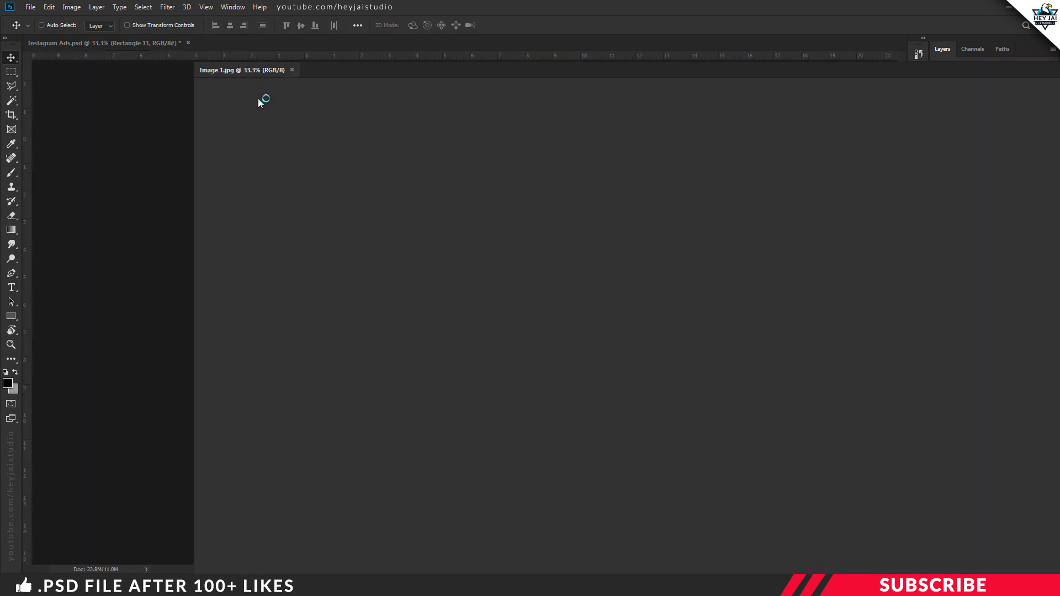
left_click_drag(538, 95, 539, 96)
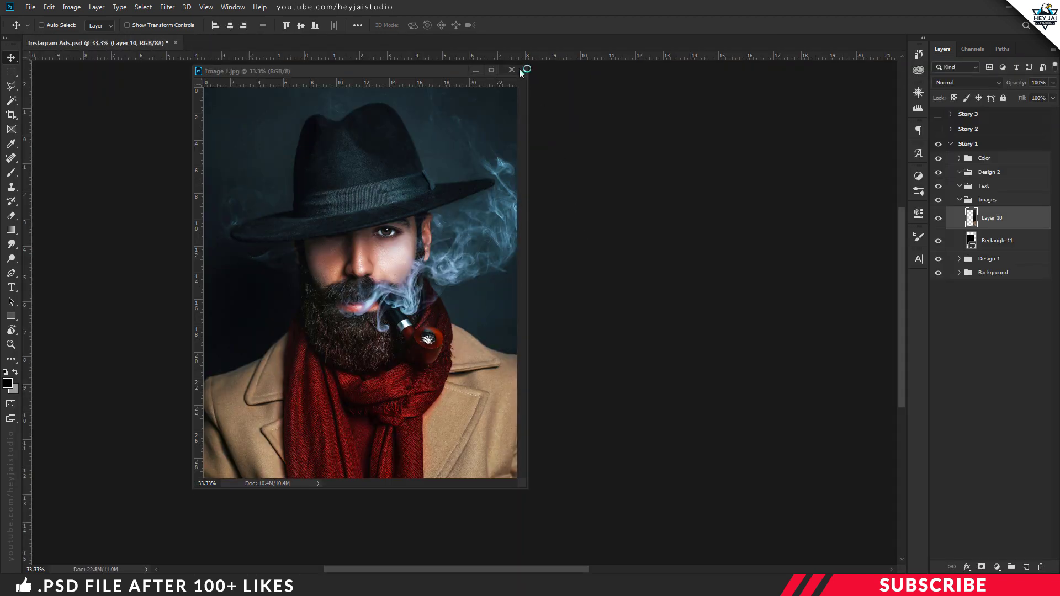
left_click(512, 70)
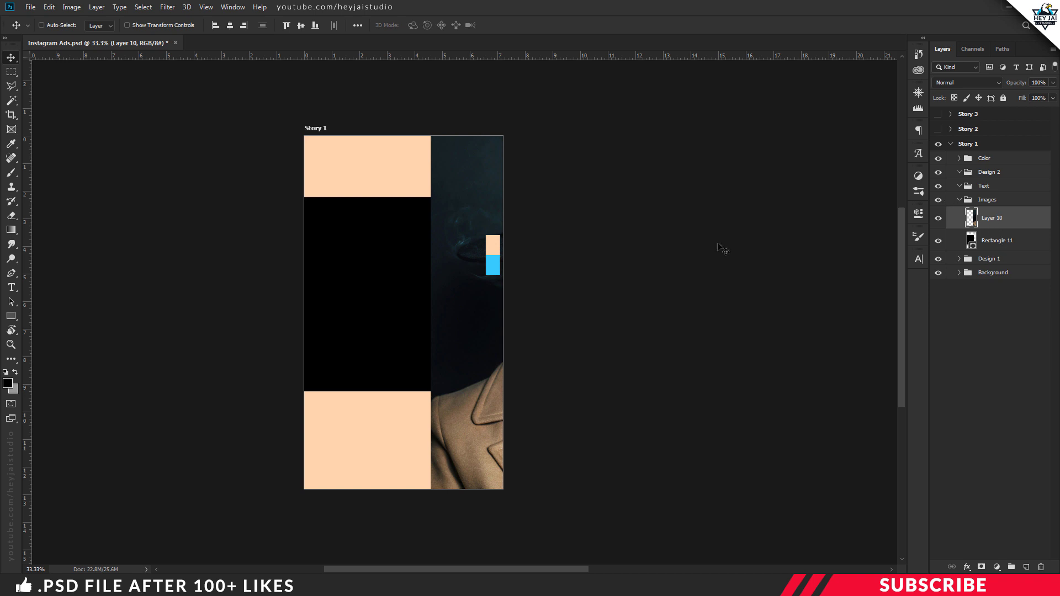
- Position the photo on Story 1 and clip Layer 10 to the black rectangle
left_click_drag(483, 295, 336, 271)
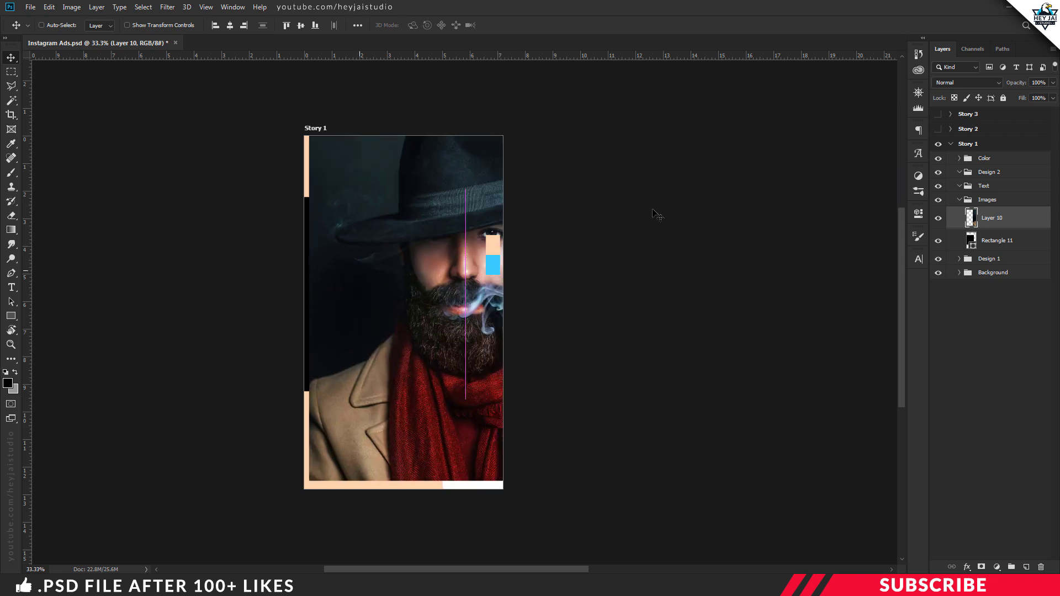
right_click(993, 221)
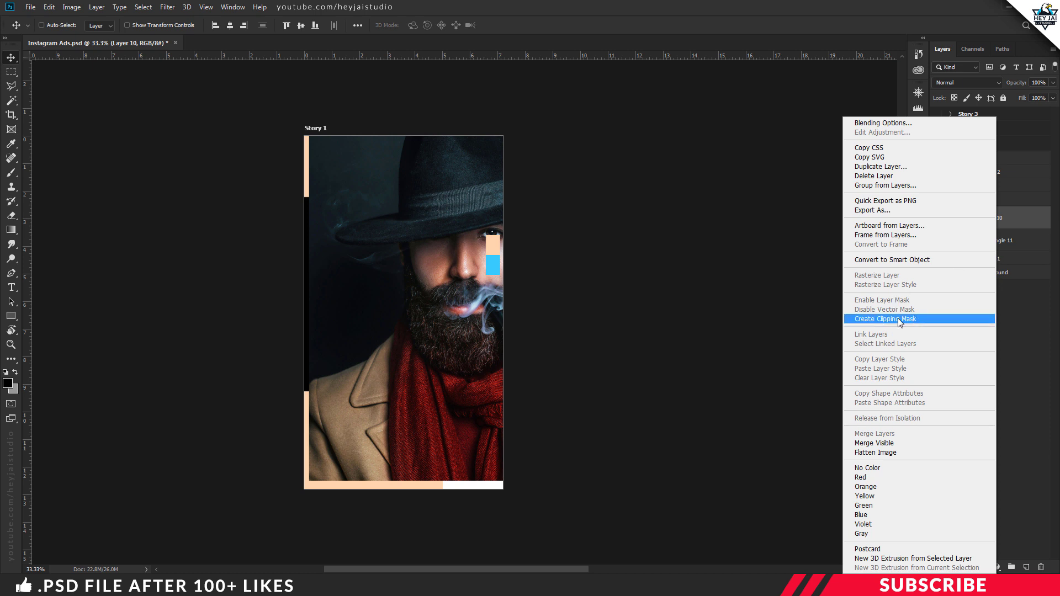
left_click(915, 319)
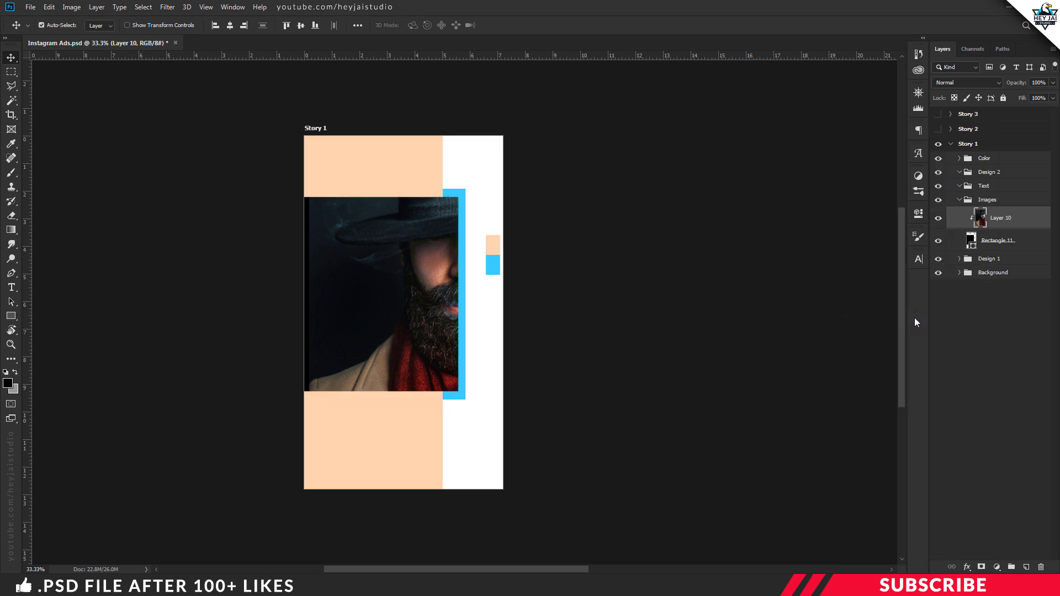
- Scale the man's photo to about 54% and shift it so hat and face fill the frame
key("ctrl+t")
left_click_drag(620, 480, 446, 347)
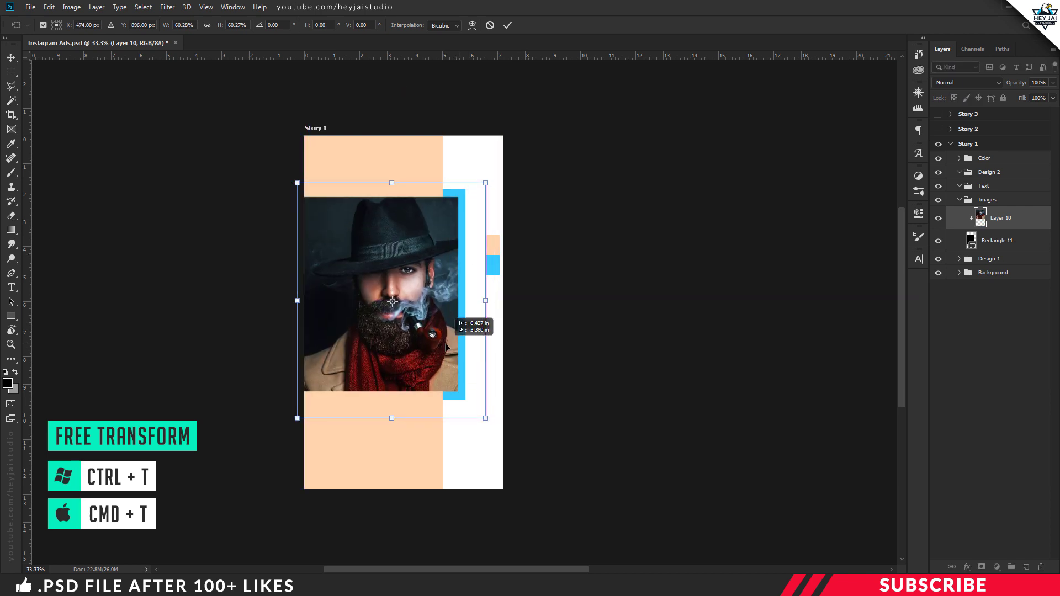
left_click_drag(485, 418, 470, 399)
left_click_drag(408, 341, 411, 345)
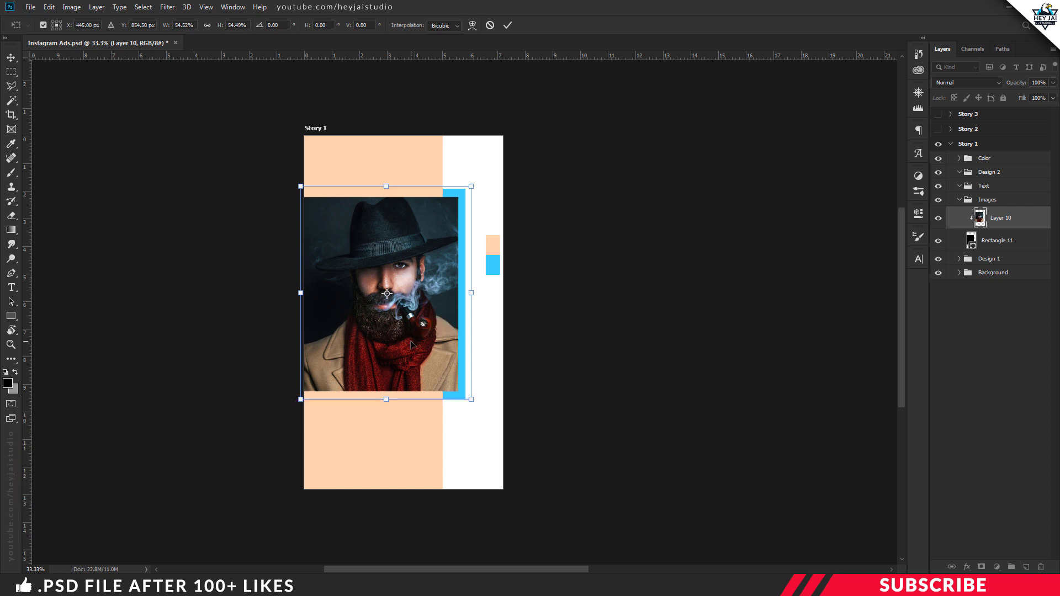
key("Return")
key("ctrl+plus")
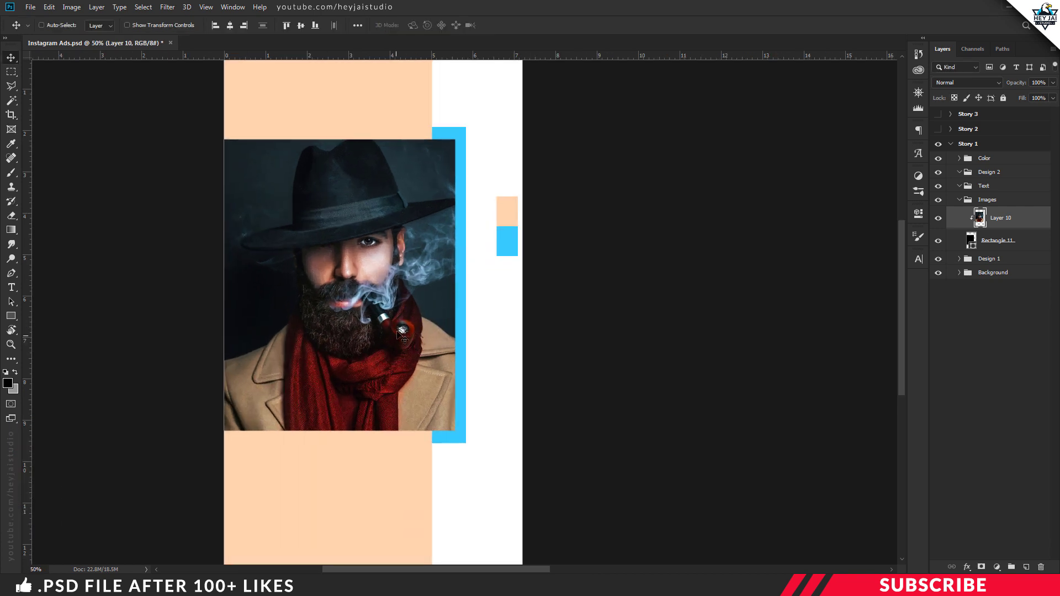
key("ctrl+minus")
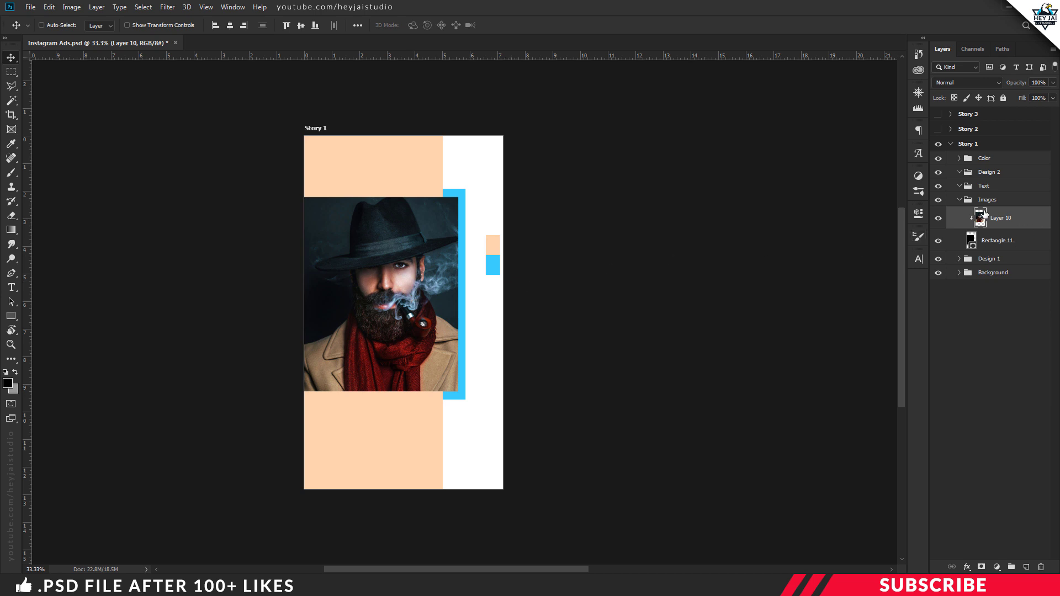
left_click(959, 200)
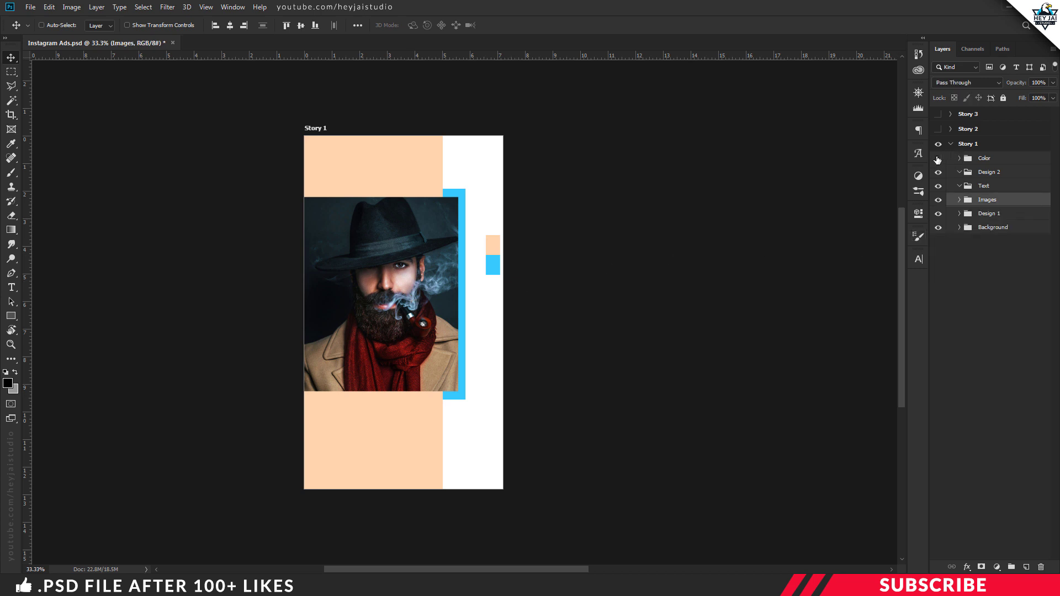
- Hide the Color group swatches and add a new layer in Text with black foreground
left_click(937, 160)
left_click(994, 187)
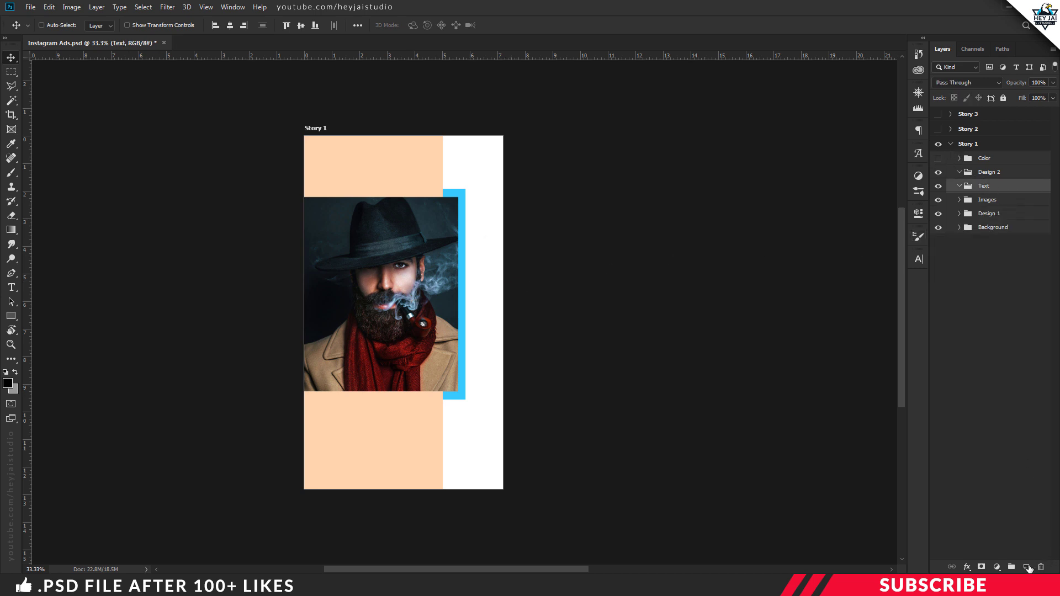
left_click(1026, 567)
key("i")
left_click(7, 382)
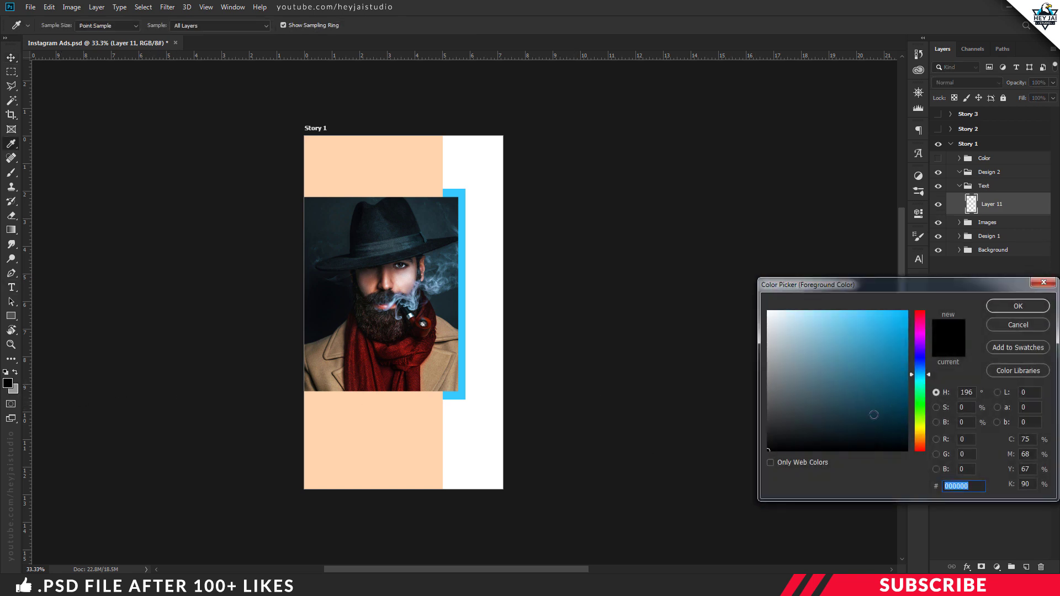
left_click(1018, 305)
- Set the Type tool to the Lato font at 74 pt
key("t")
left_click(113, 26)
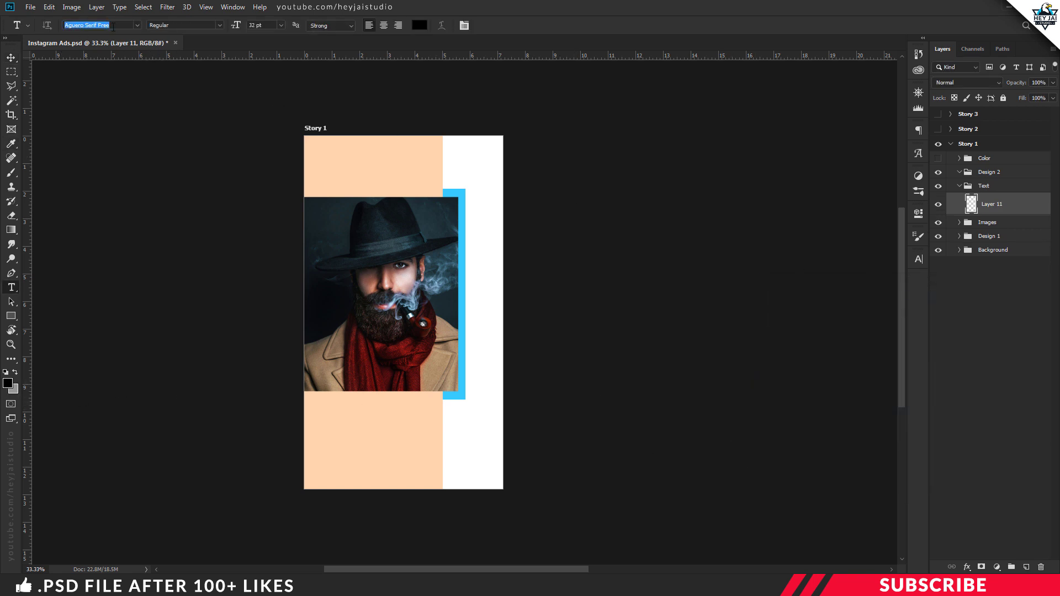
left_click(112, 31)
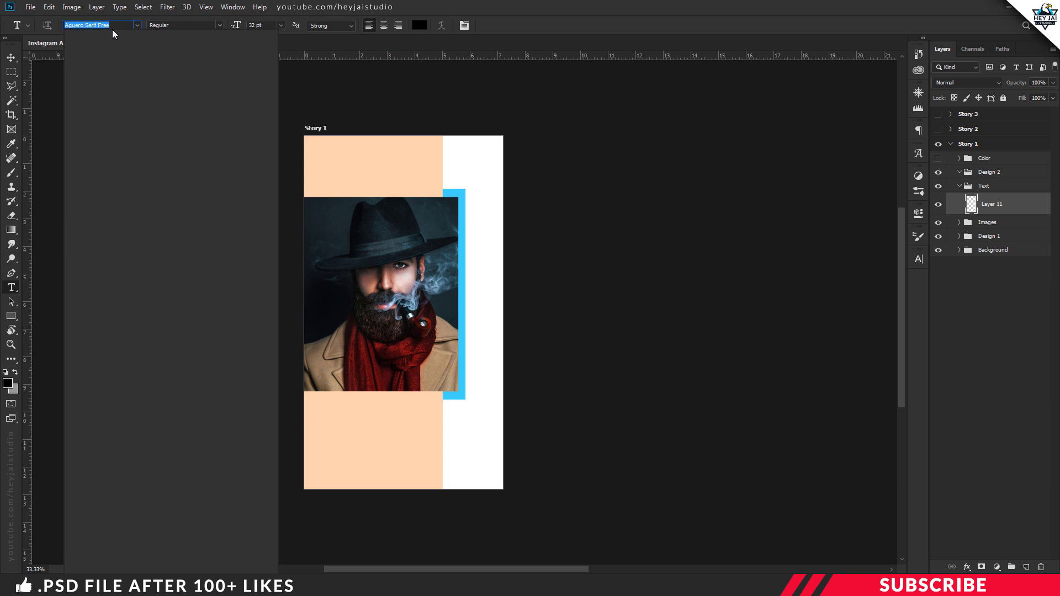
type("lato")
key("Down")
key("Down")
key("Down")
key("Down")
key("Return")
key("Tab")
key("Tab")
type("7")
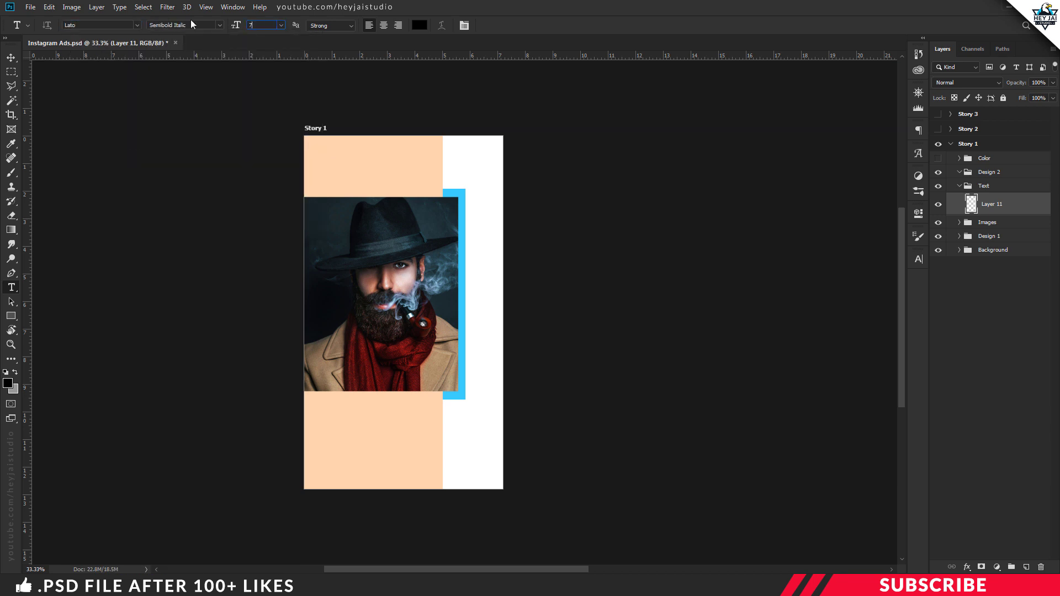
type("4")
key("Return")
- Type '20%' in an upright style and move it below the photo
type("20%")
key("ctrl+a")
left_click(918, 259)
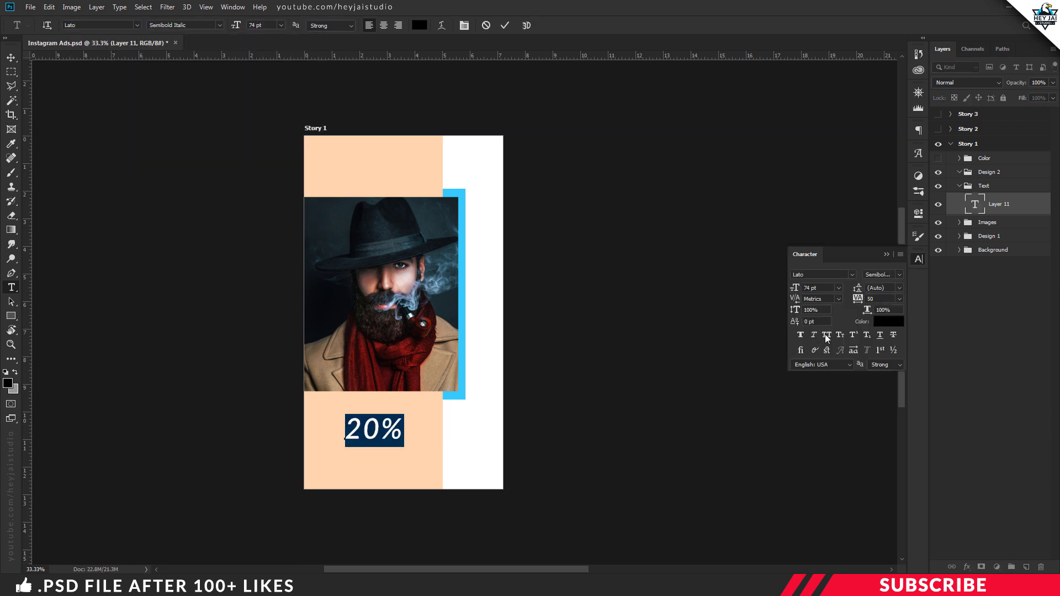
left_click(185, 25)
left_click(165, 83)
key("ctrl+Return")
key("ctrl+plus")
key("v")
left_click_drag(407, 440, 309, 486)
- Duplicate the 20% text and change the copy to 'OFF'
key("ctrl+j")
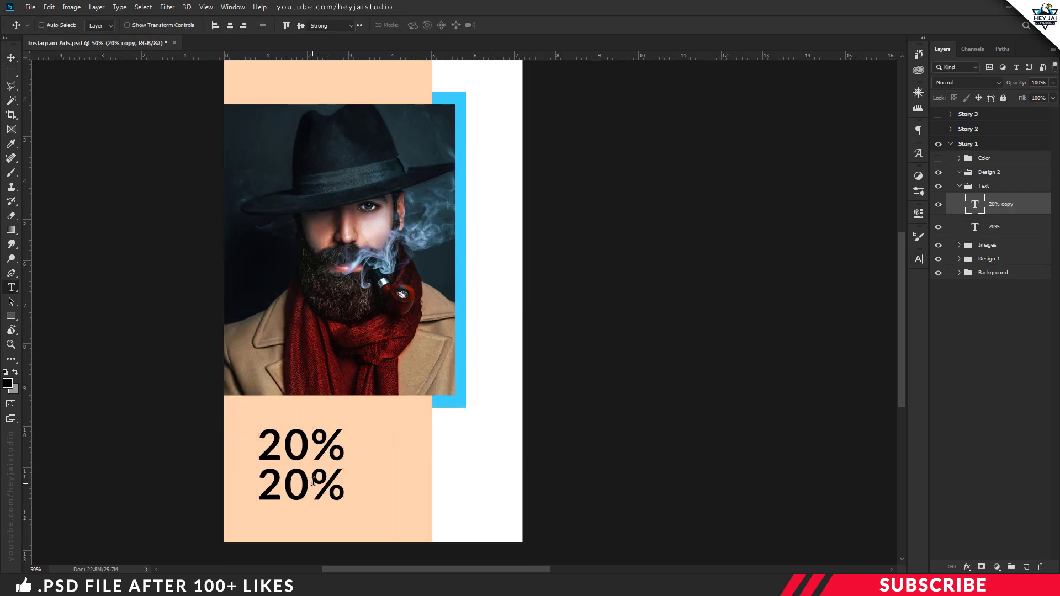
double_click(310, 490)
key("ctrl+a")
type("off")
key("ctrl+Return")
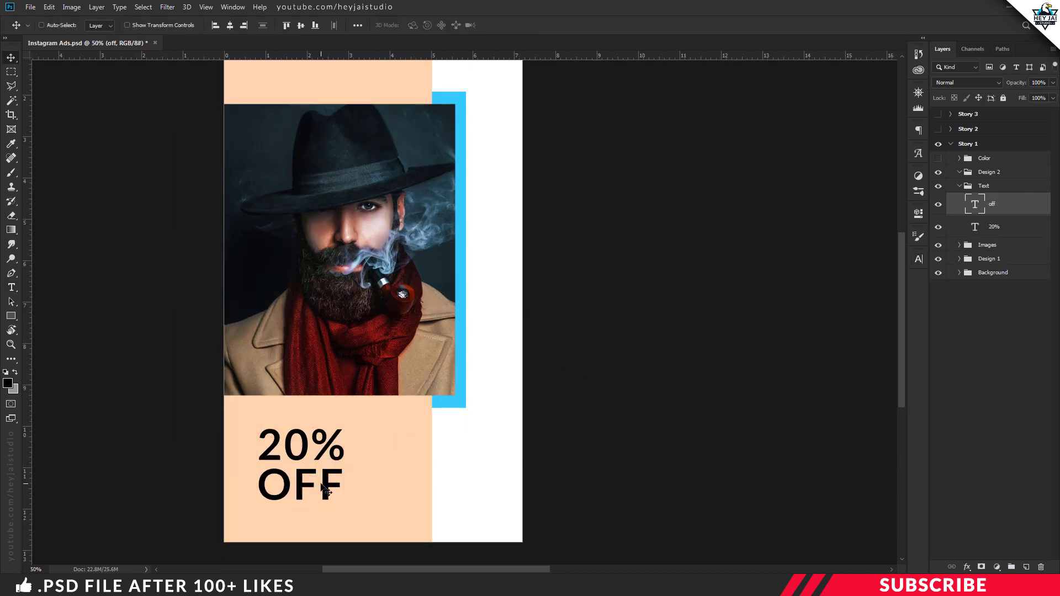
- Add small 'YOURSITE.COM' text and place it beside 20% OFF
key("t")
left_click(395, 464)
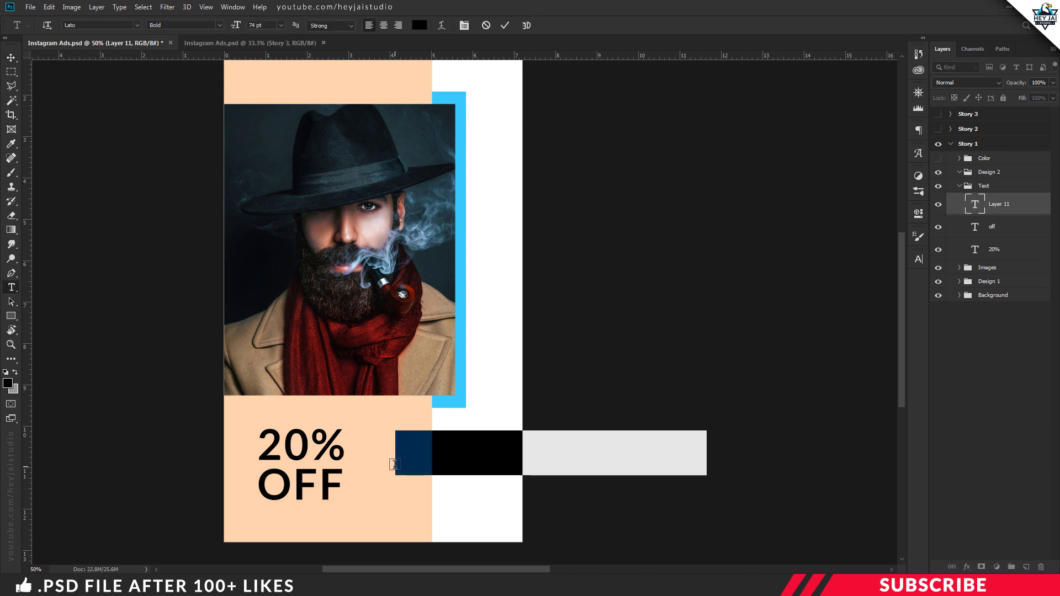
type("YOUR")
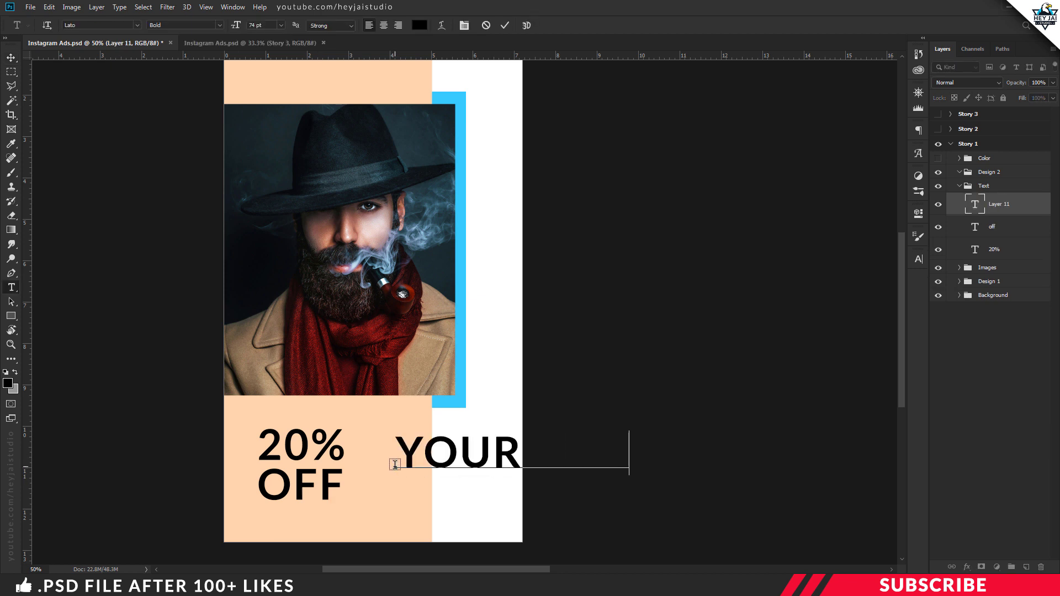
key("ctrl+a")
key("ctrl+shift+comma")
key("ctrl+shift+comma")
key("ctrl+shift+comma")
key("ctrl+Return")
key("v")
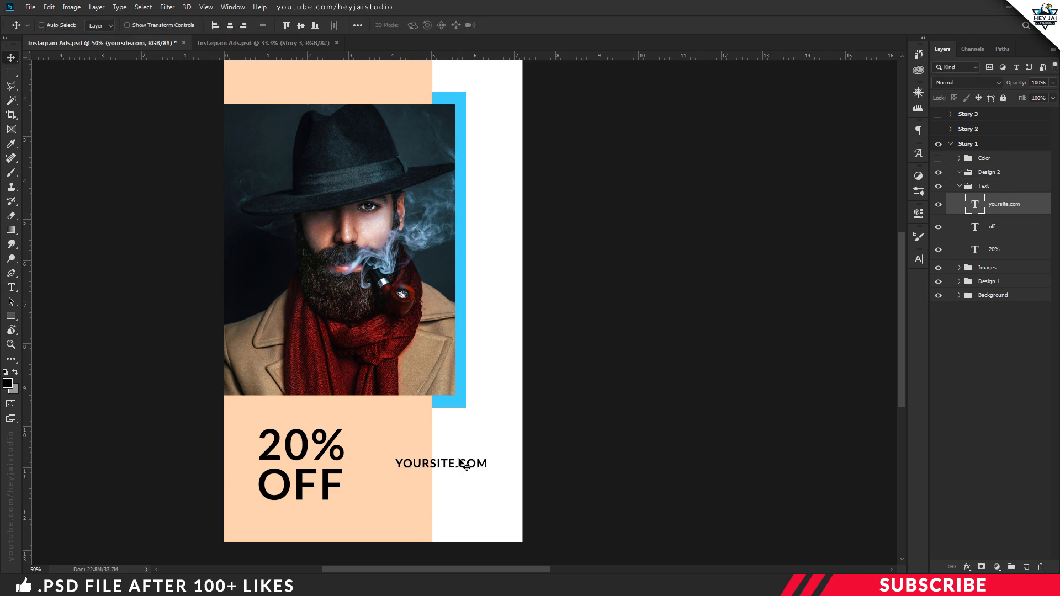
left_click_drag(455, 468, 443, 475)
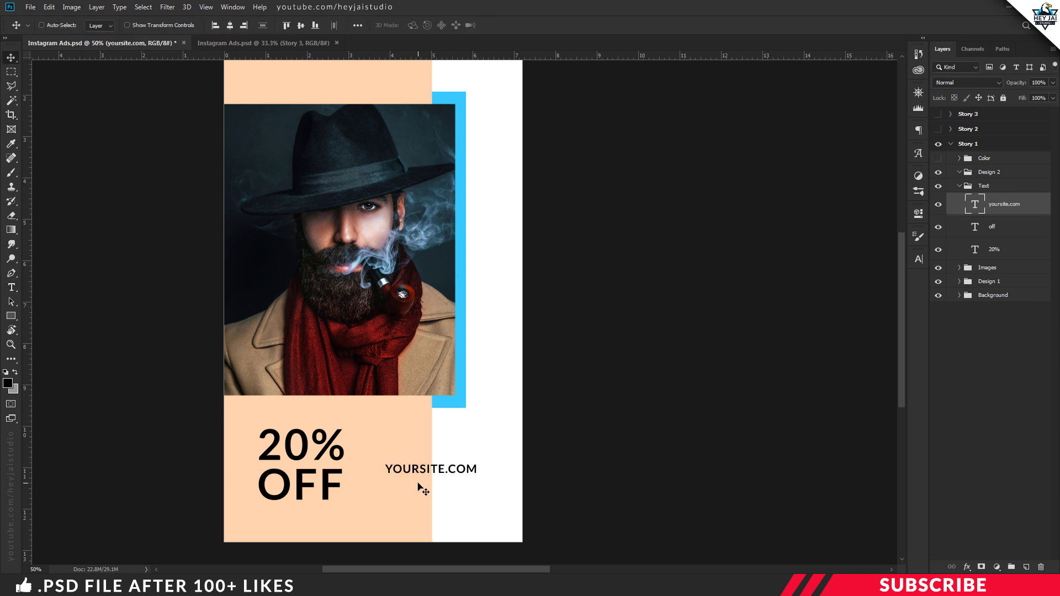
key("ctrl+minus")
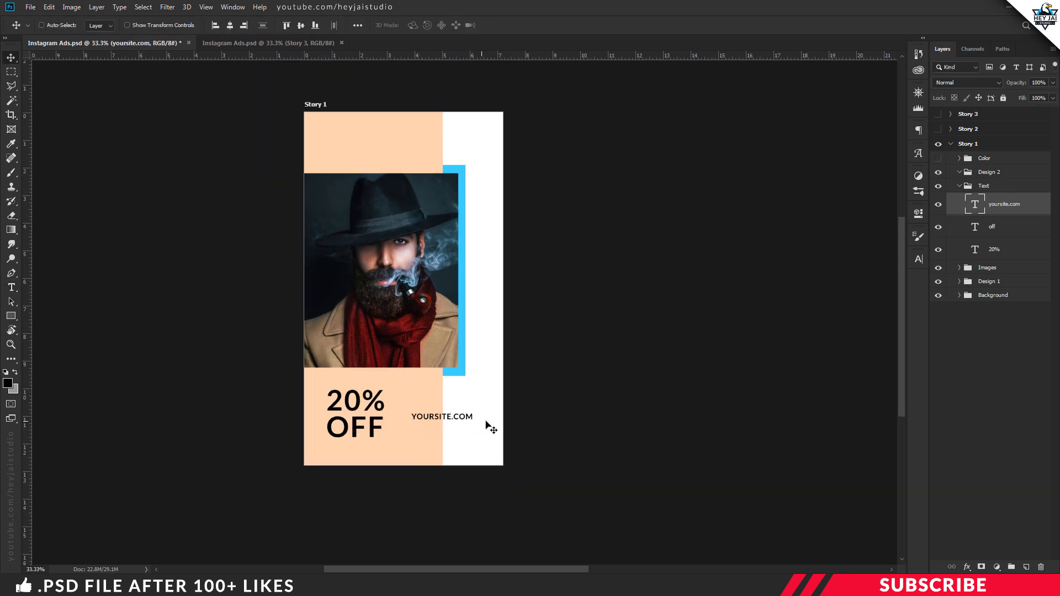
- Draw a 4 px black line in Design 2 under YOURSITE.COM to Story 1's right edge
left_click(995, 175)
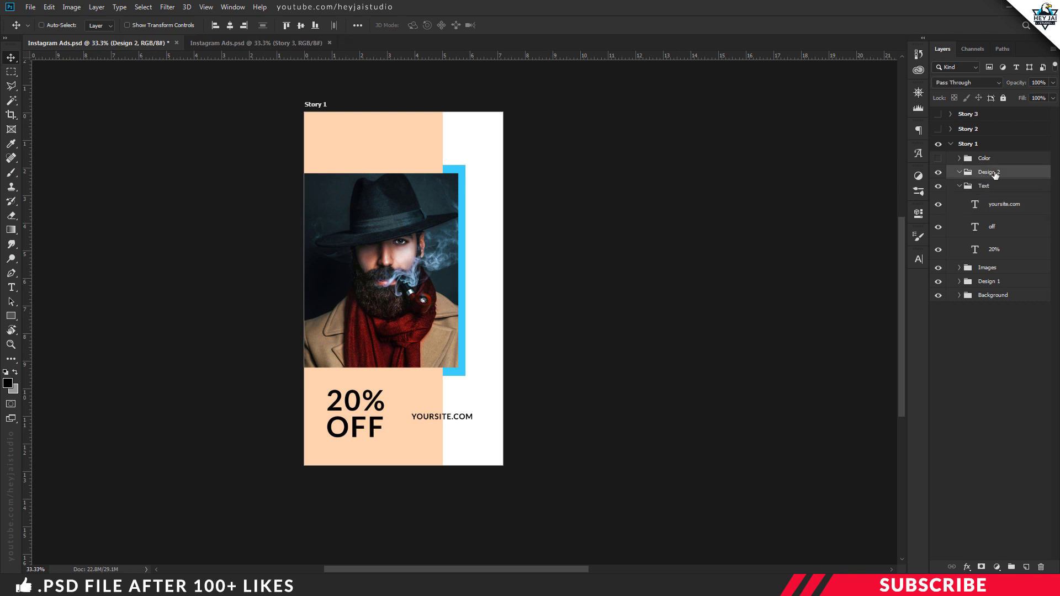
left_click(1026, 567)
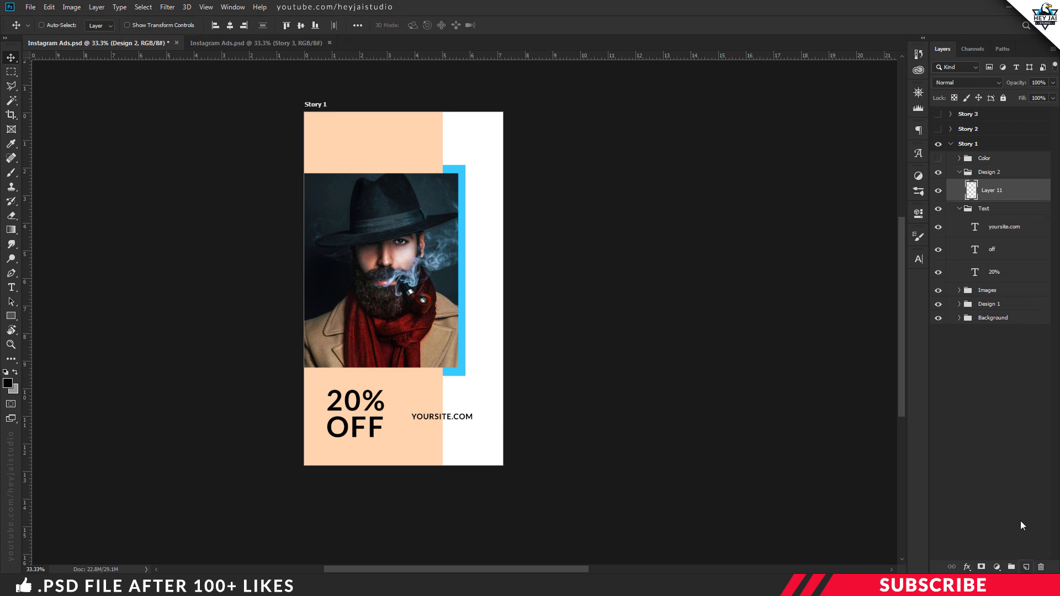
left_click(9, 387)
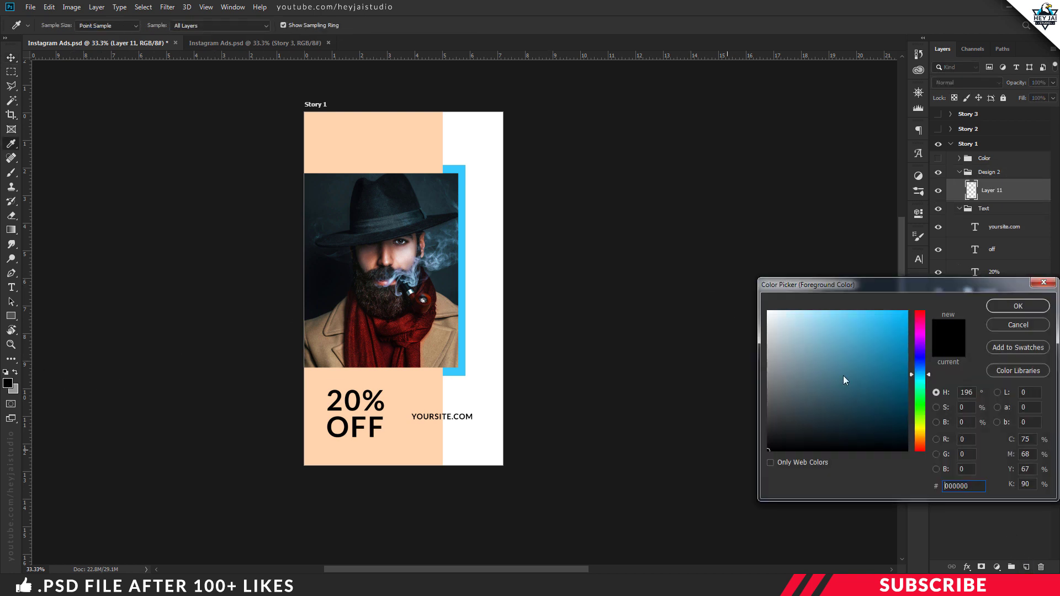
left_click(999, 307)
left_click_drag(11, 315, 75, 357)
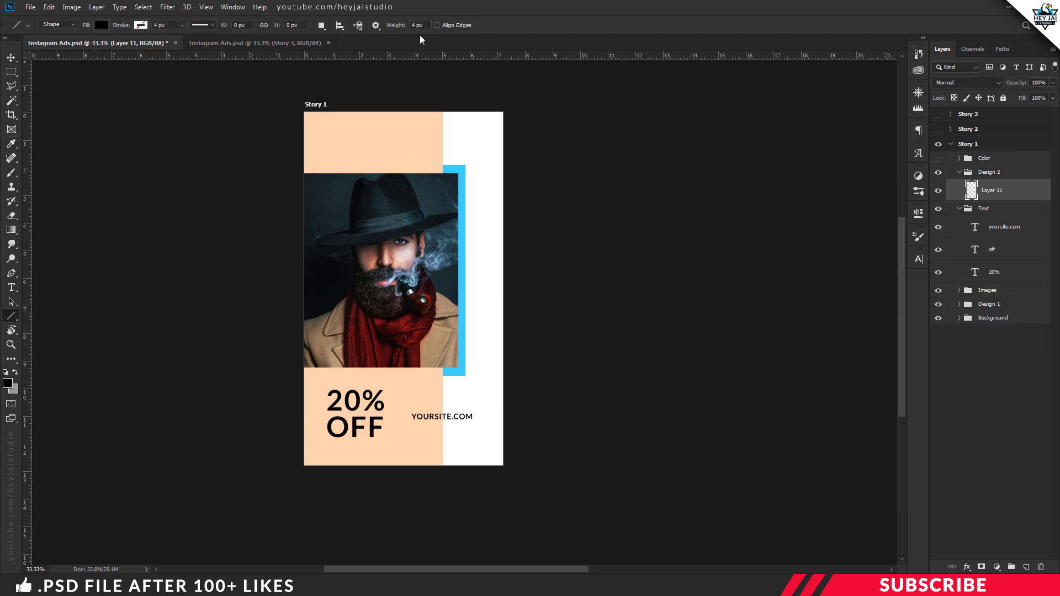
left_click(423, 25)
left_click_drag(413, 429, 575, 429)
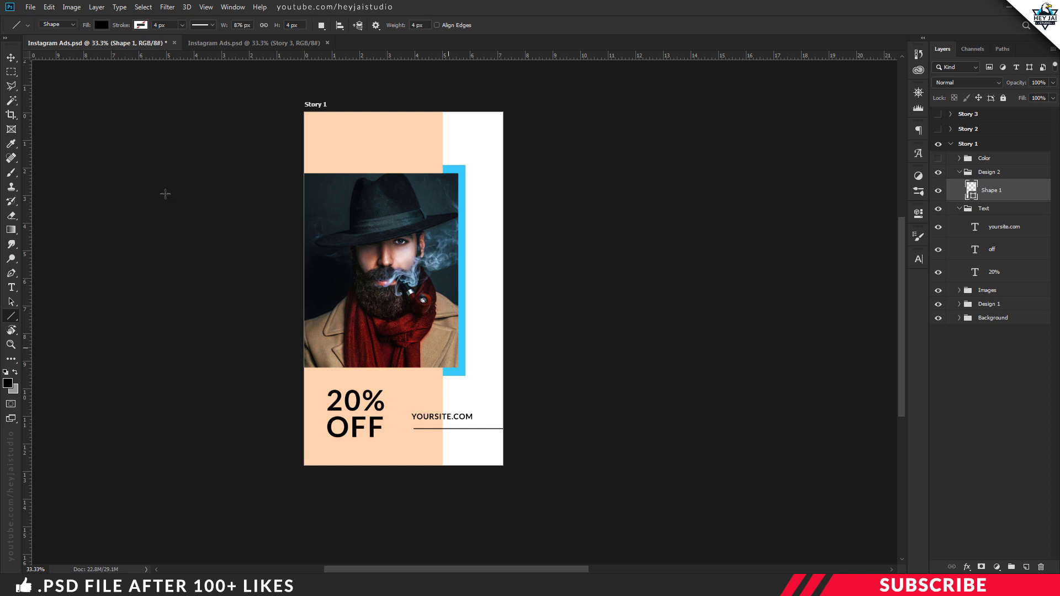
left_click(12, 57)
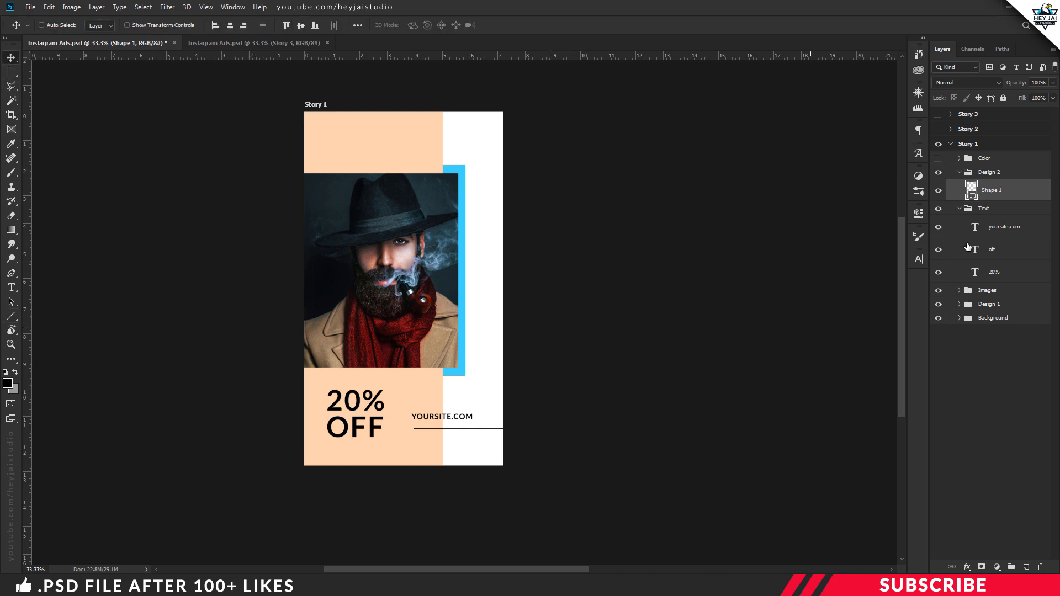
left_click(960, 172)
- Make the Story 2 artboard visible and add a new layer in its Design 1 group
left_click(954, 145)
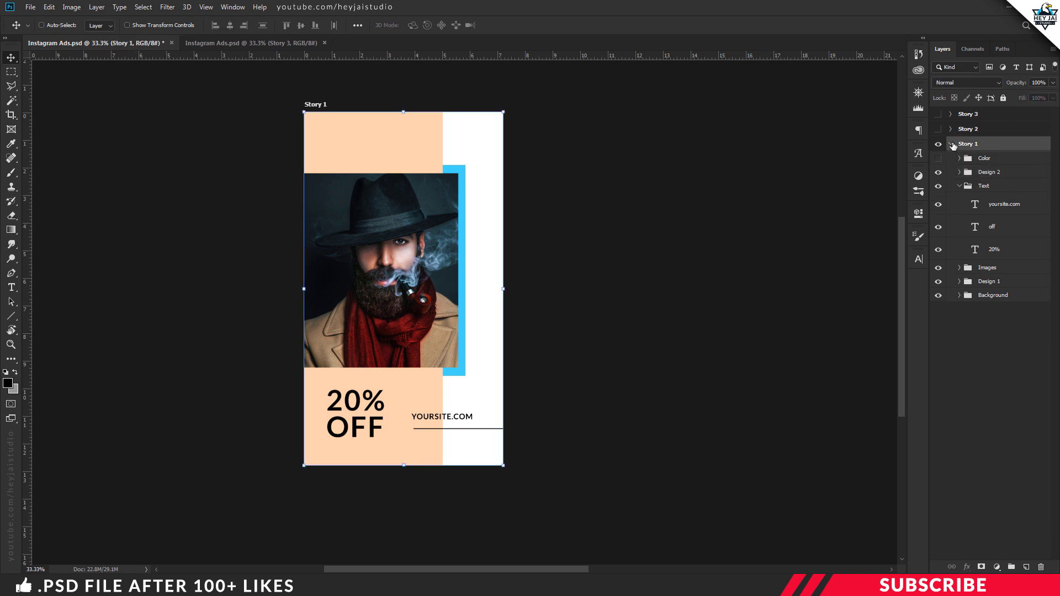
left_click(950, 144)
left_click(967, 128)
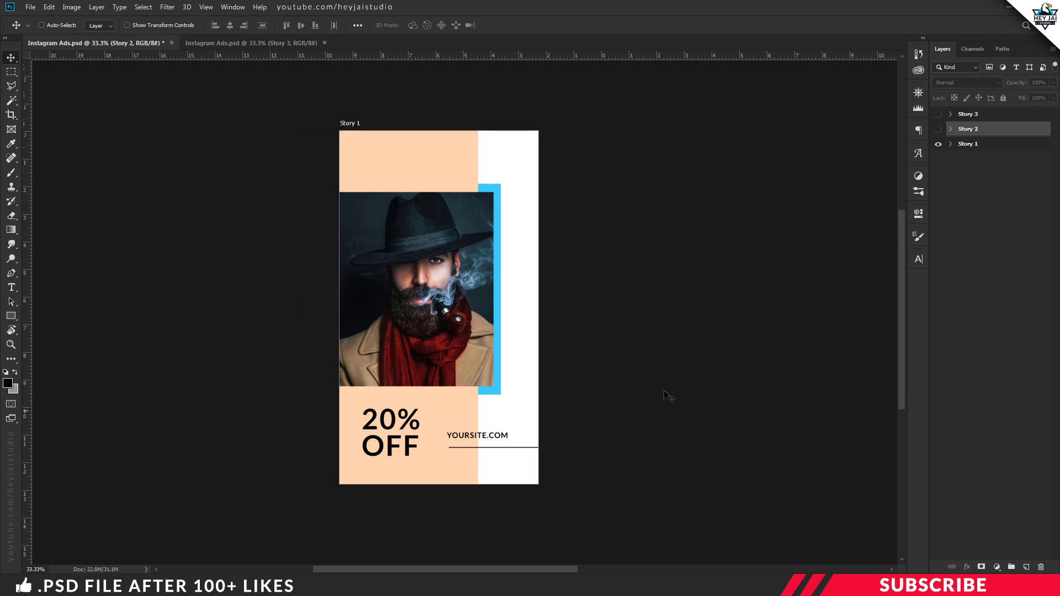
left_click(938, 129)
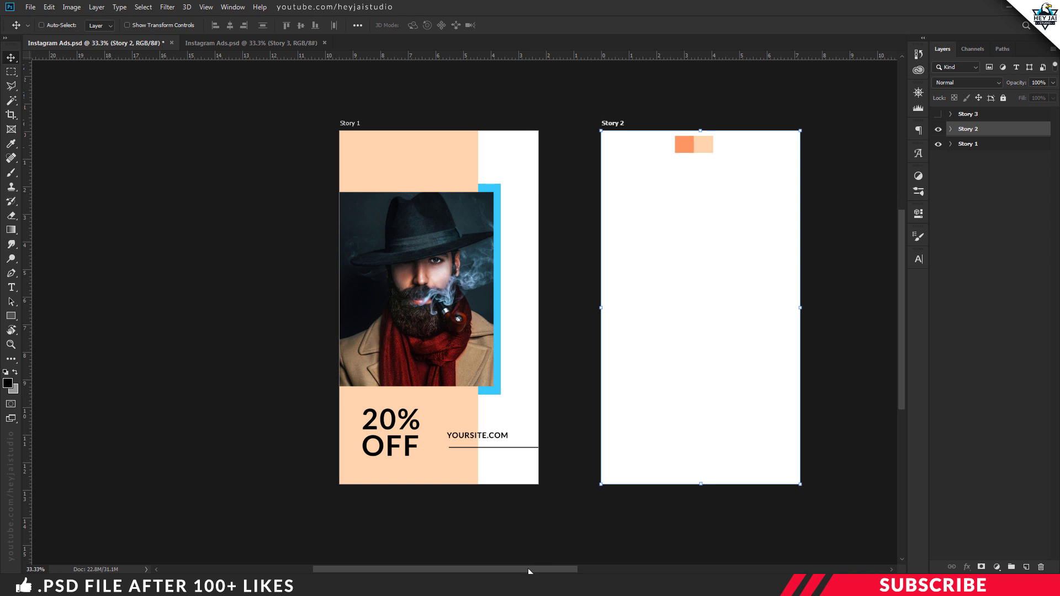
left_click_drag(527, 568, 607, 571)
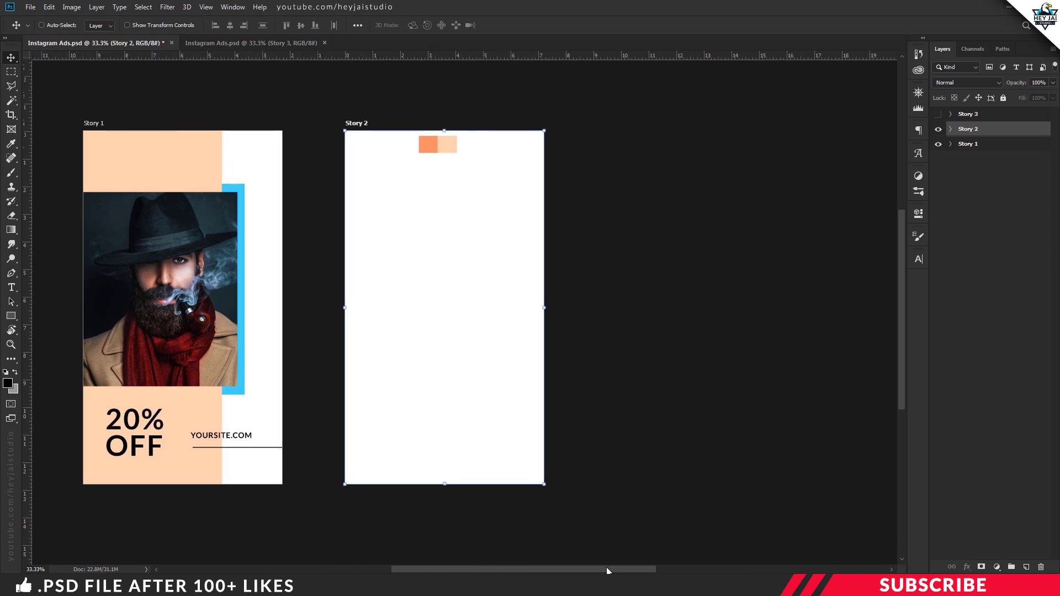
left_click(951, 129)
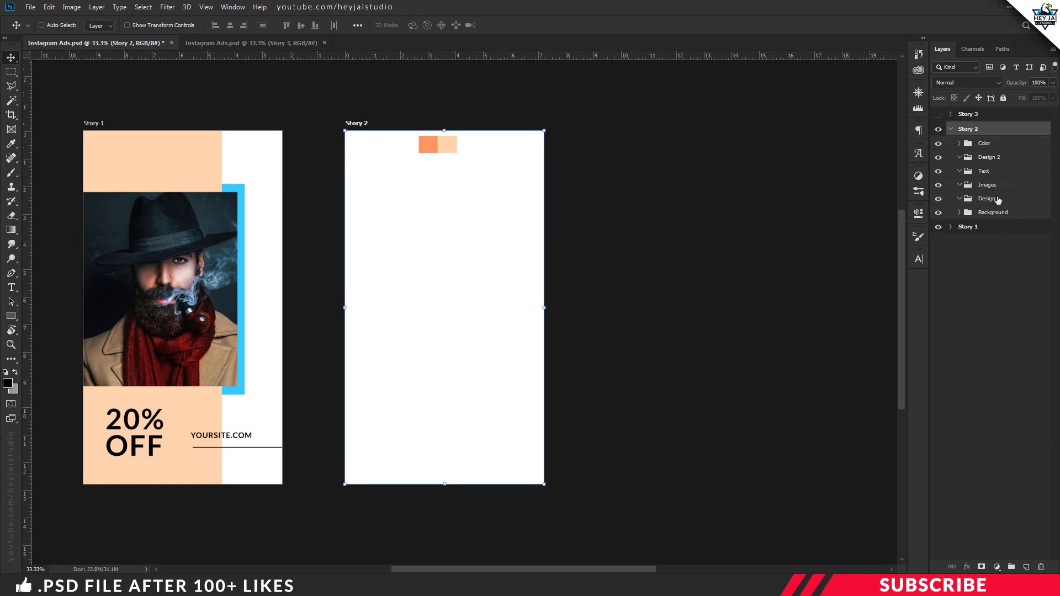
left_click(989, 199)
left_click(1026, 568)
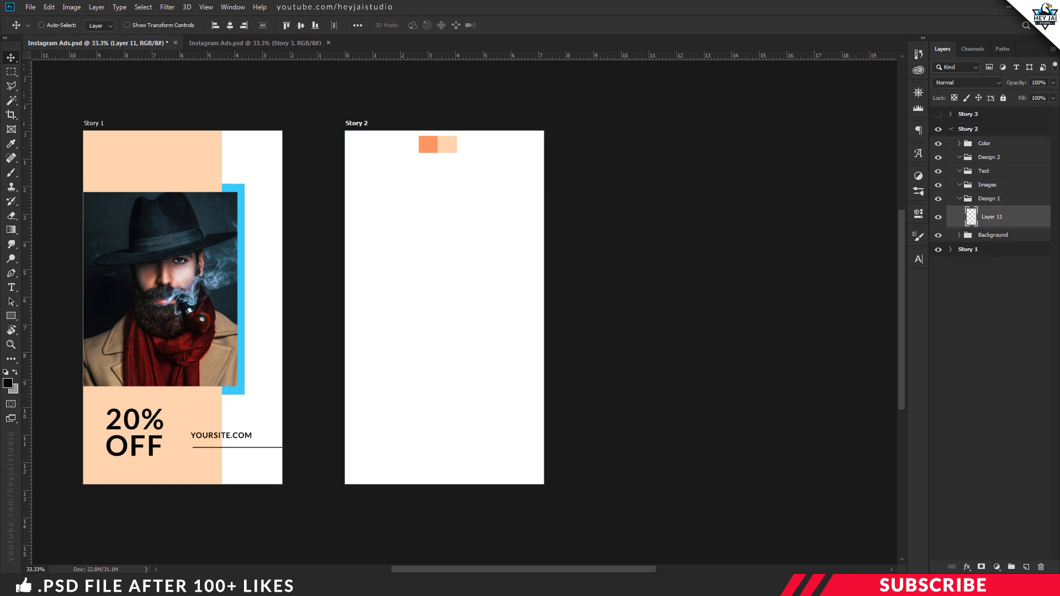
- Sample the light peach swatch and draw a 1257 × 1267 px rectangle over Story 2's lower half
left_click(9, 384)
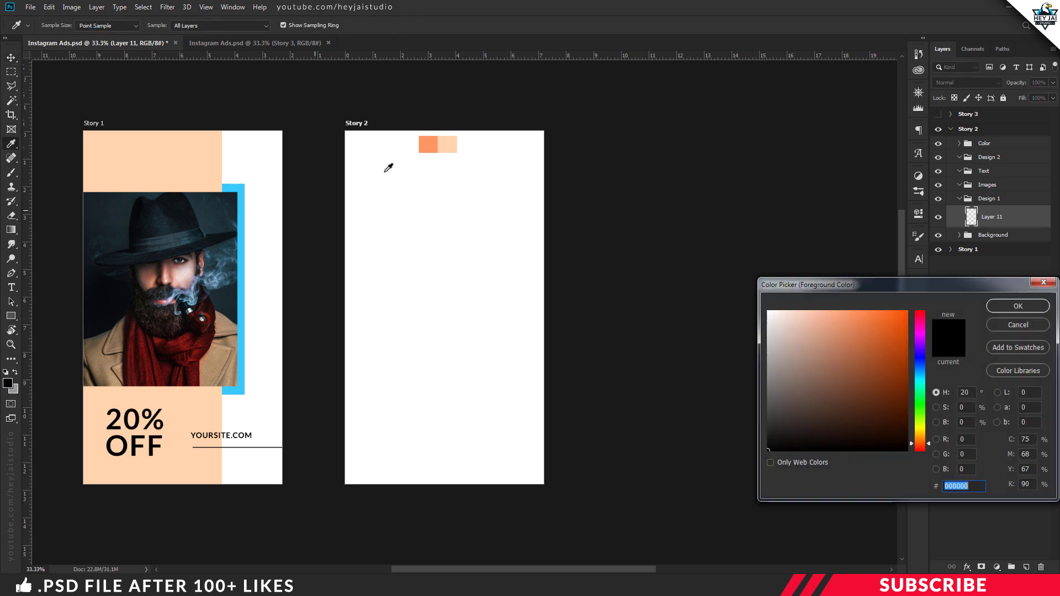
left_click(447, 146)
left_click(1017, 305)
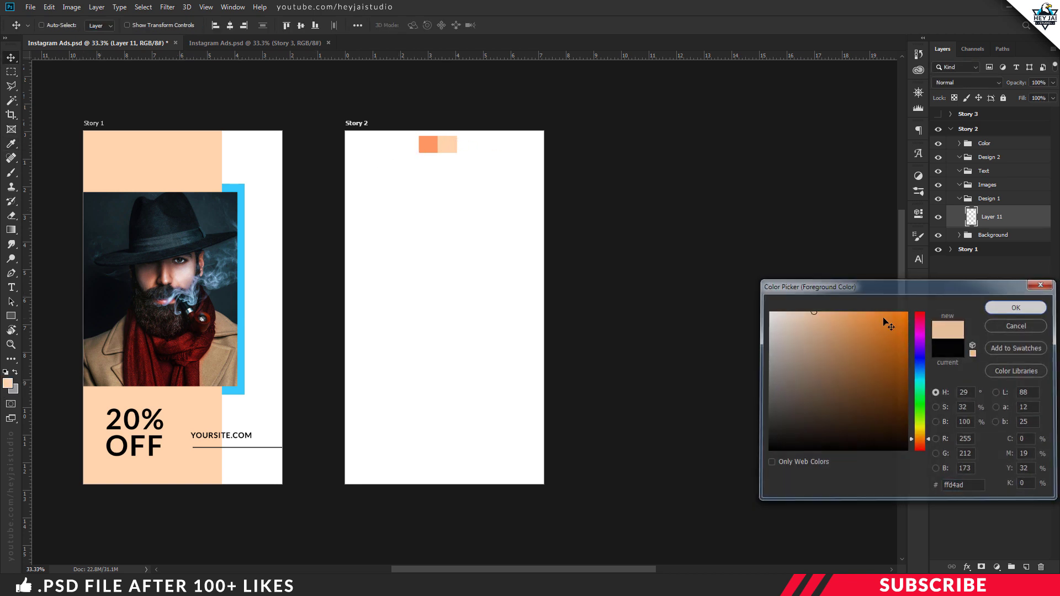
key("u")
right_click(12, 320)
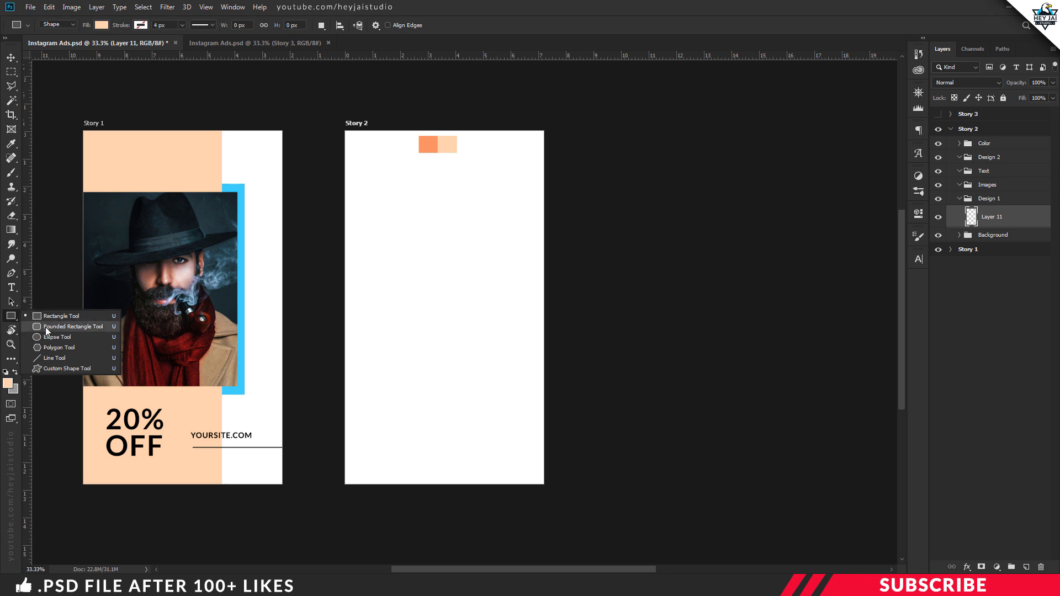
left_click(77, 317)
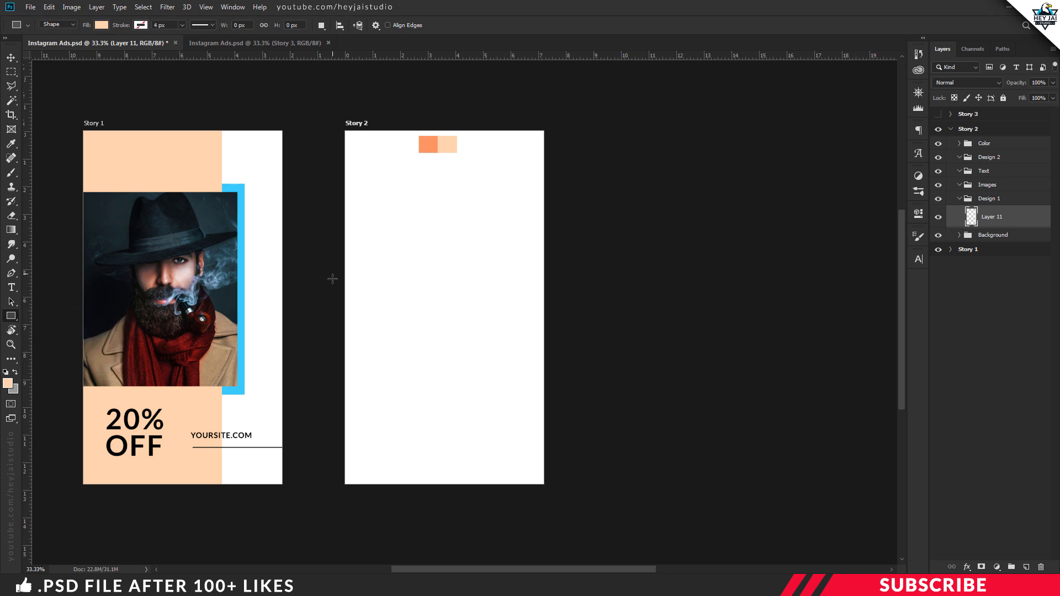
left_click_drag(333, 279, 564, 510)
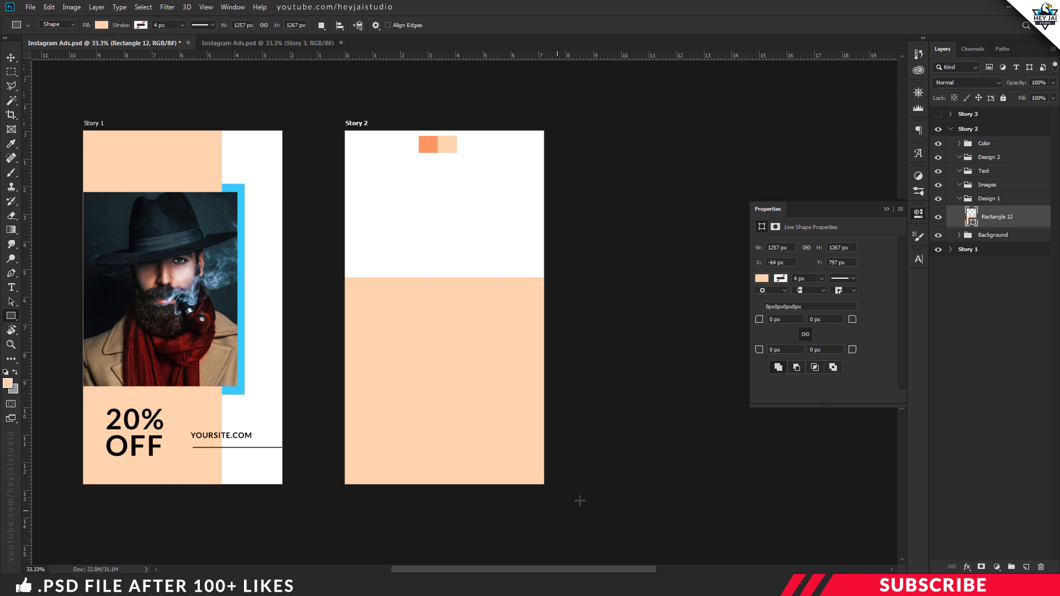
left_click(916, 216)
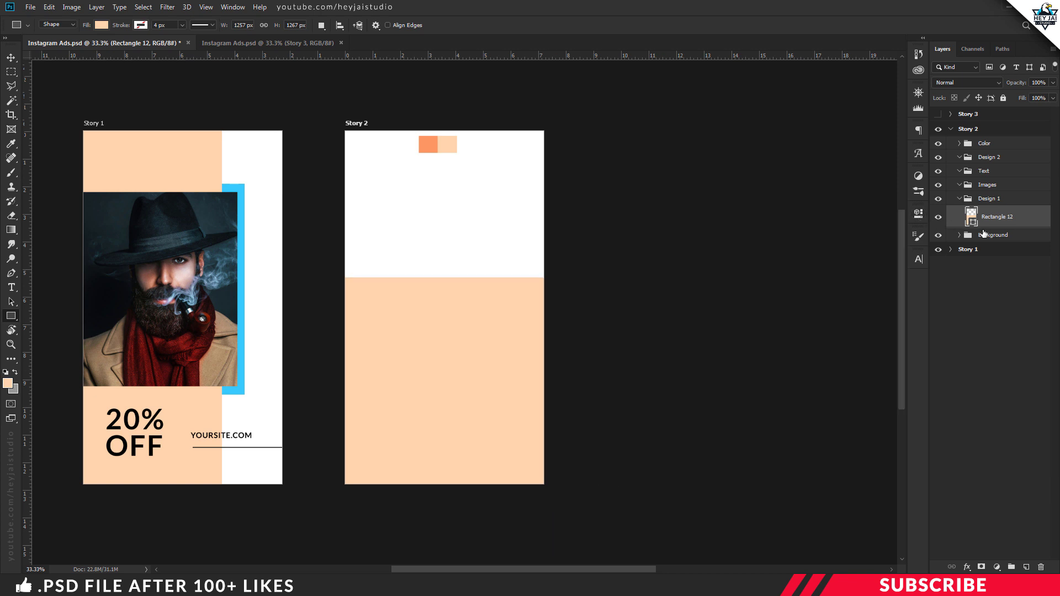
- Draw an orange 732 × 763 px square across Story 2's white and peach halves, nudged slightly left
key("v")
left_click(1027, 567)
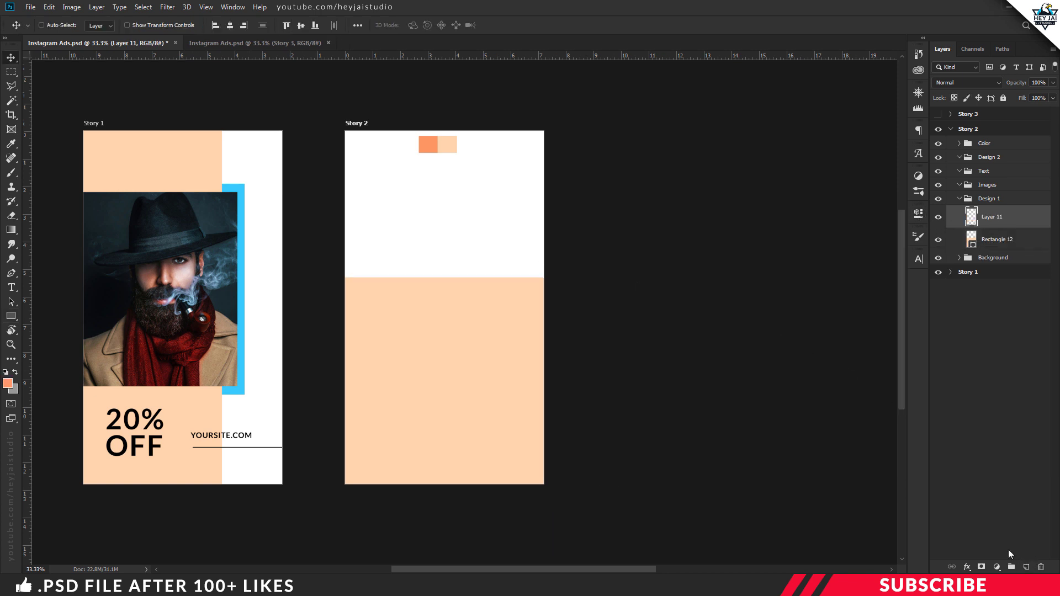
left_click(8, 382)
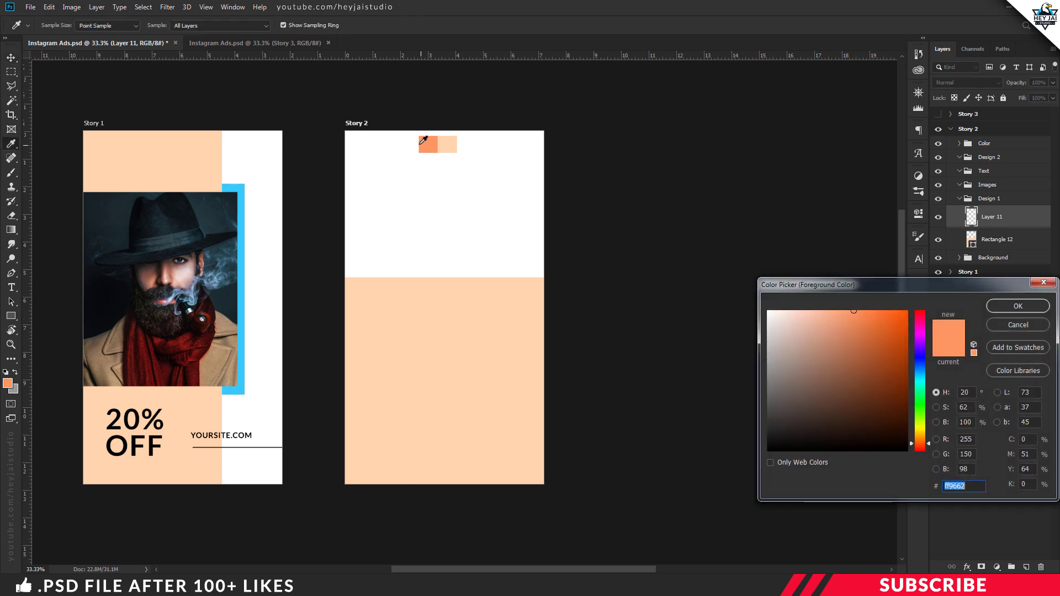
left_click(1018, 306)
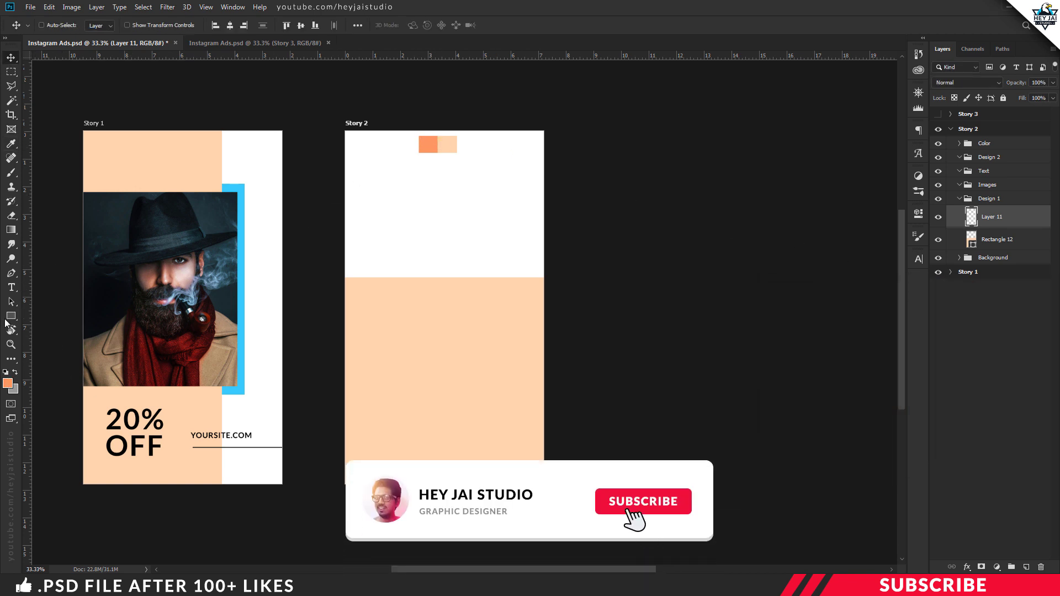
left_click(11, 316)
left_click(50, 317)
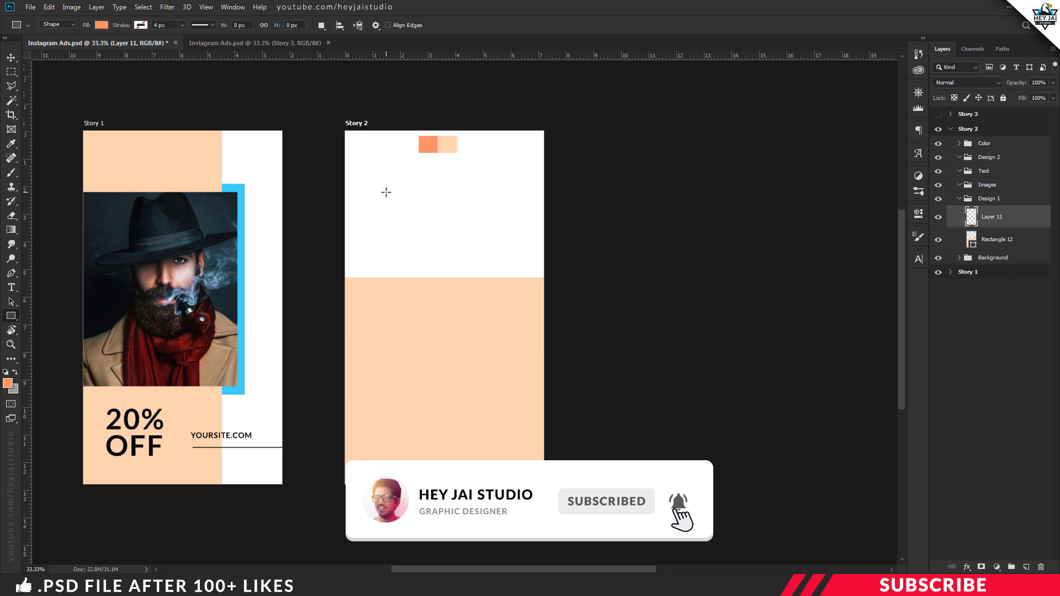
left_click_drag(384, 226, 518, 364)
key("ctrl+t")
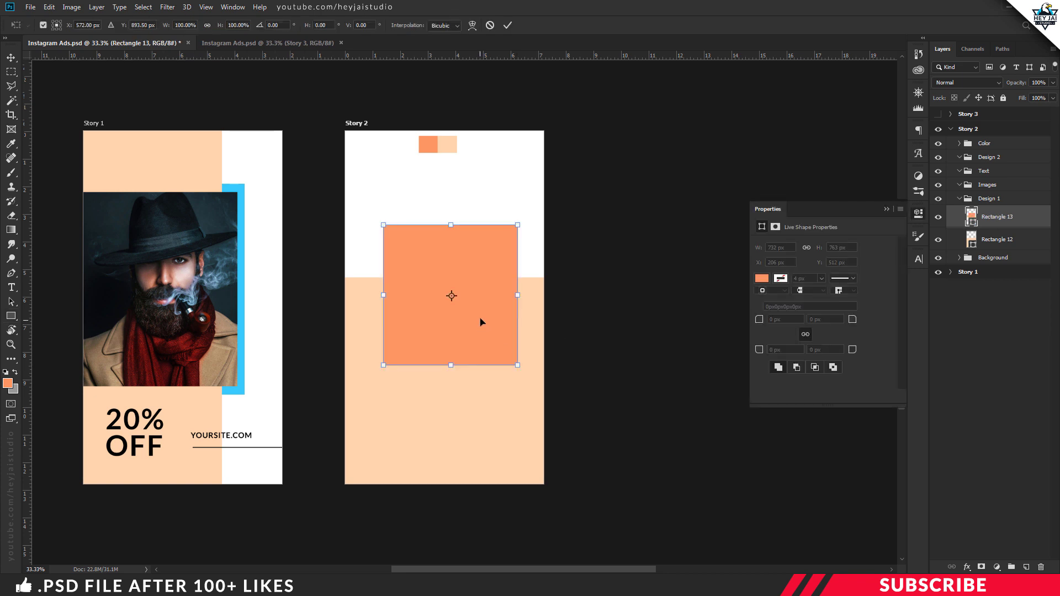
key("Left")
key("Left")
key("Left")
key("Left")
key("Left")
key("Left")
key("Left")
key("Left")
key("Left")
key("Left")
key("Left")
key("Left")
key("Left")
key("Left")
key("Left")
key("Left")
key("Left")
key("Left")
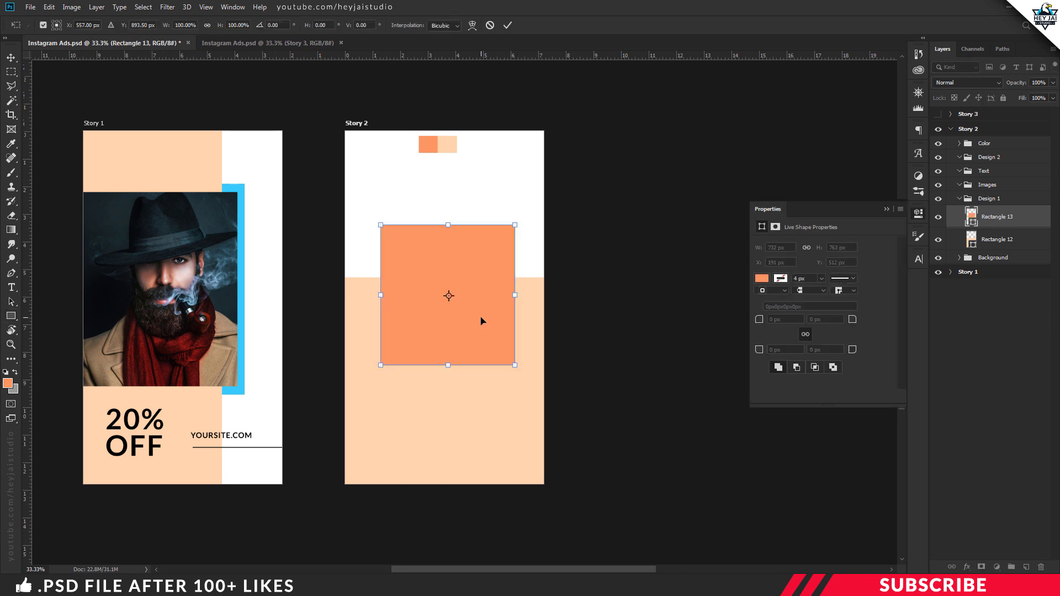
key("Return")
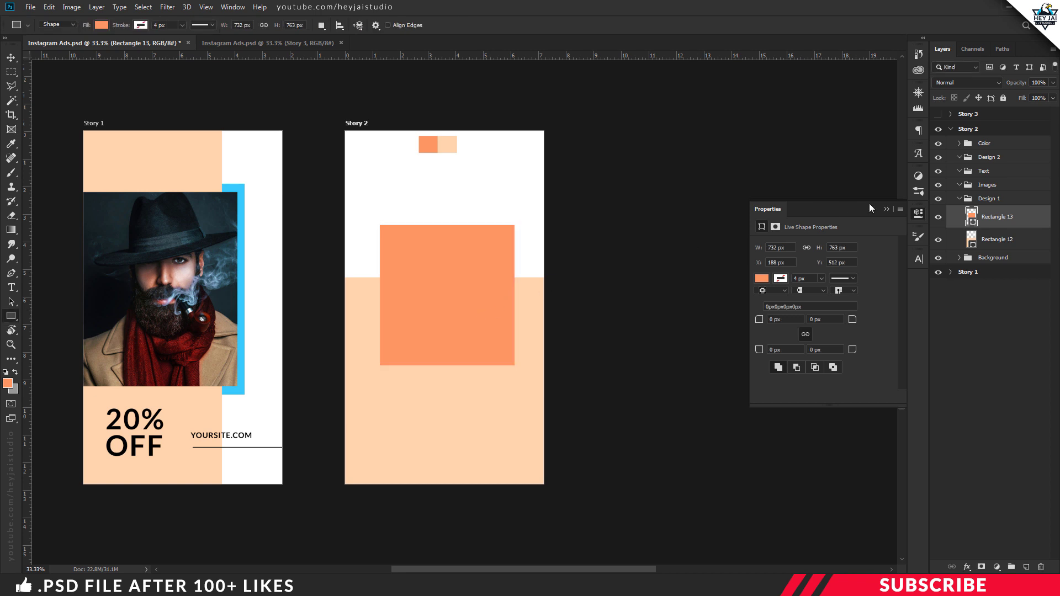
left_click(919, 215)
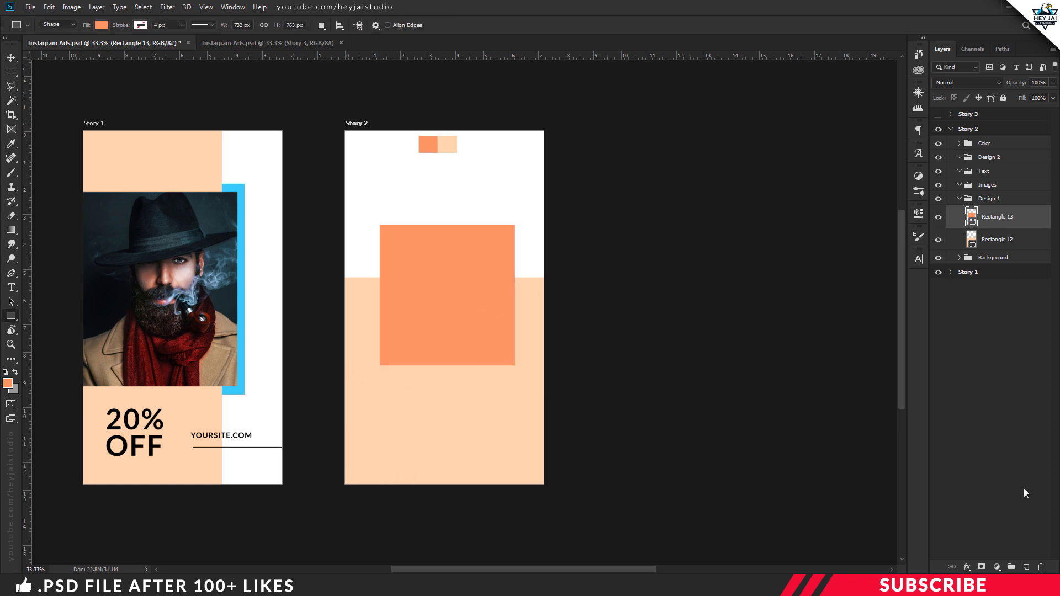
left_click(1026, 567)
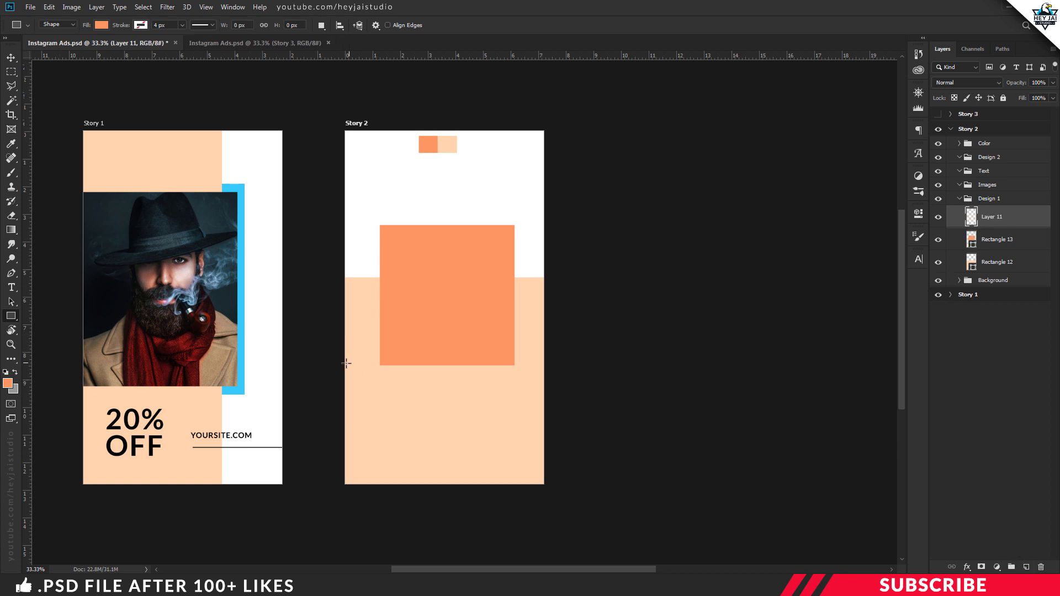
- Draw a 234 × 730 px orange strip at Story 2's lower-left edge, then add a layer in Images
left_click_drag(336, 368, 379, 502)
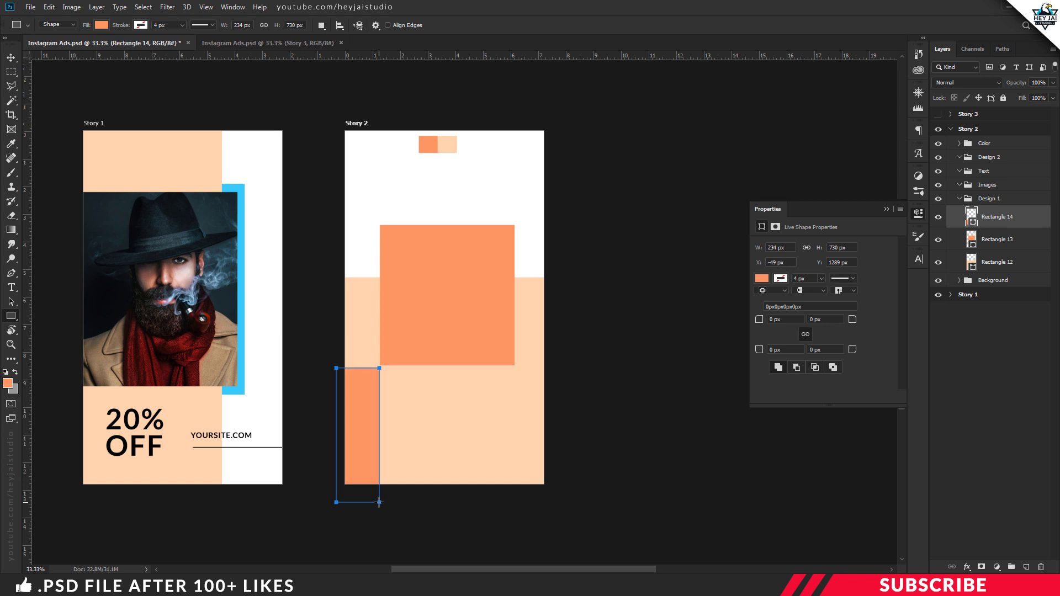
key("Return")
key("ctrl+t")
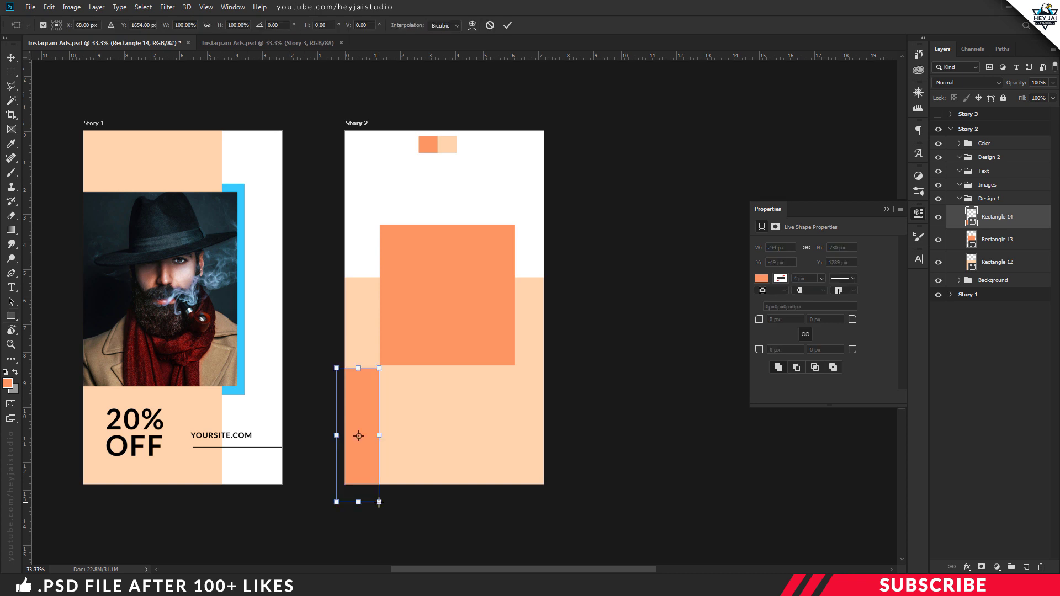
key("Return")
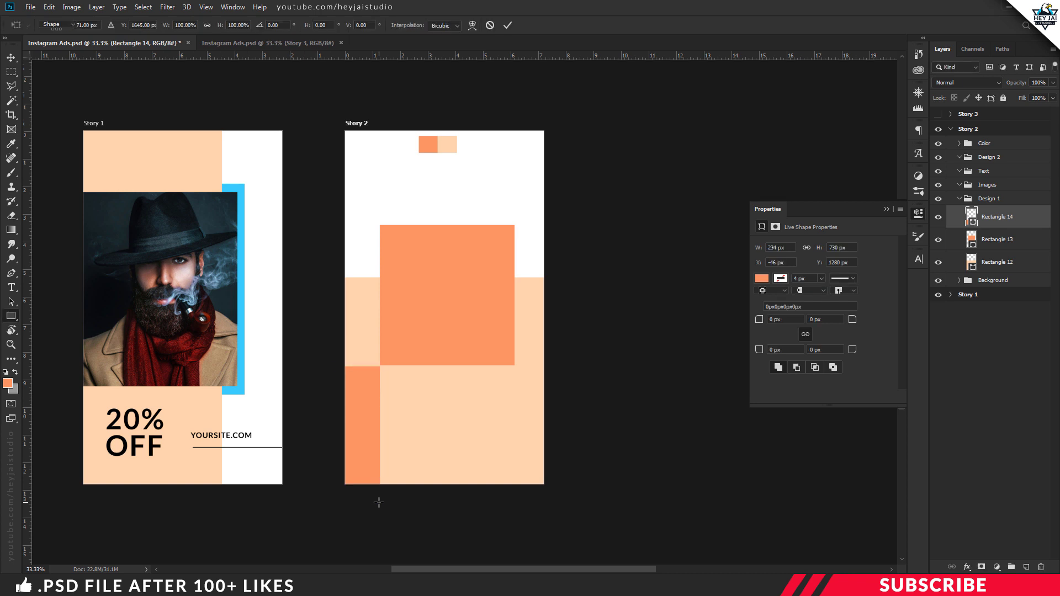
left_click(919, 213)
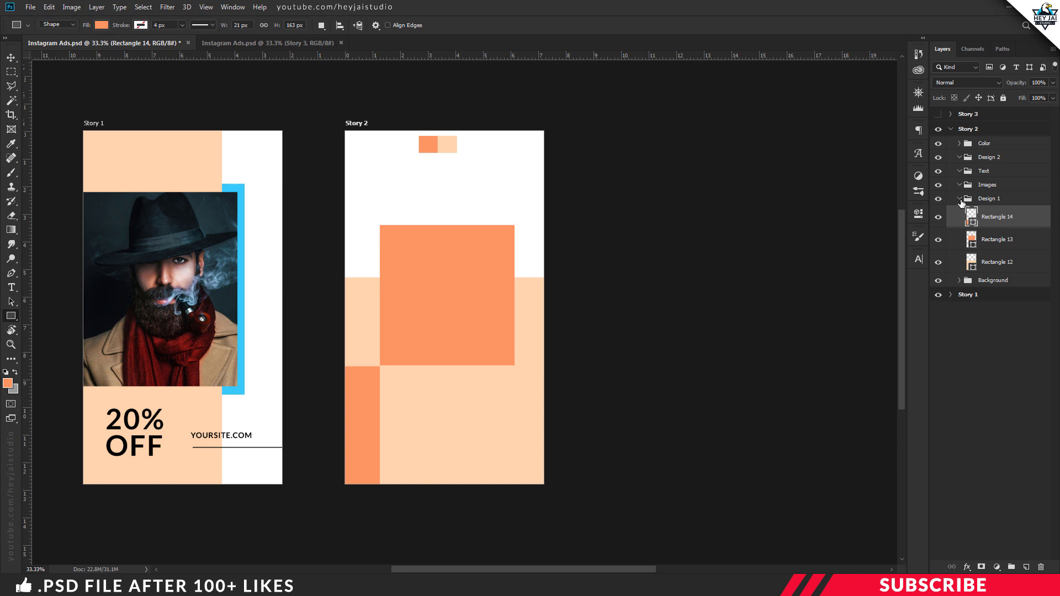
left_click(988, 185)
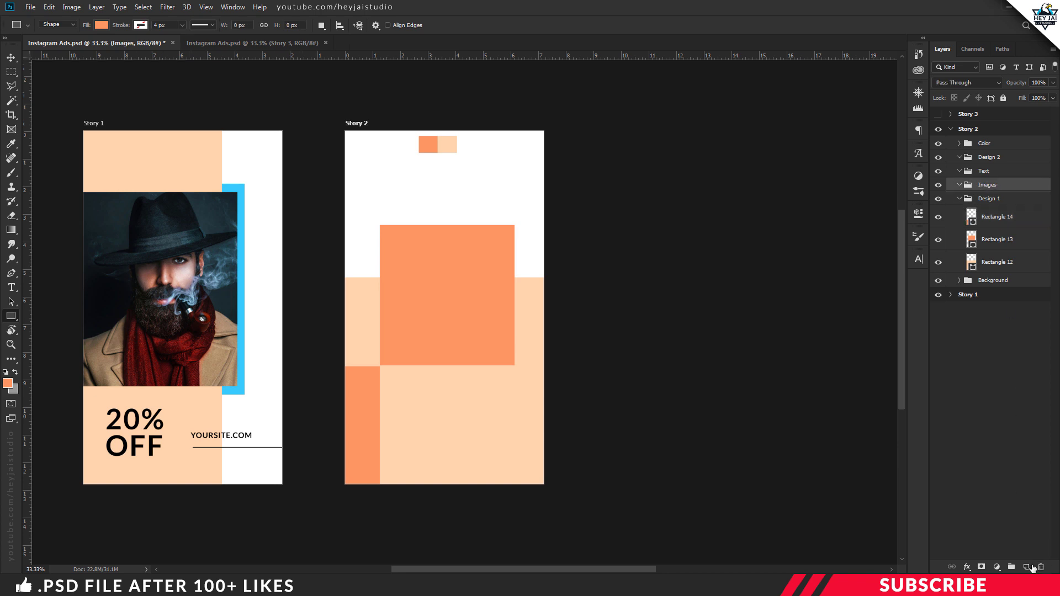
left_click(1028, 567)
- Draw a black 690 × 1081 px frame rectangle over Story 2's orange square, nudged slightly down
left_click(7, 383)
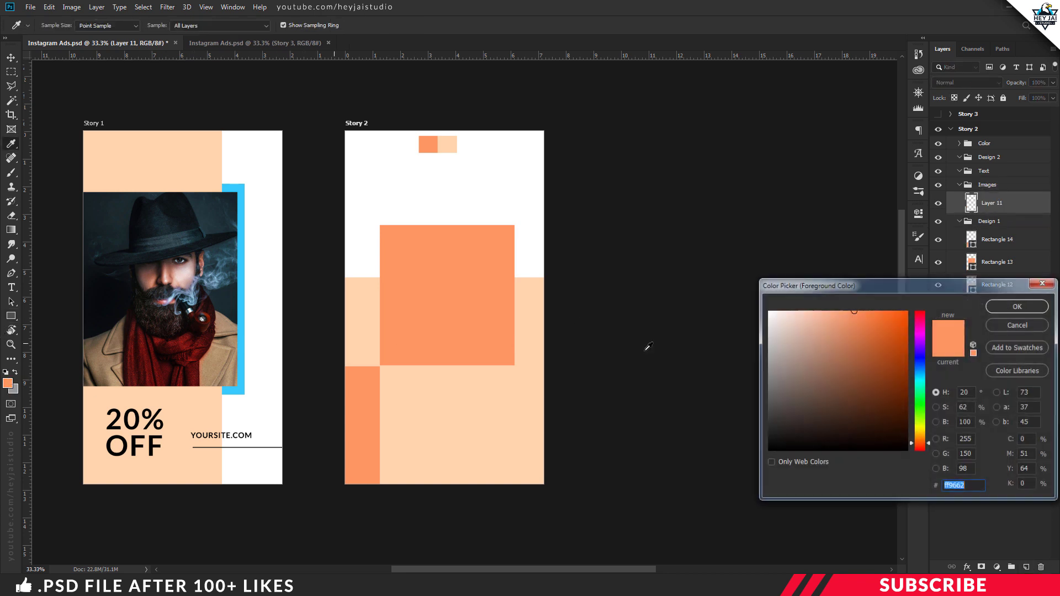
left_click(768, 450)
left_click(1008, 308)
key("u")
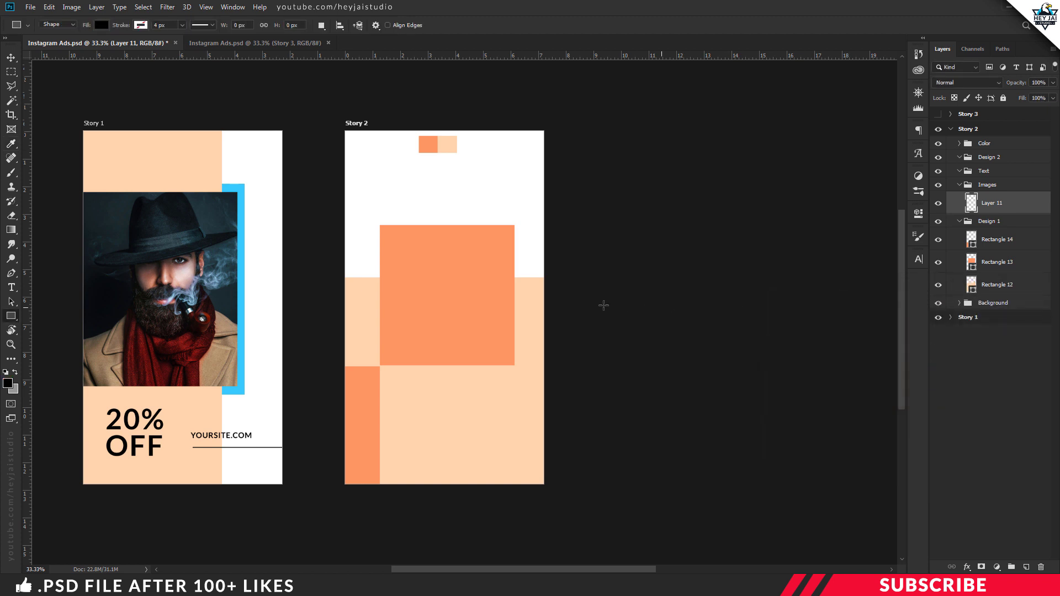
right_click(16, 318)
left_click(41, 316)
left_click_drag(382, 160, 509, 359)
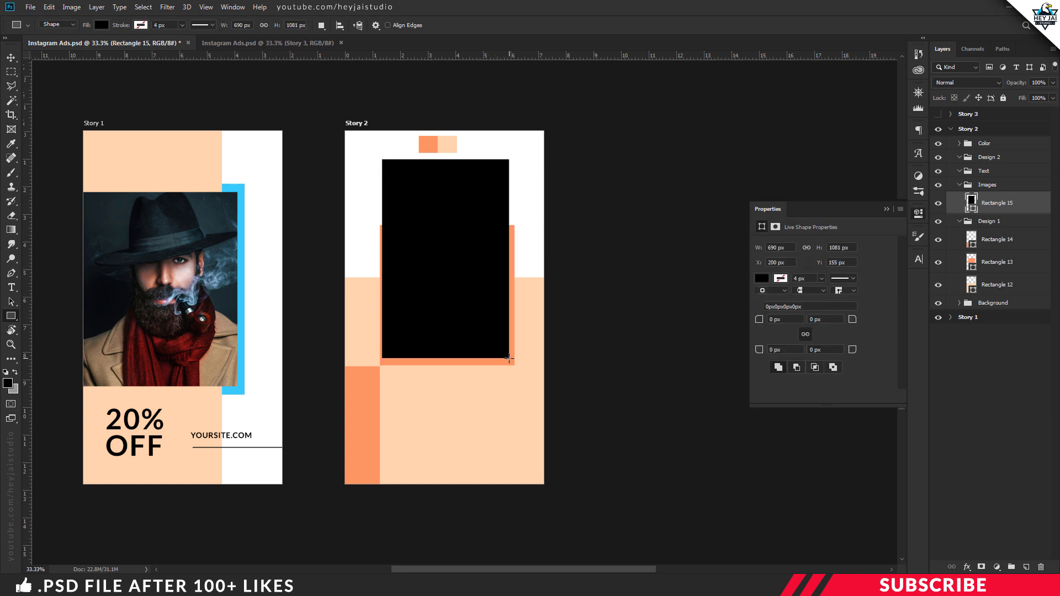
key("ctrl+t")
left_click_drag(382, 258, 385, 258)
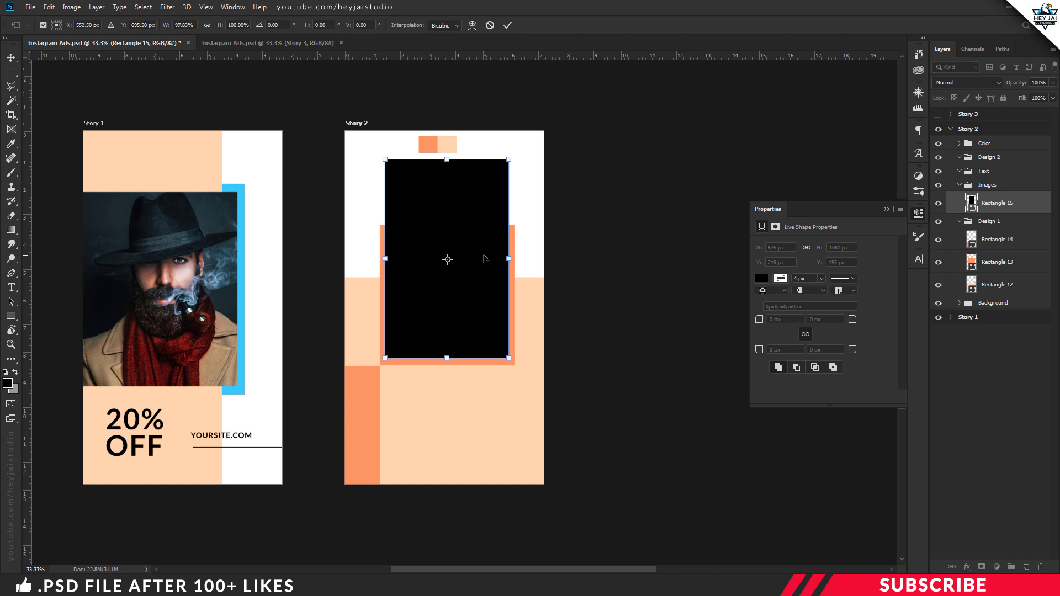
key("Down")
key("Down")
key("Down")
key("Return")
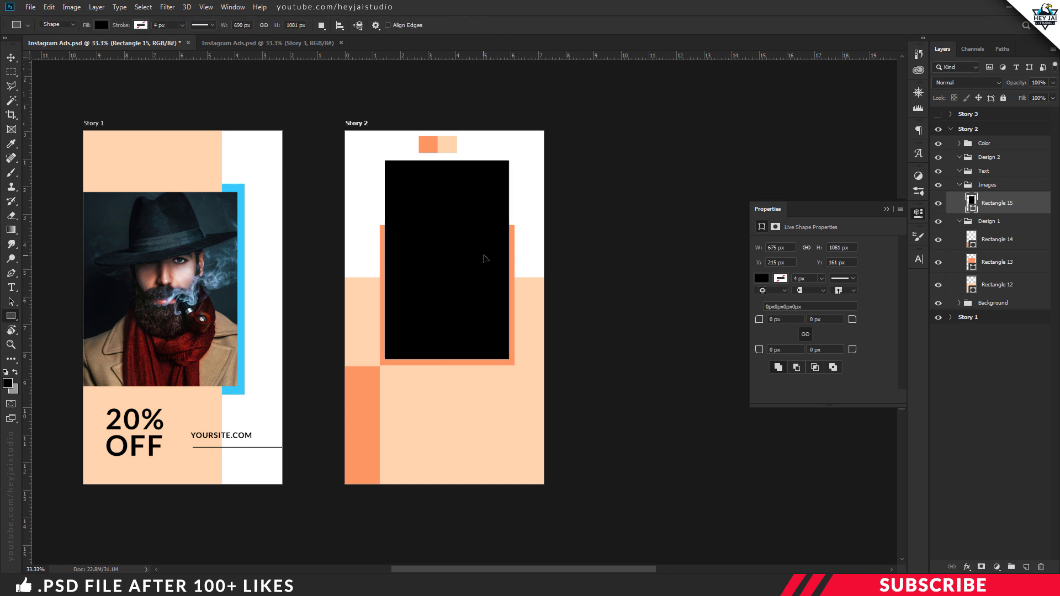
left_click(917, 216)
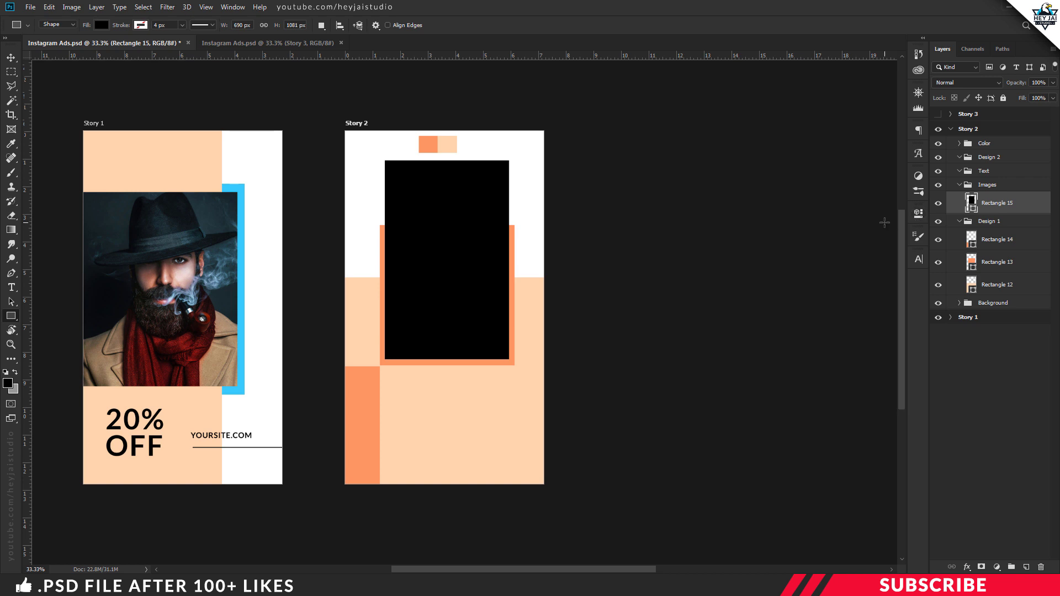
- Open Image 2.jpg from the project folder in Photoshop and float it in its own window
key("v")
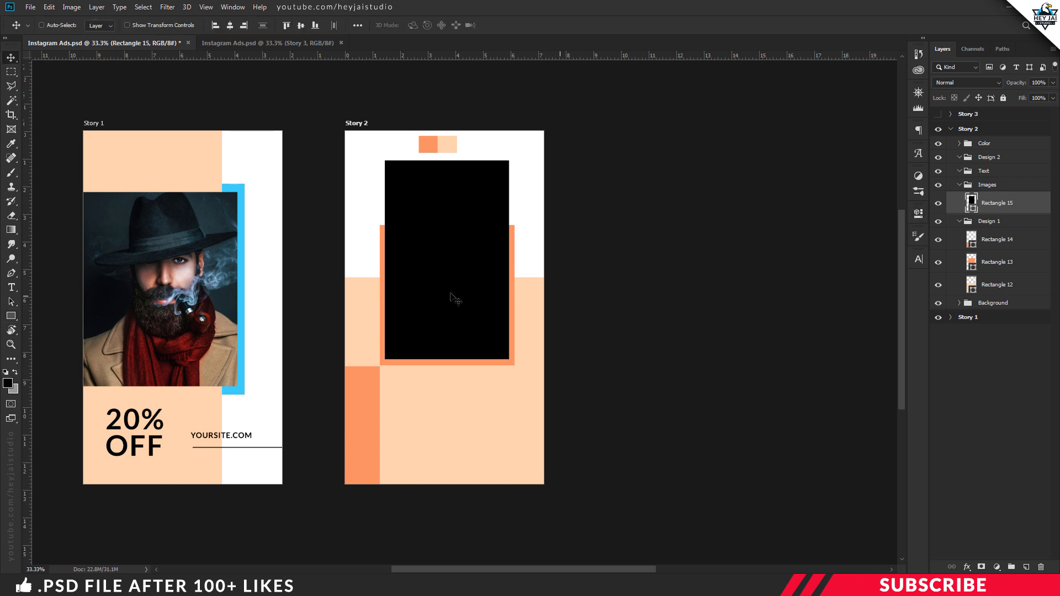
key("alt+Tab")
left_click(291, 291)
right_click(209, 124)
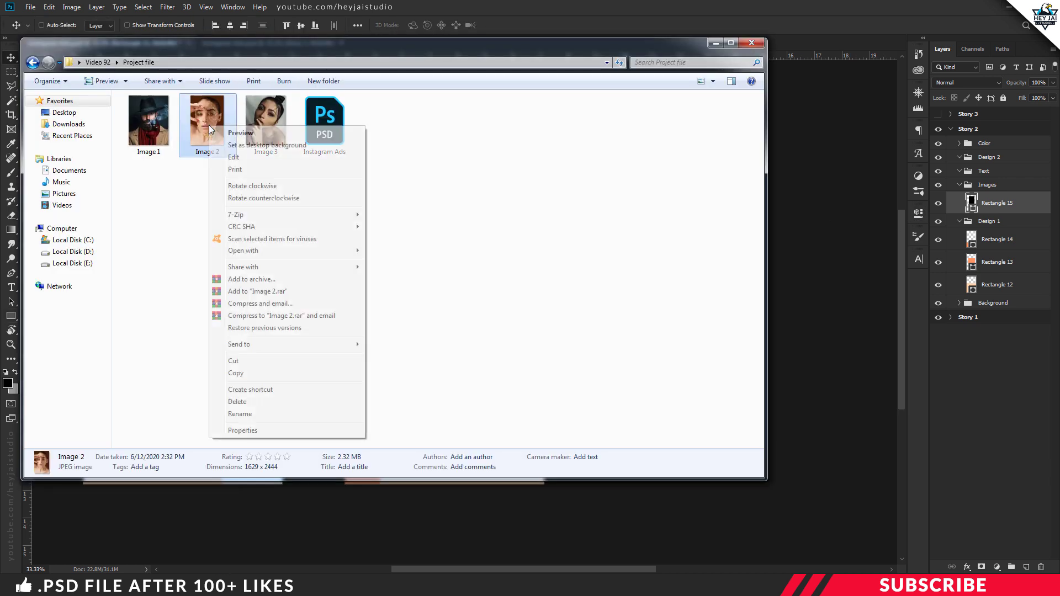
mouse_move(249, 251)
left_click(397, 252)
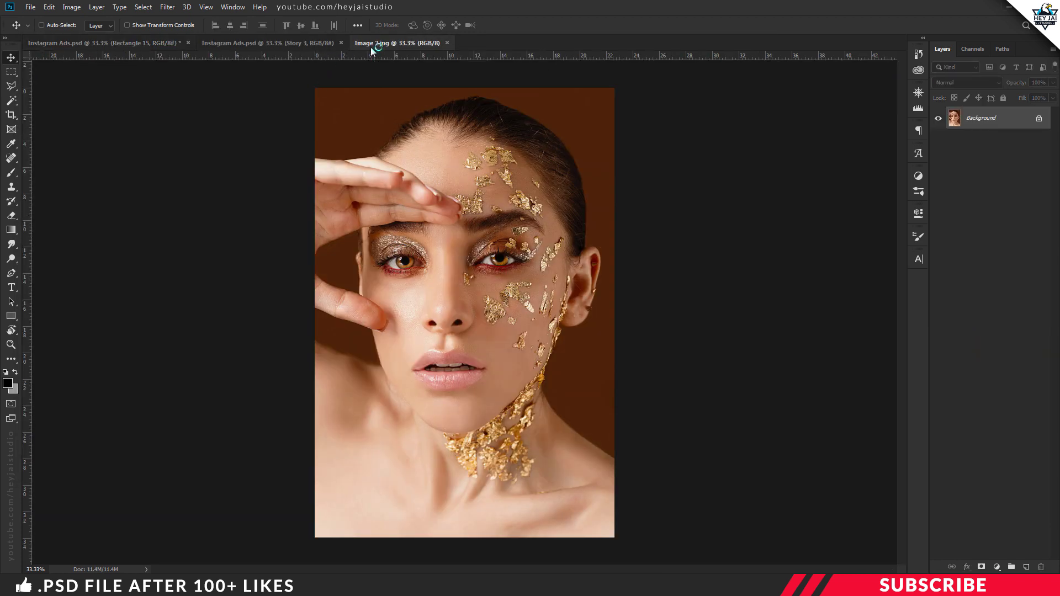
left_click_drag(371, 49, 450, 232)
- Drop the gold-face photo into Story 2, clip it to Rectangle 15, and scale it to fill the frame
left_click_drag(343, 238, 334, 227)
left_click(655, 65)
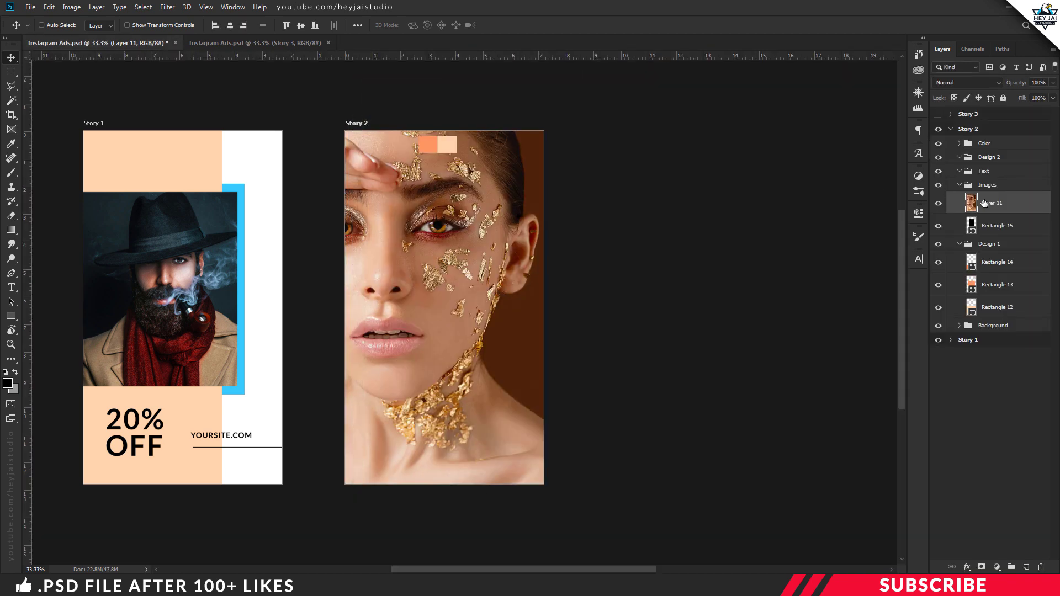
right_click(1012, 207)
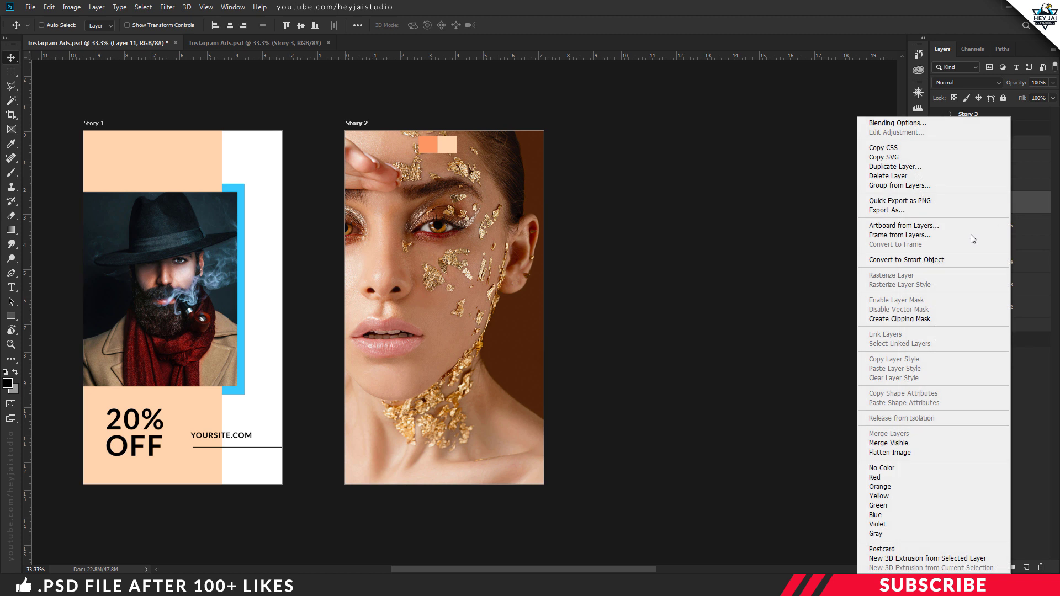
left_click(906, 319)
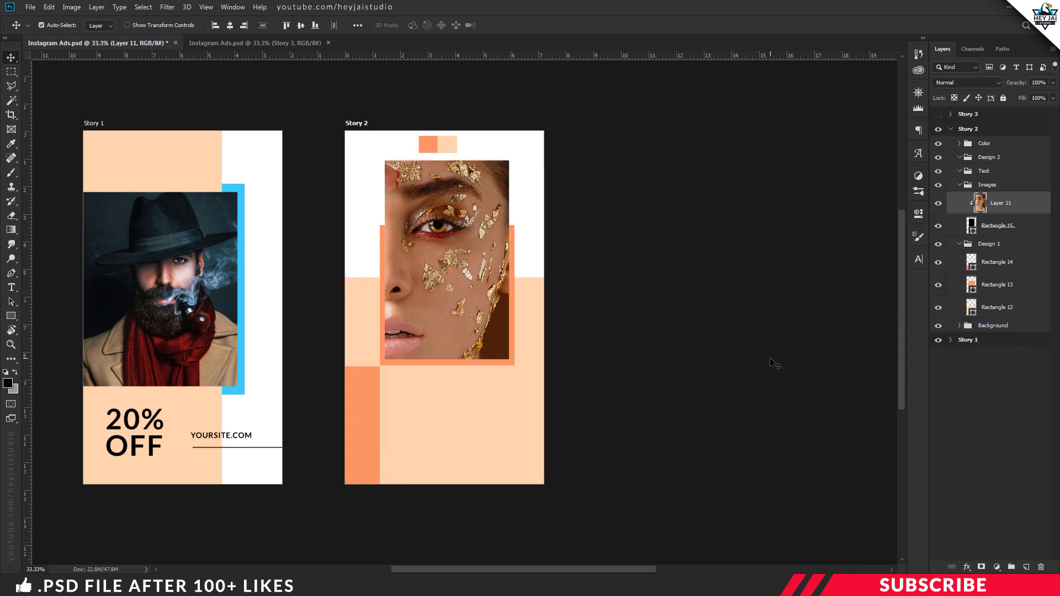
key("ctrl+t")
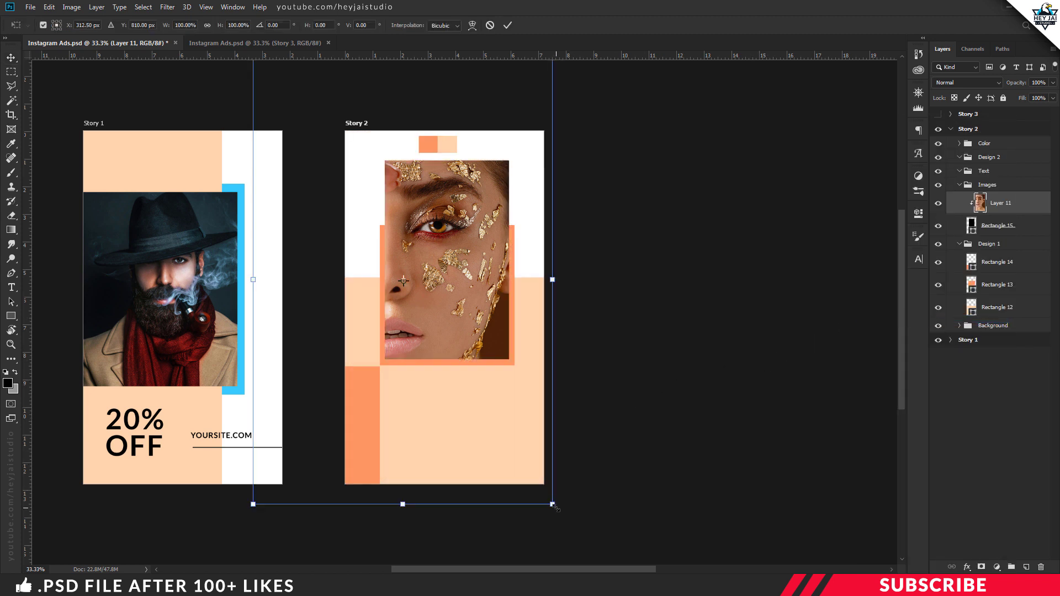
left_click_drag(554, 506, 477, 293)
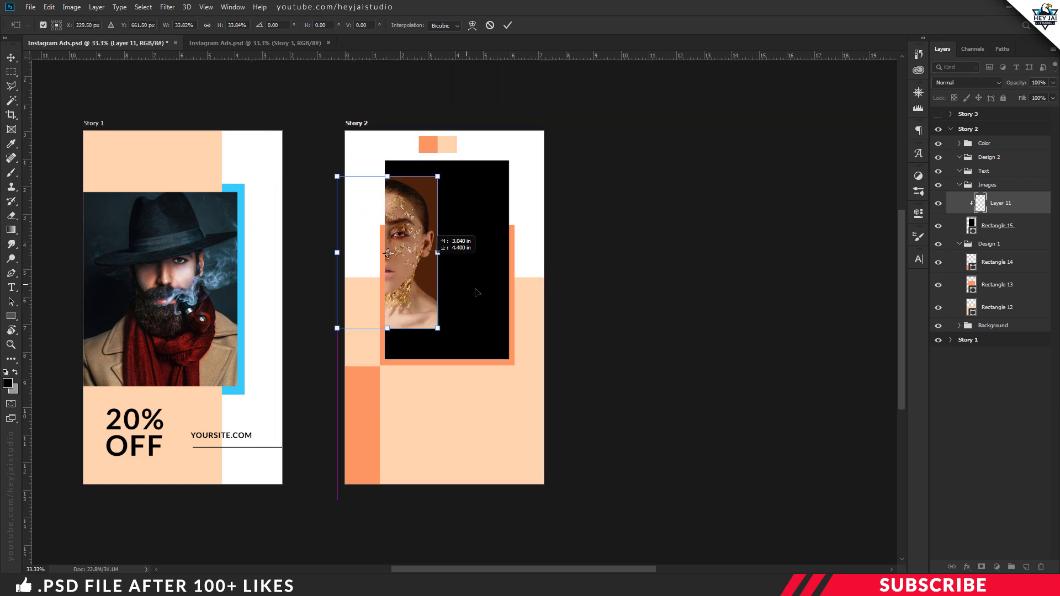
left_click_drag(412, 265, 461, 243)
mouse_move(509, 309)
left_mouse_down()
mouse_move(510, 348)
mouse_move(523, 360)
mouse_move(502, 320)
left_mouse_up()
key("Return")
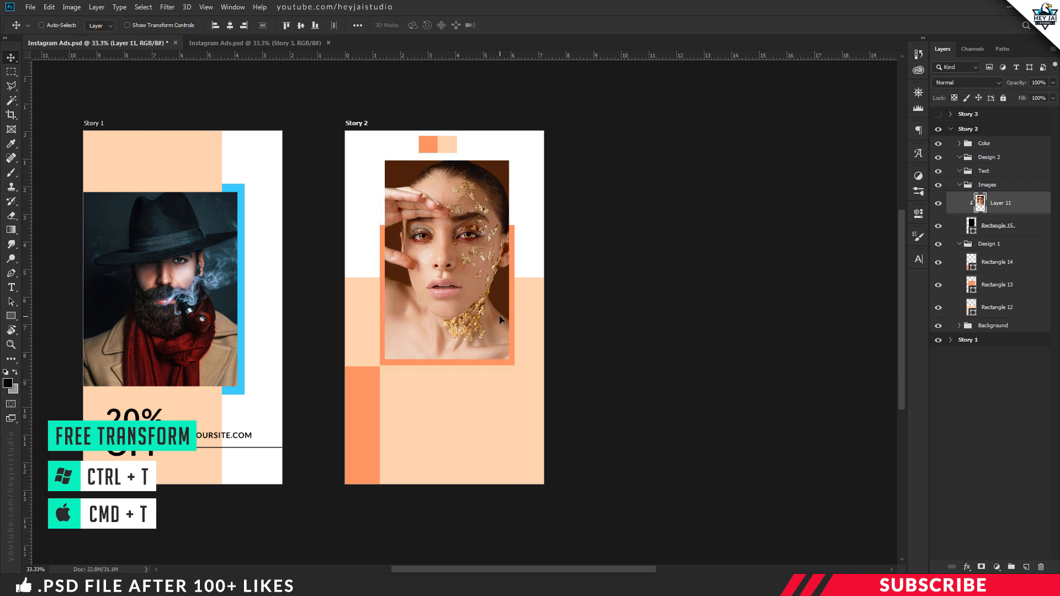
key("u")
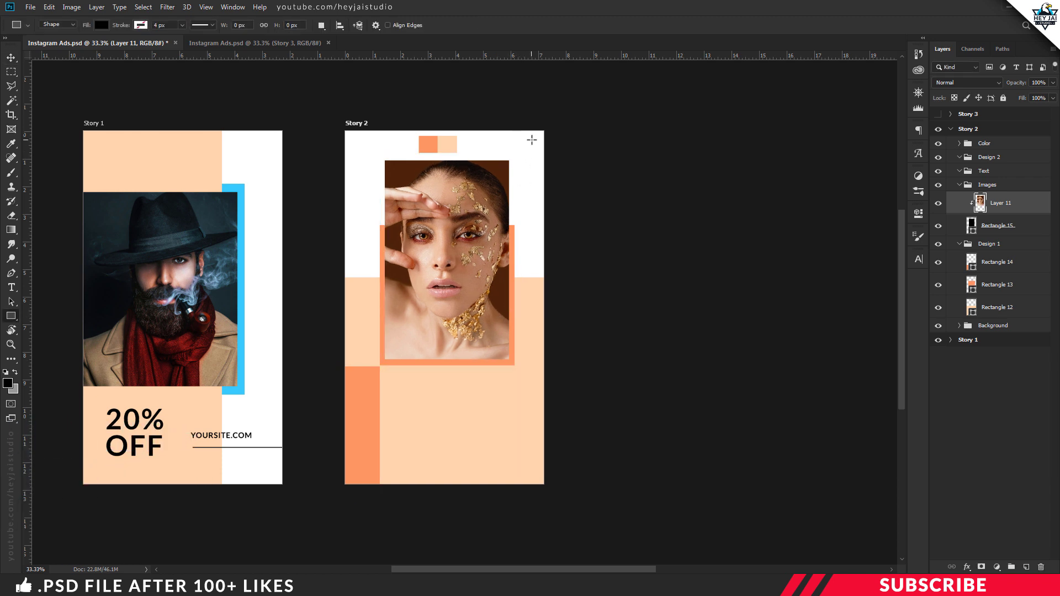
- Draw a 390 × 166 px rectangle in the top swatch's orange at Story 2's top-right, flush with the top edge
left_click(1004, 271)
left_click(1027, 566)
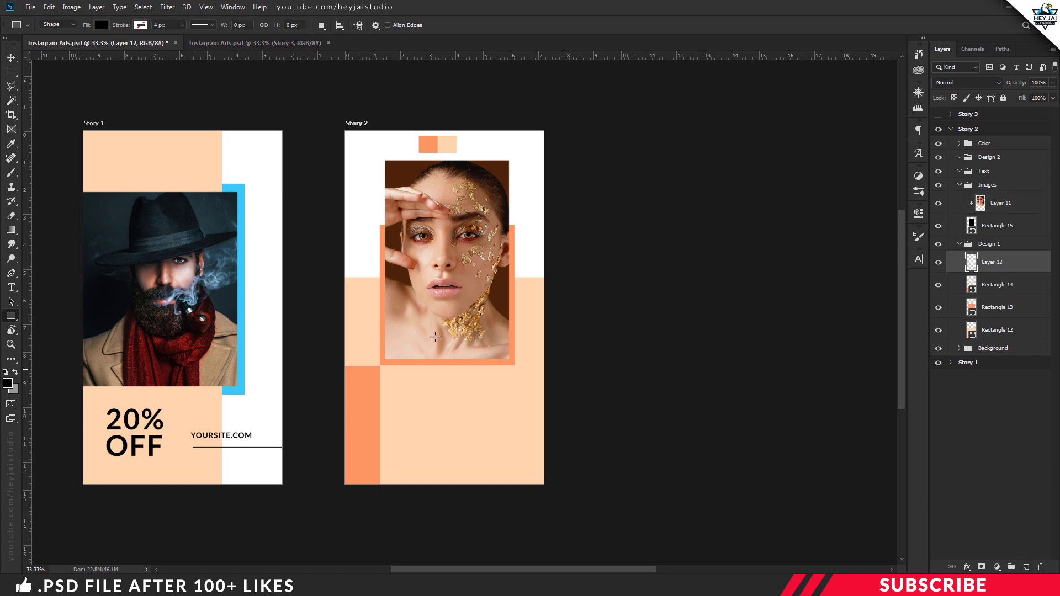
left_click(7, 383)
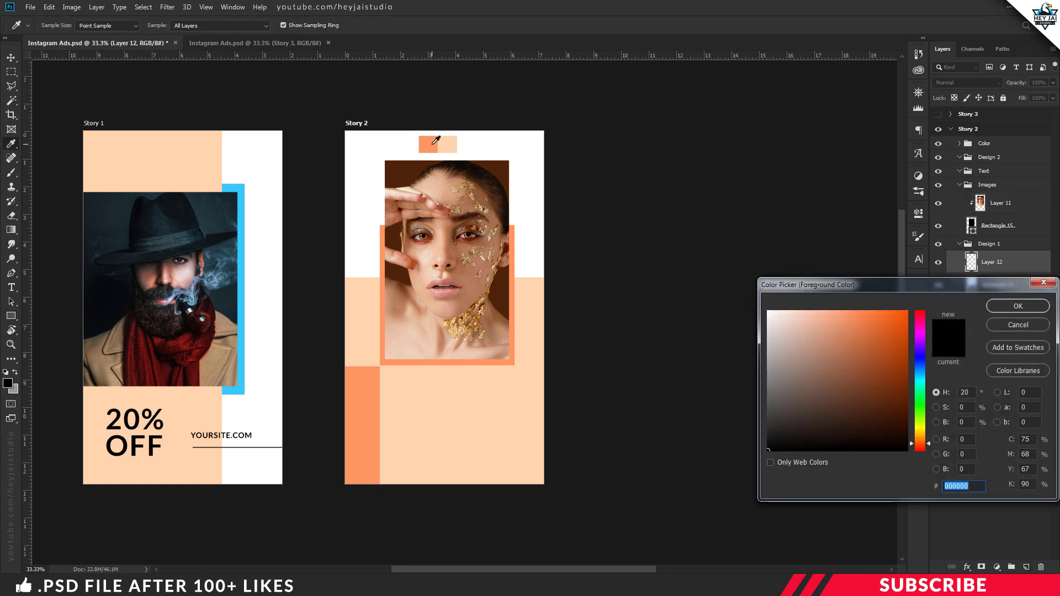
left_click(435, 142)
left_click(1017, 305)
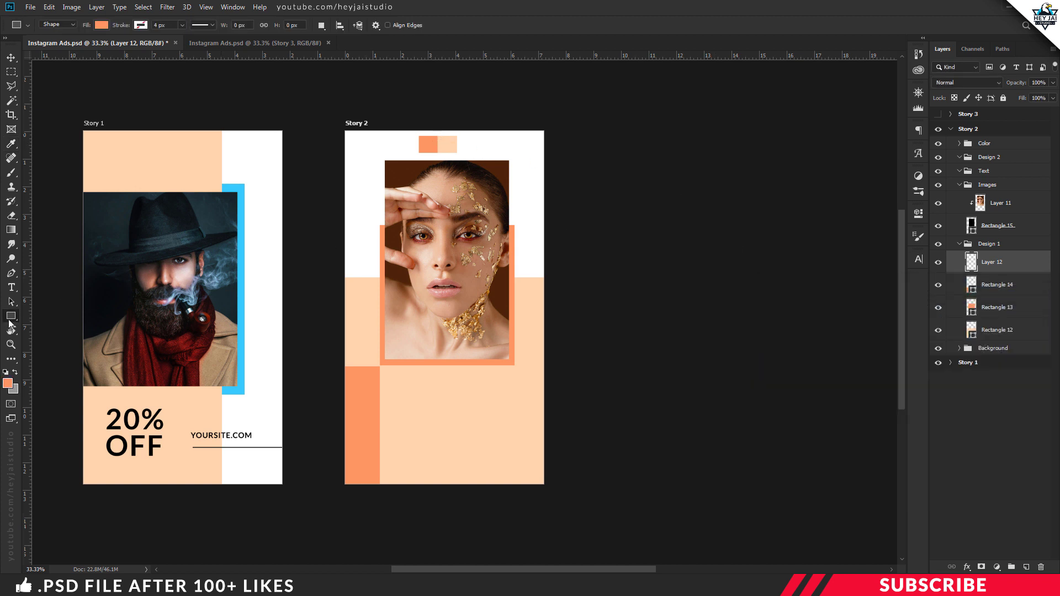
left_click_drag(11, 316, 52, 315)
left_click_drag(508, 134, 580, 164)
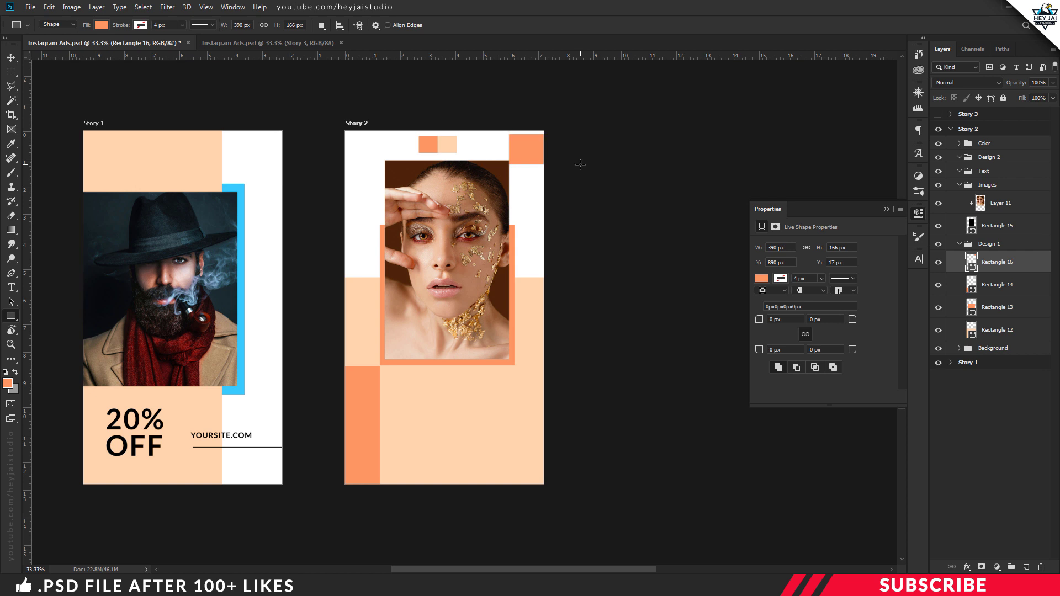
key("ctrl+t")
left_click_drag(529, 156, 529, 152)
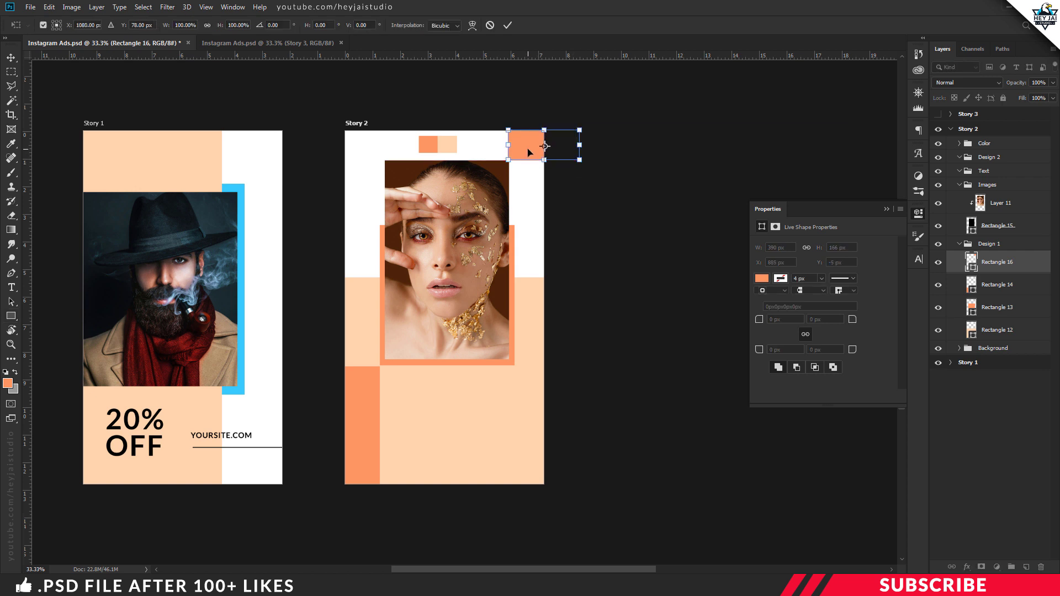
key("Return")
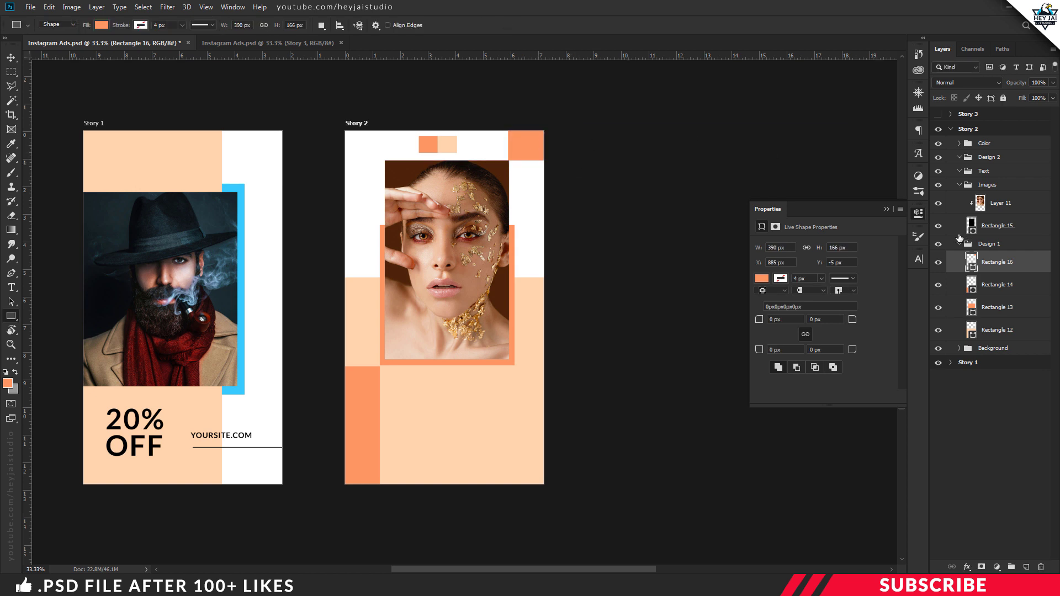
left_click(918, 214)
left_click(960, 243)
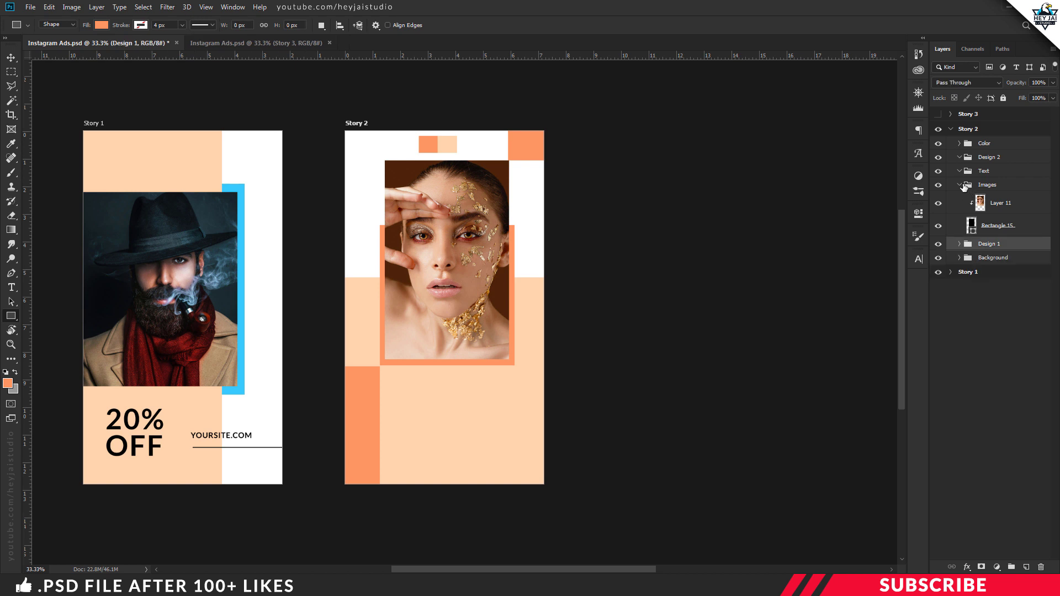
- Add a black 'GOLD' heading in Aguero Serif Free to Story 2's Text group
left_click(968, 185)
left_click(960, 186)
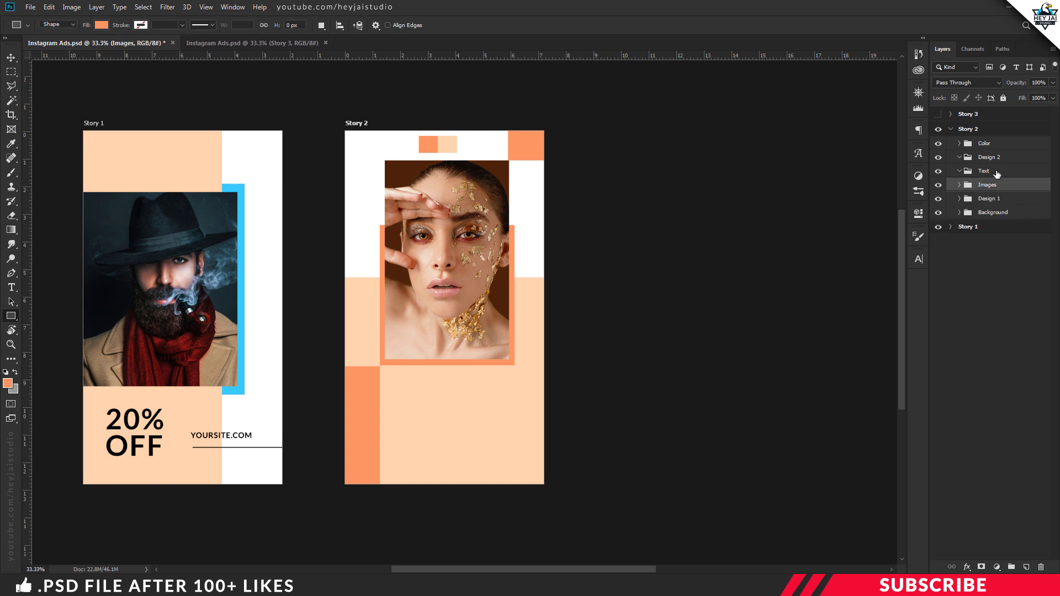
left_click(994, 172)
left_click(1025, 567)
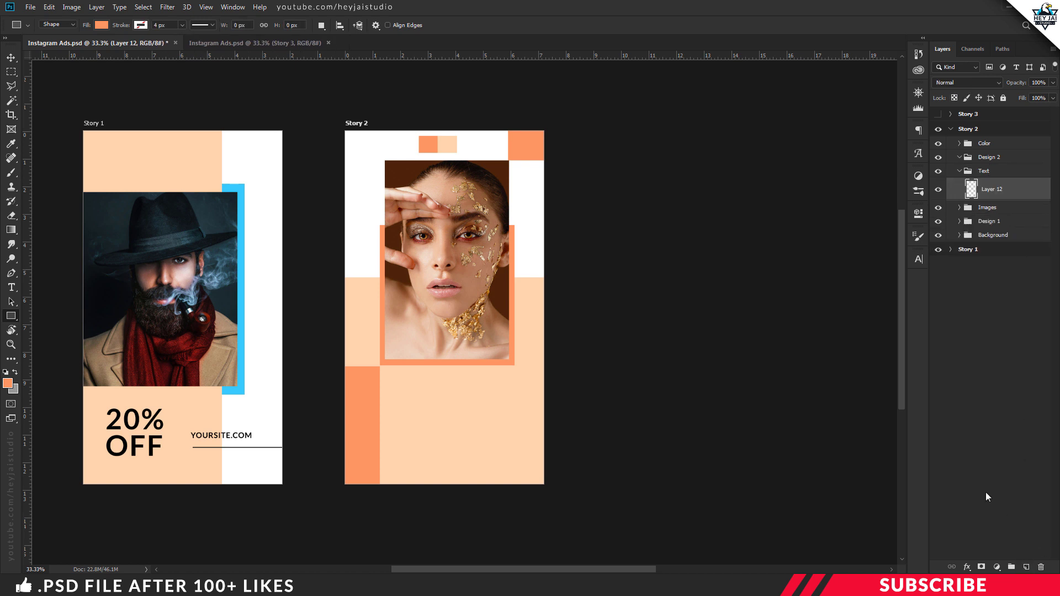
left_click(8, 382)
left_click_drag(786, 407, 719, 469)
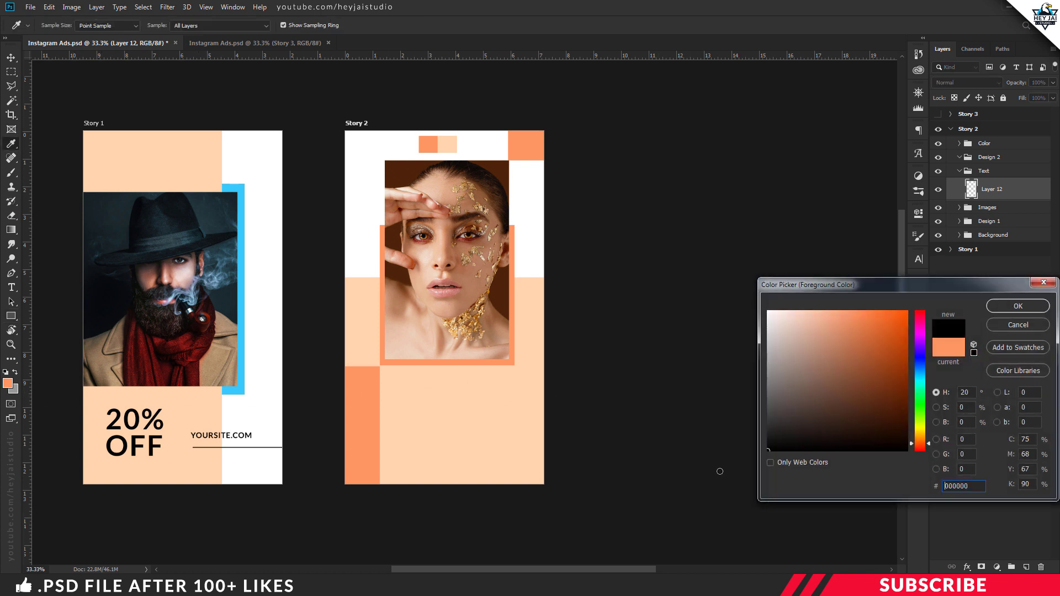
left_click(1017, 307)
key("t")
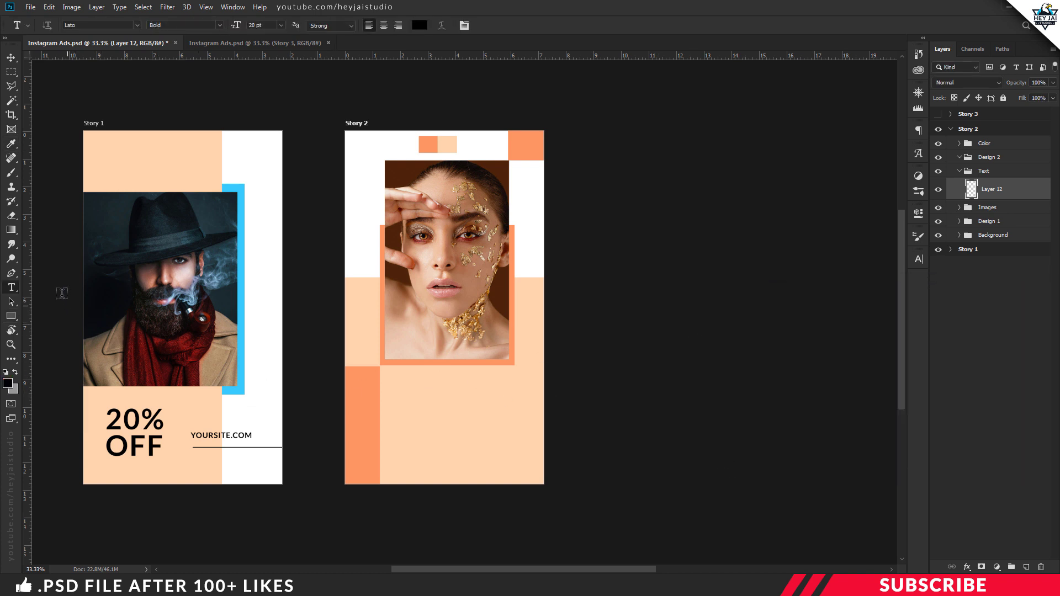
left_click(137, 24)
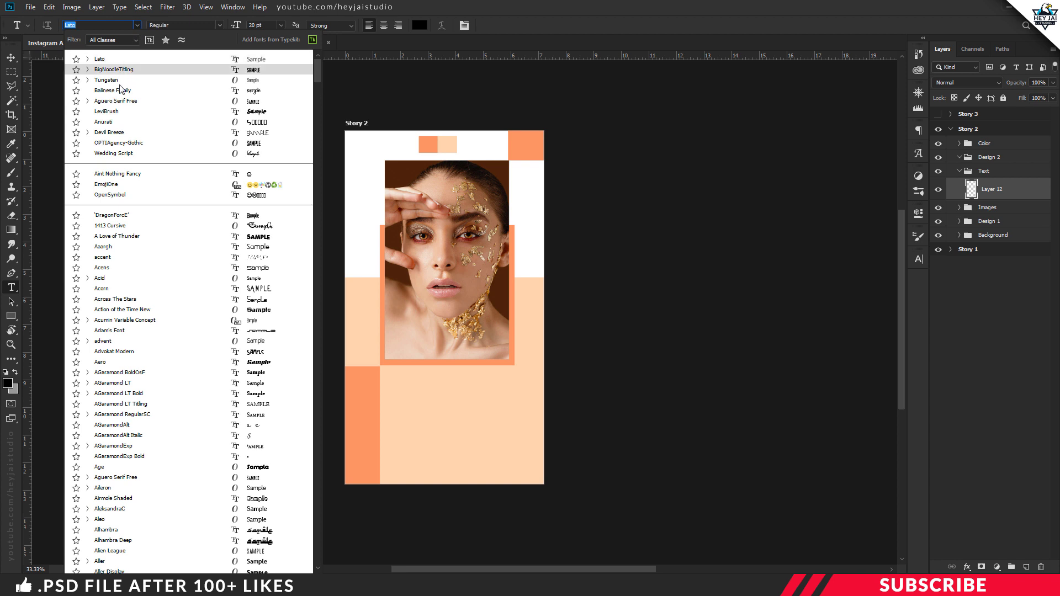
left_click(129, 65)
left_click(405, 403)
key("ctrl+a")
key("ctrl+Return")
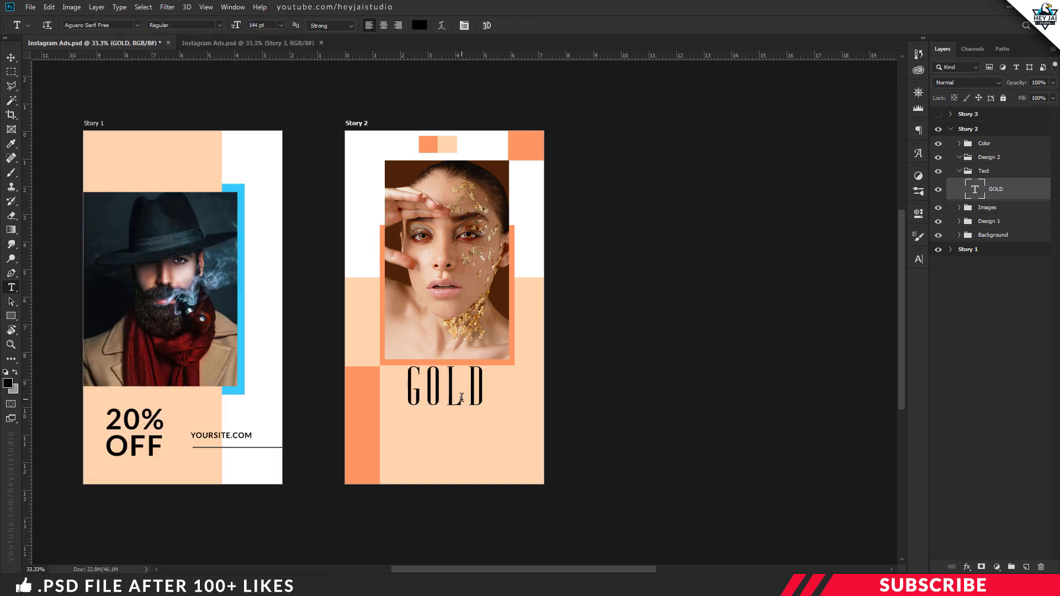
- Duplicate the heading as 'yoursite.com' in Aguero Serif Free, placed under GOLD toward the right
key("v")
left_click_drag(439, 406, 442, 445)
key("t")
left_click(428, 445)
key("ctrl+a")
type("yoursite.com")
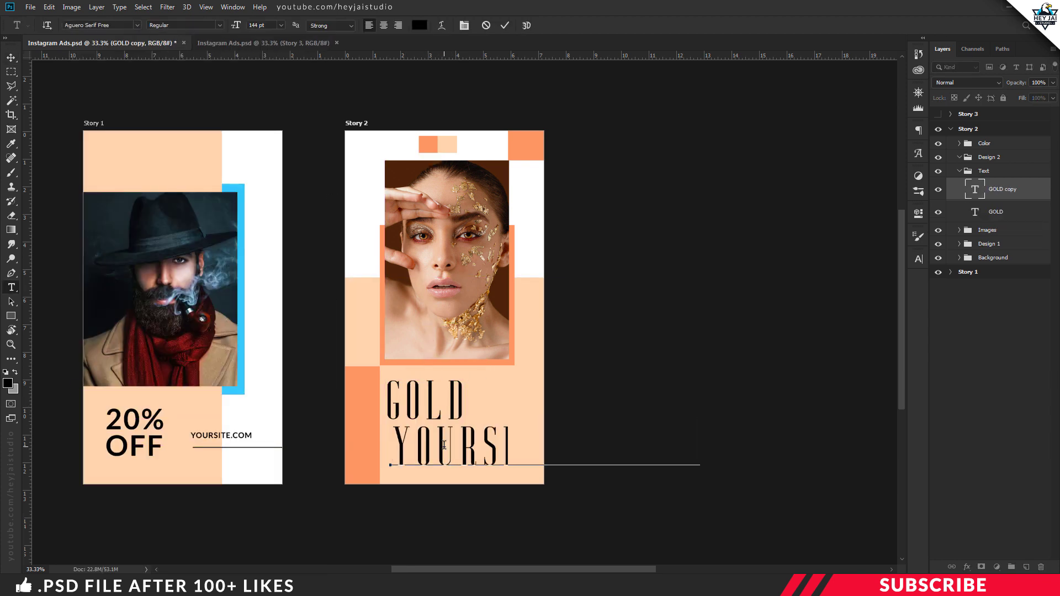
left_click(137, 24)
scroll(138, 276, "up", 10)
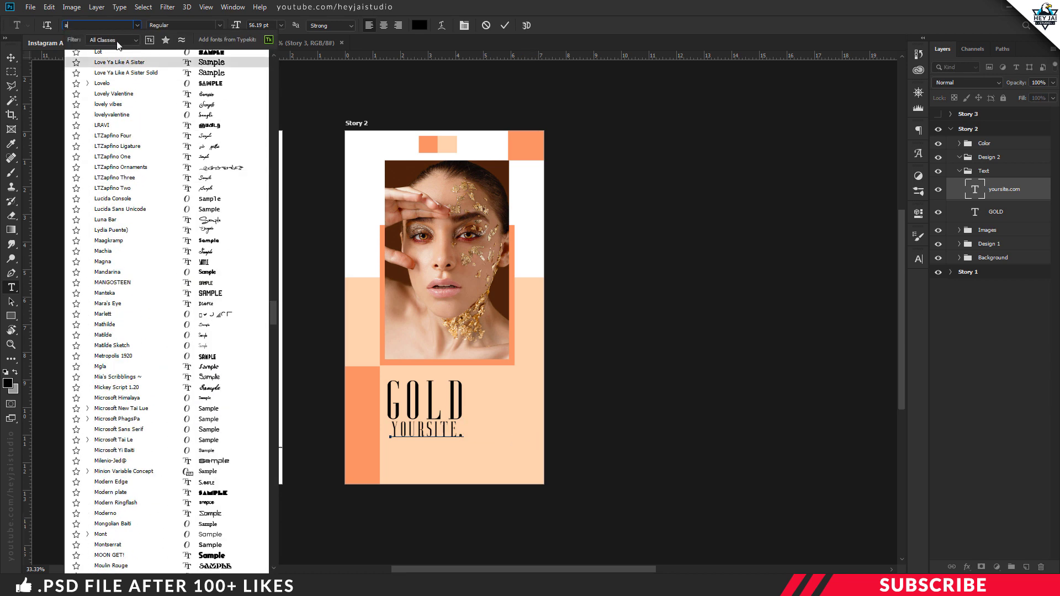
left_click(129, 65)
key("ctrl+Return")
key("v")
left_click_drag(468, 438, 514, 461)
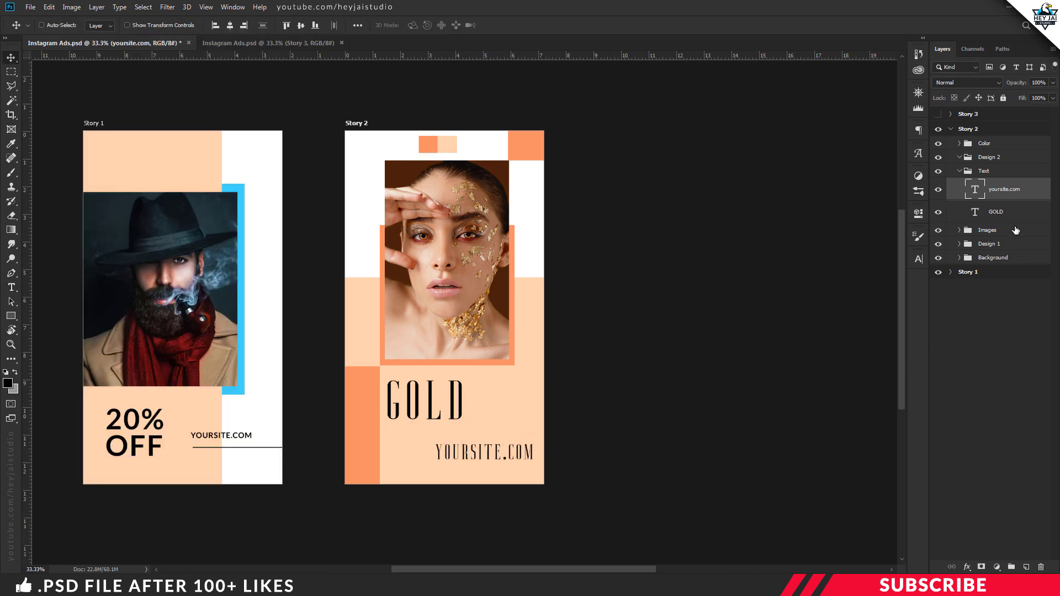
left_click(959, 172)
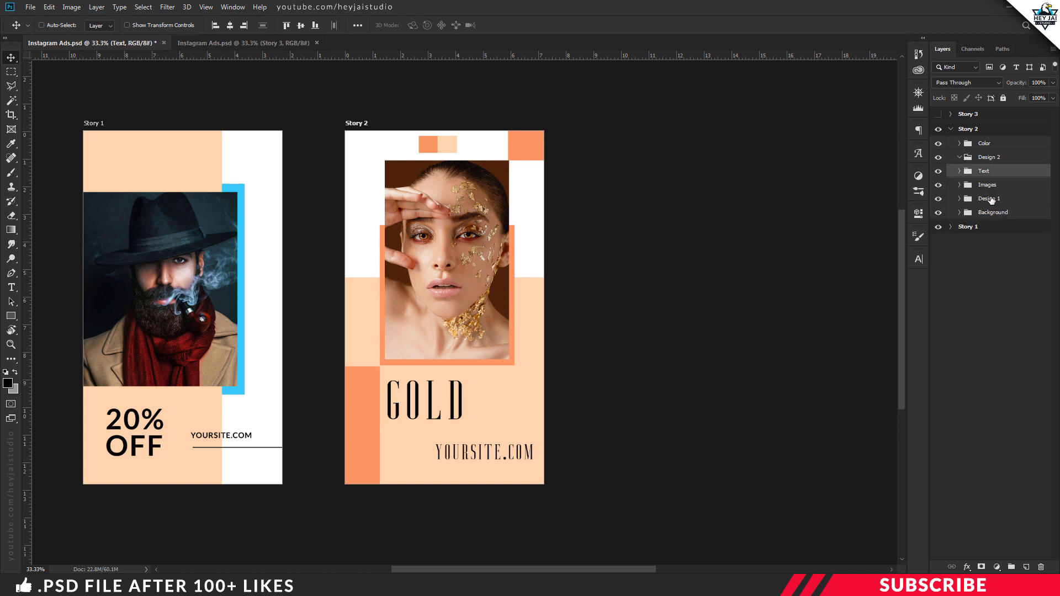
left_click(991, 200)
- Draw a black 1011 px line above YOURSITE.COM in Design 2 and hide the Color group's swatches
left_click(989, 159)
left_click(1026, 569)
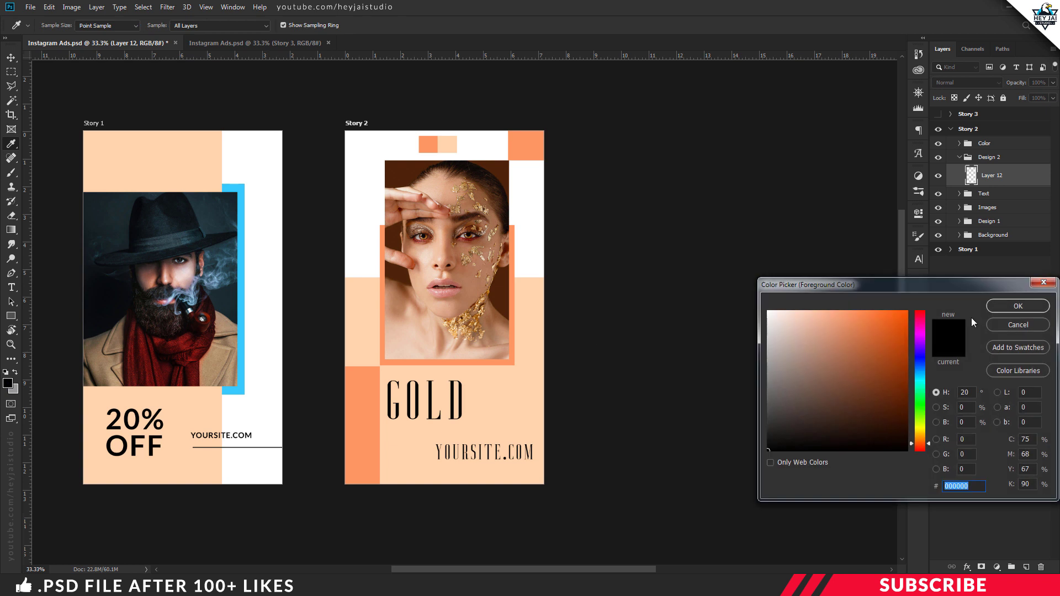
left_click(1014, 308)
right_click(11, 316)
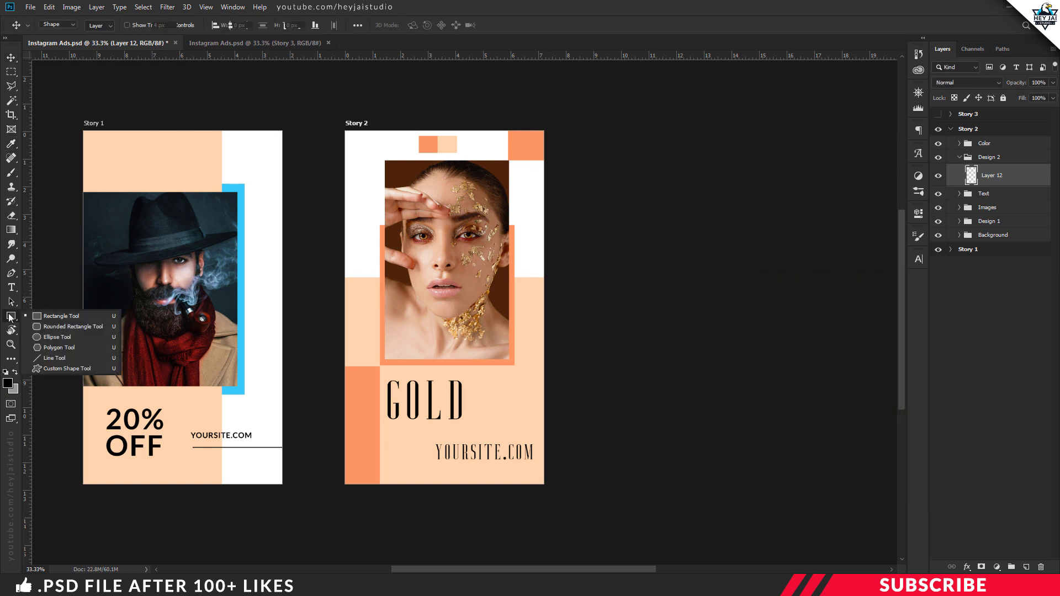
left_click(55, 363)
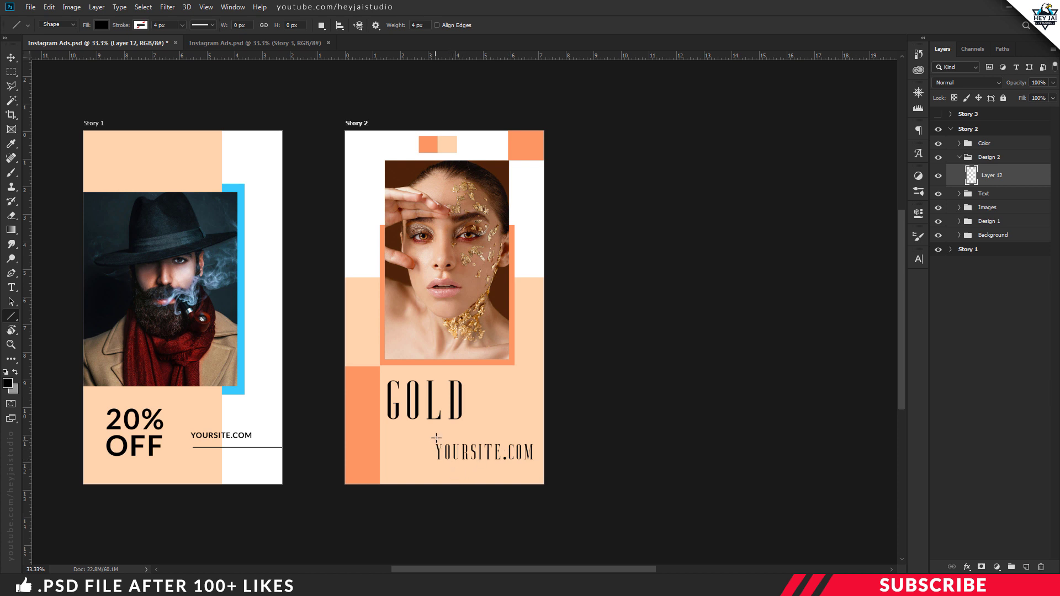
mouse_move(432, 435)
left_mouse_down()
mouse_move(283, 435)
mouse_move(644, 417)
mouse_move(619, 434)
left_mouse_up()
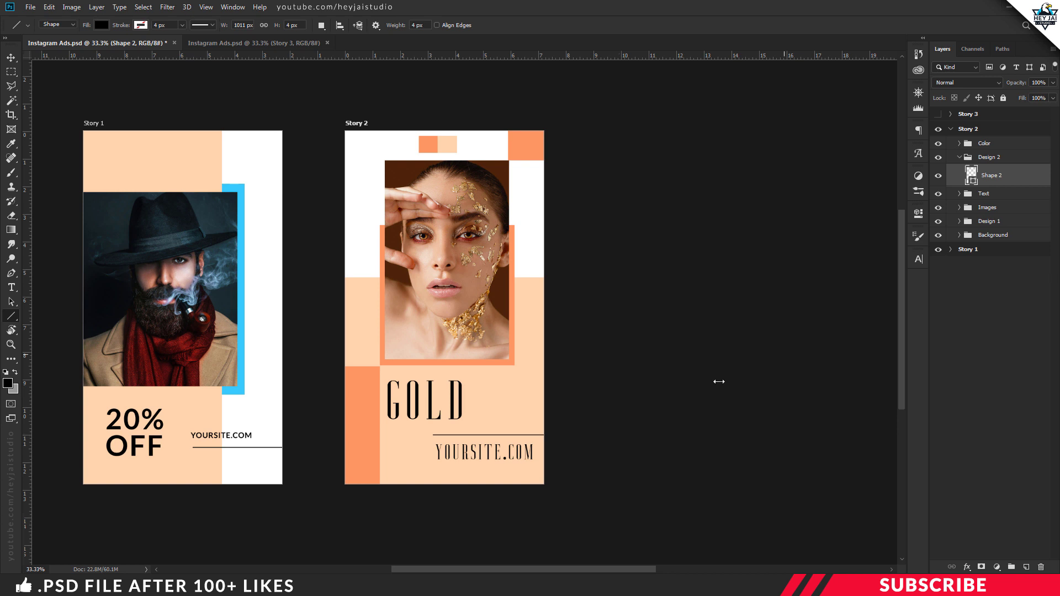
left_click(938, 144)
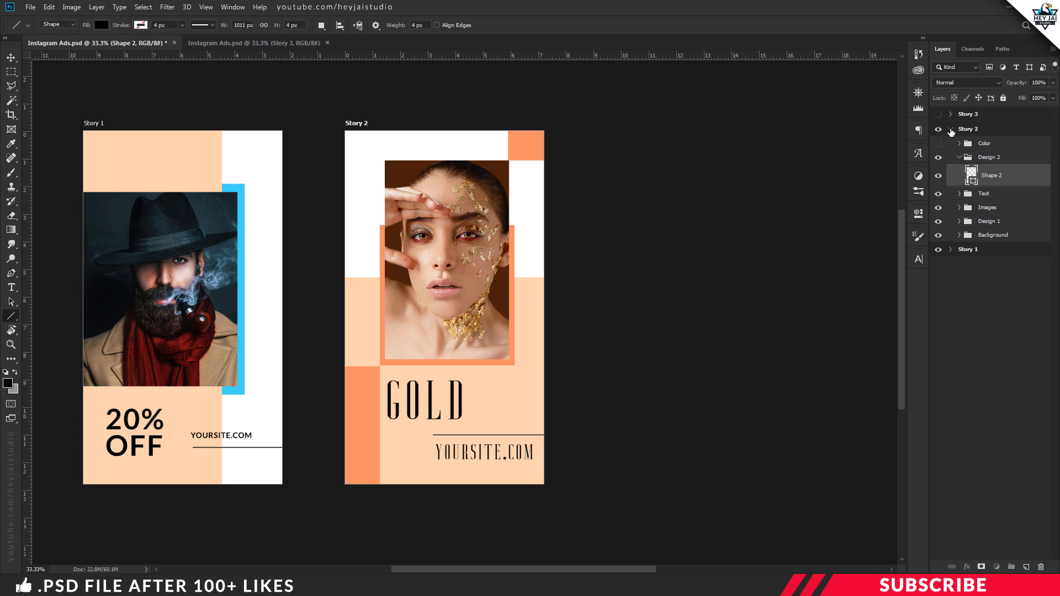
left_click(950, 129)
- Make Story 3 visible, expand its layers to select its Images group, and select the Image 3 file
left_click(938, 114)
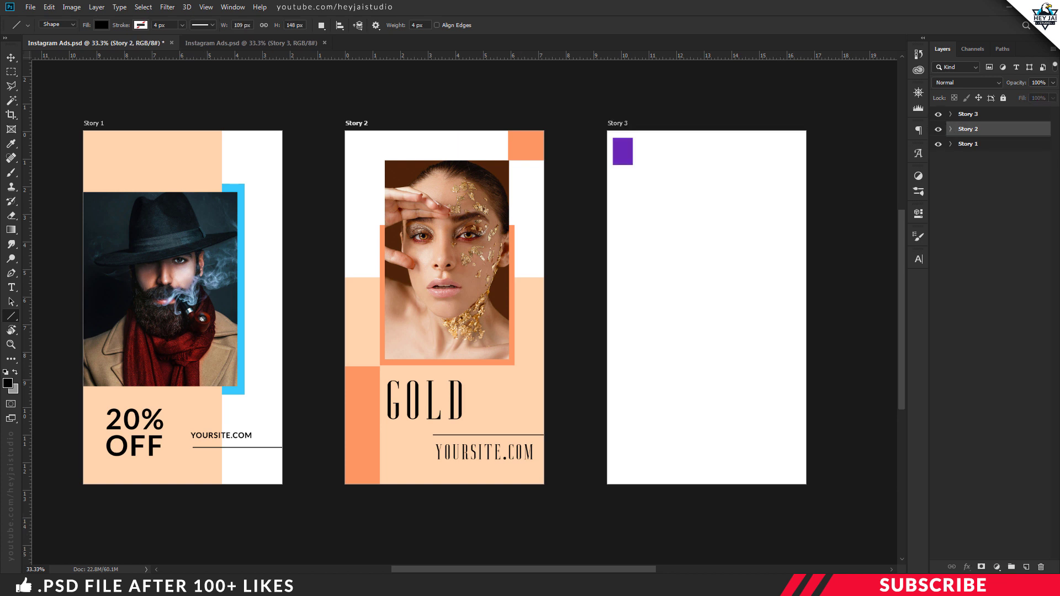
left_click_drag(525, 570, 577, 569)
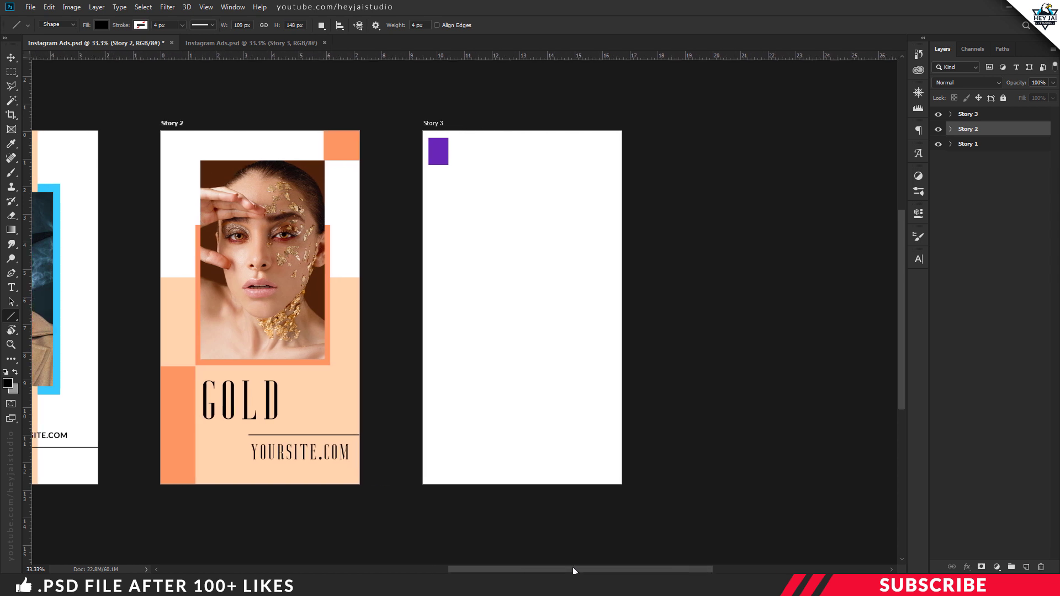
left_click(950, 114)
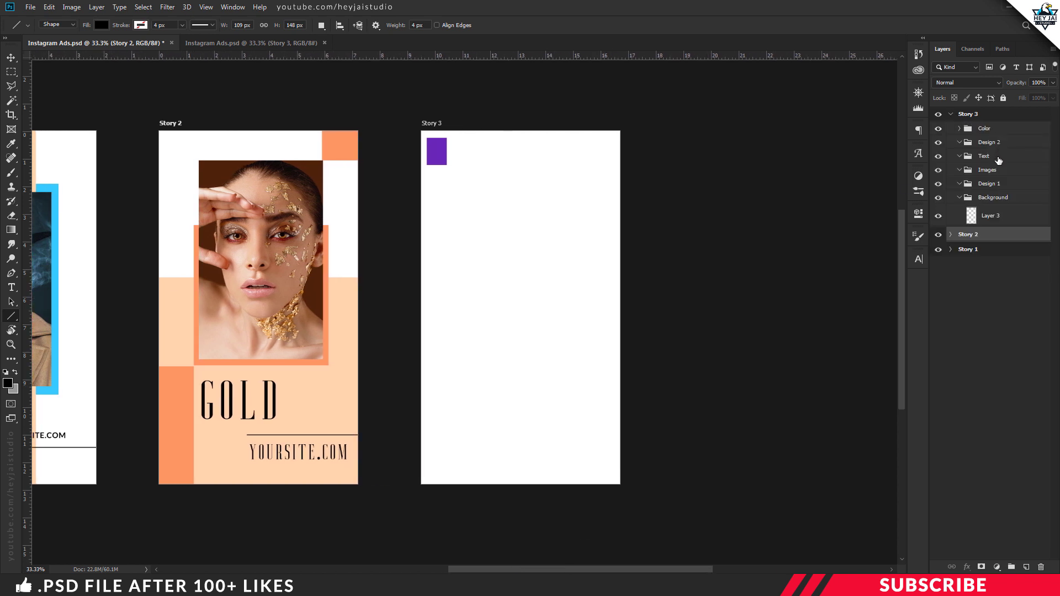
left_click(983, 175)
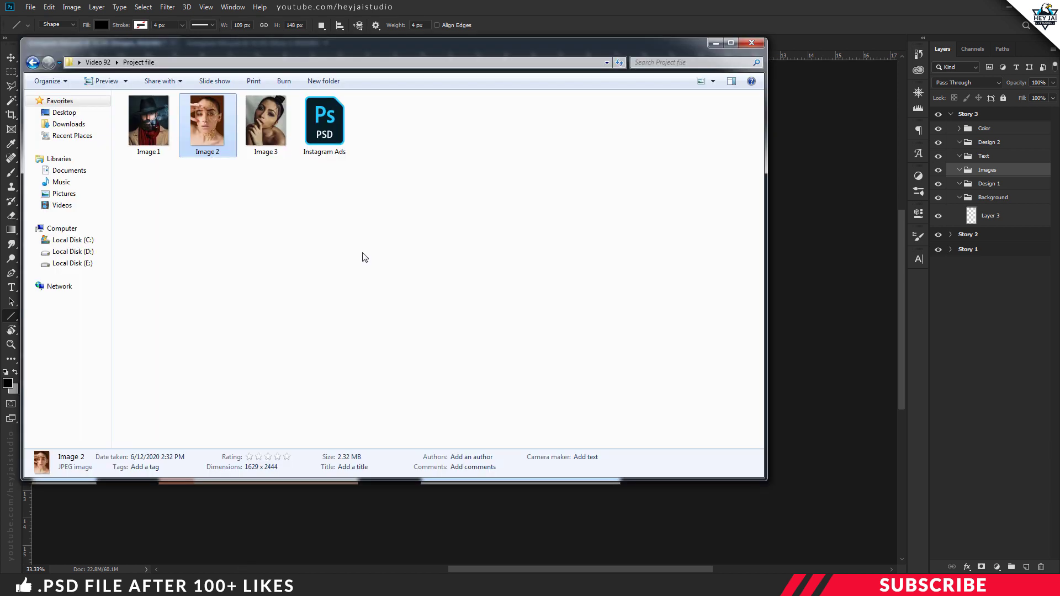
left_click(349, 231)
- Copy Image 3 into Story 3's Images group and enlarge it to about 107% to fill the artboard
right_click(260, 135)
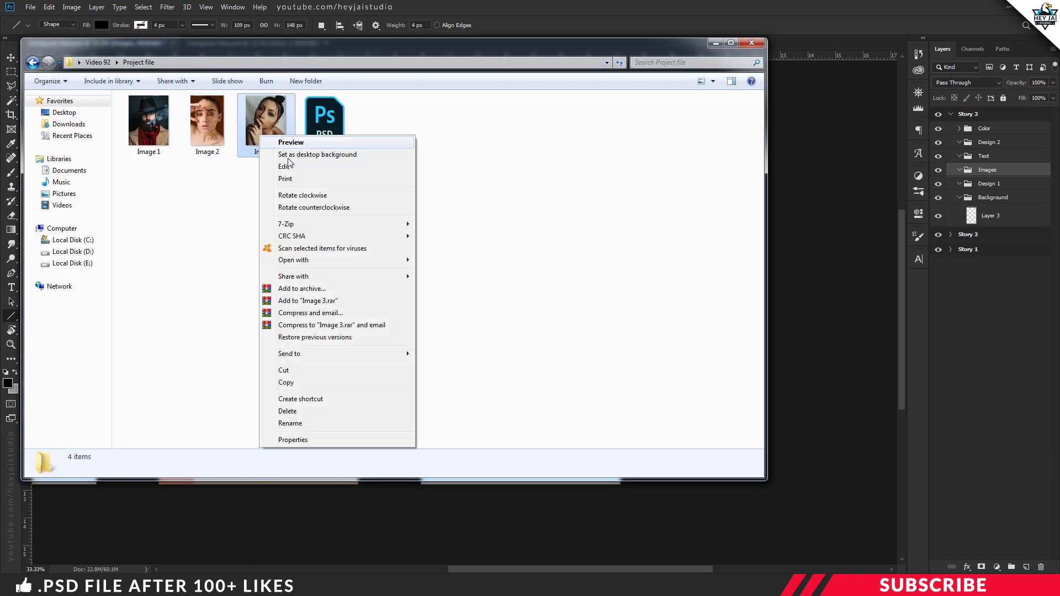
mouse_move(299, 262)
left_click(433, 262)
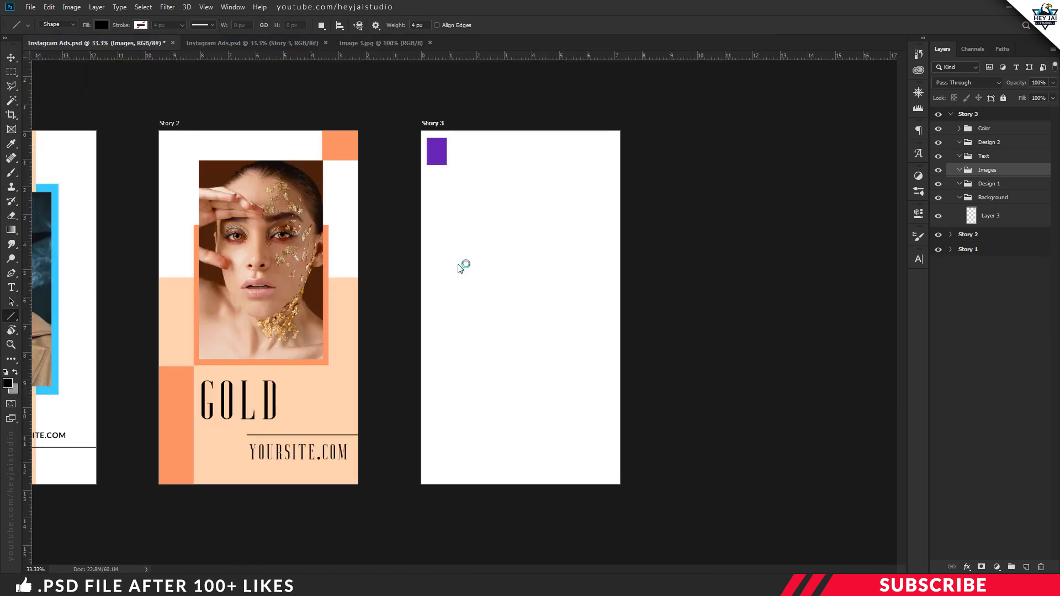
key("ctrl+a")
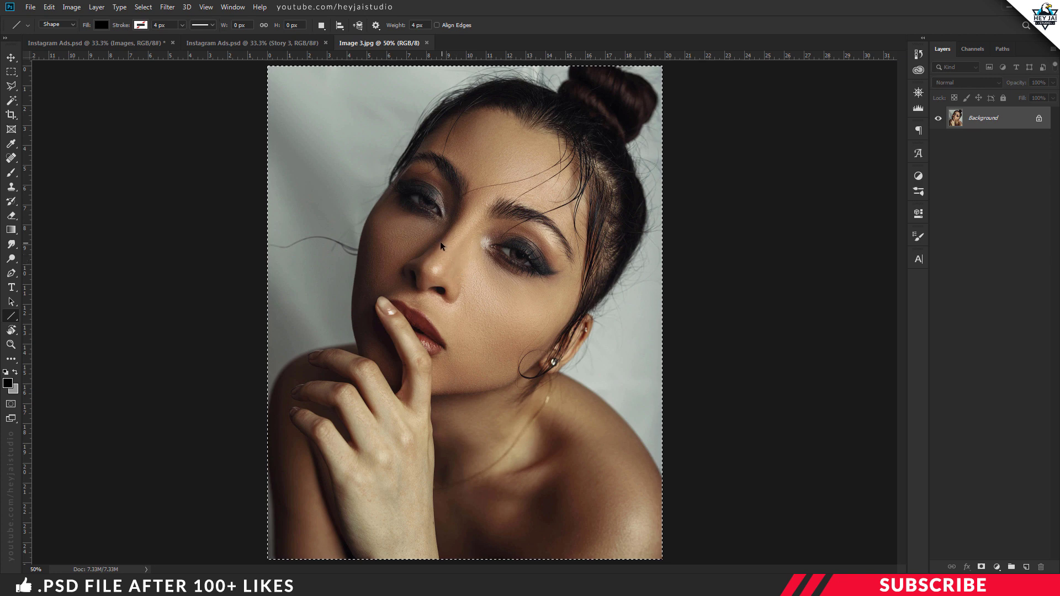
left_click(428, 43)
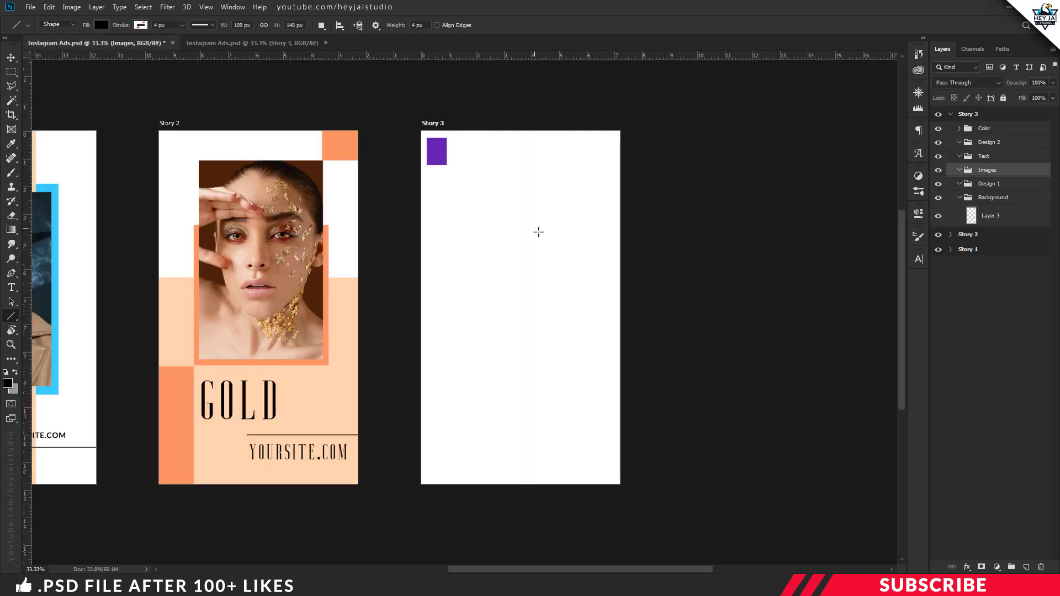
key("ctrl+v")
key("ctrl+t")
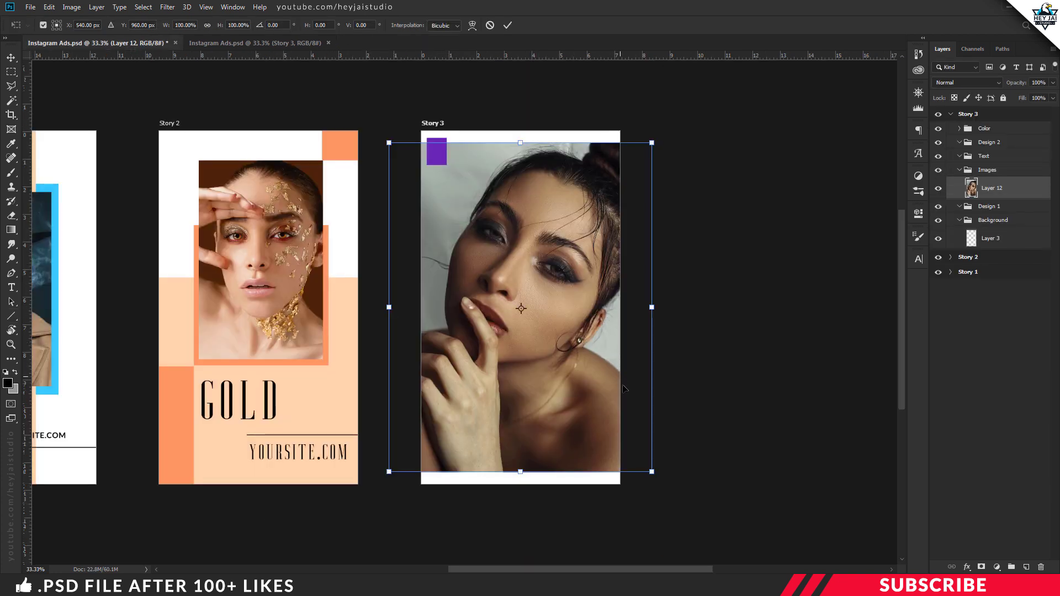
mouse_move(664, 484)
left_mouse_down()
mouse_move(672, 492)
mouse_move(651, 470)
mouse_move(666, 490)
left_mouse_up()
mouse_move(635, 345)
left_mouse_down()
mouse_move(612, 346)
mouse_move(624, 344)
left_mouse_up()
key("u")
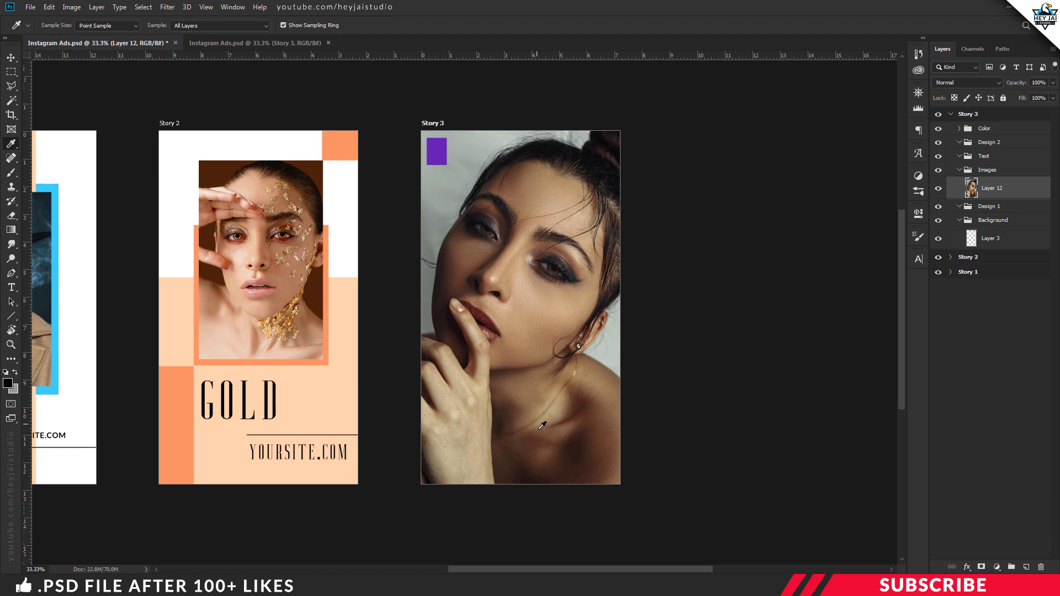
key("v")
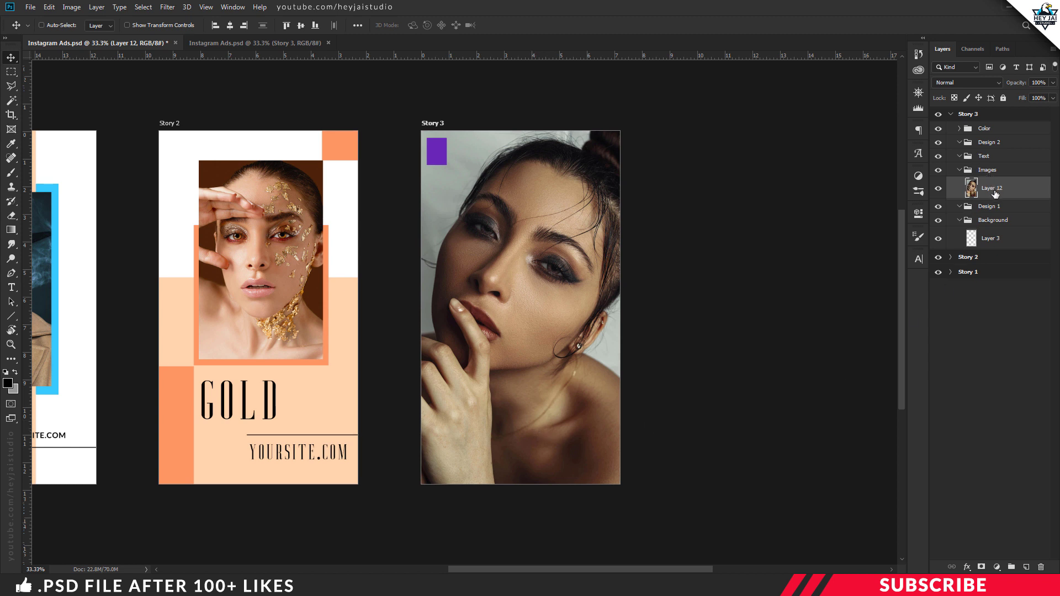
- Add a new layer above the photo, fill it with white, and set its fill to 0%
left_click(1025, 567)
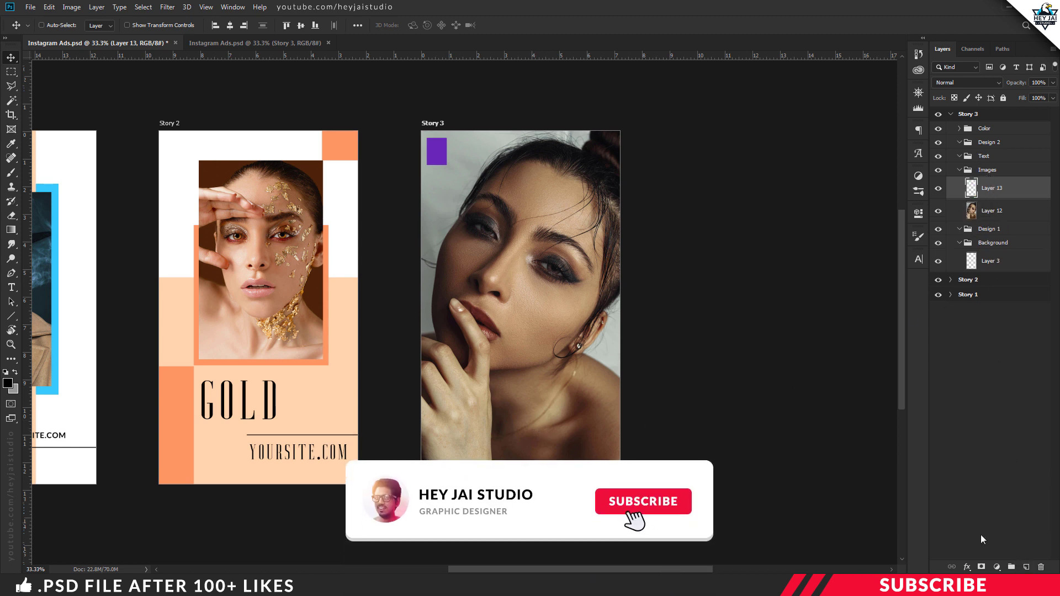
left_click(7, 384)
left_click(768, 311)
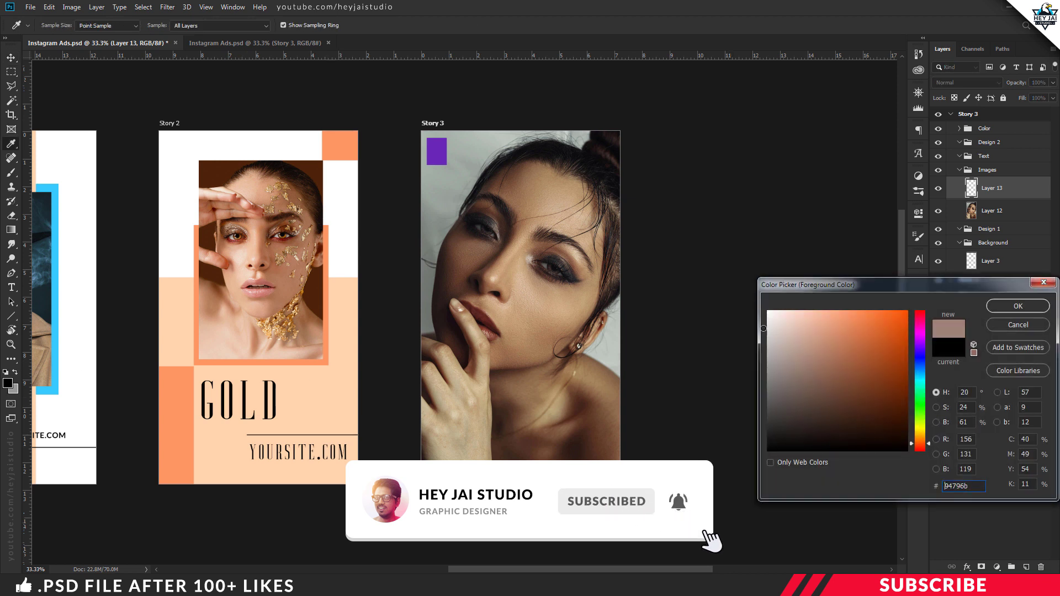
left_click(1017, 306)
key("v")
key("alt+BackSpace")
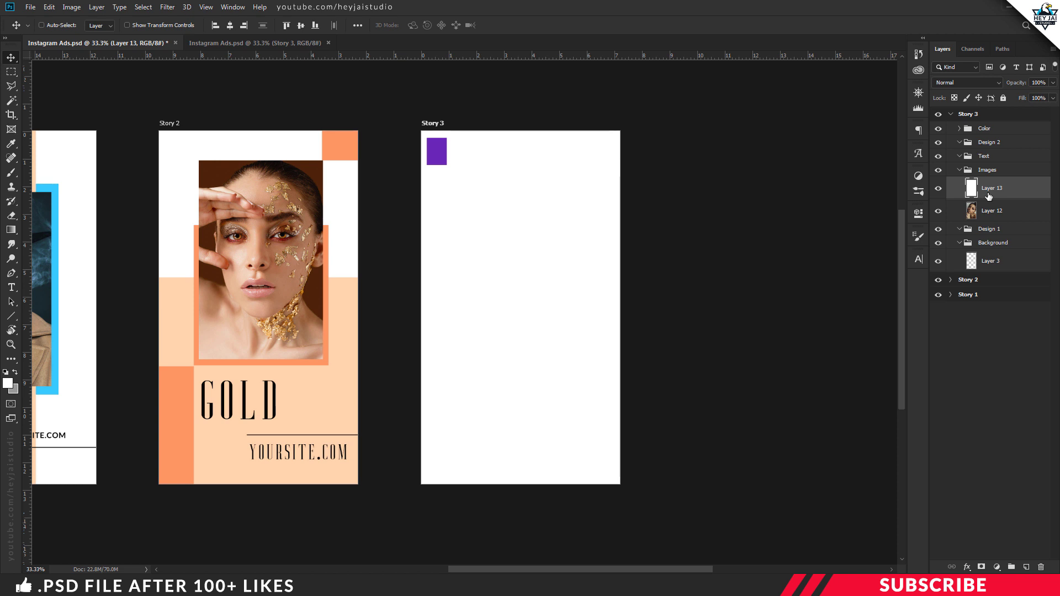
key("shift+3")
key("shift+3")
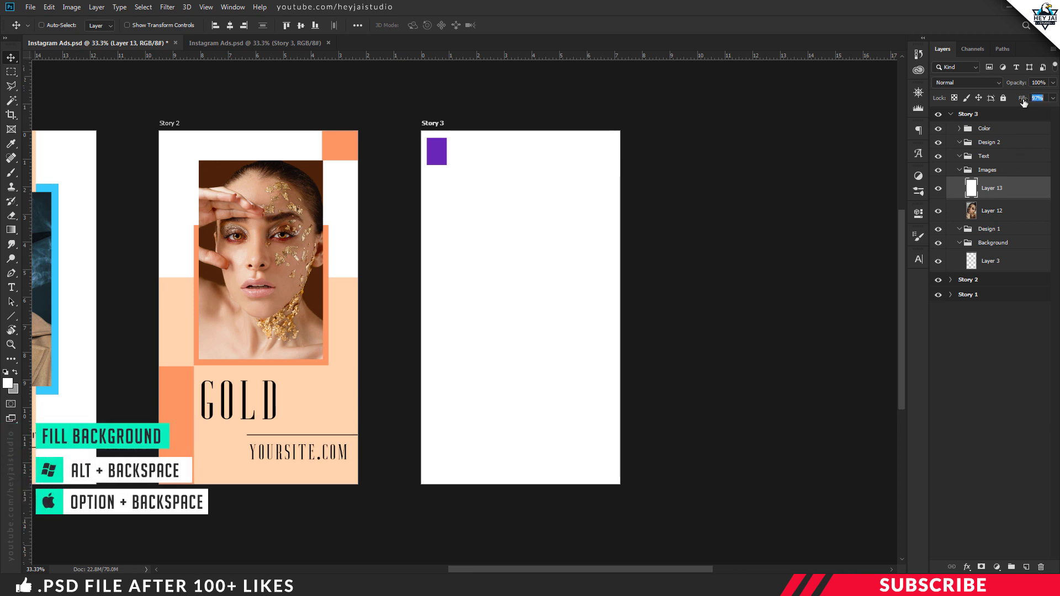
type("0")
key("Return")
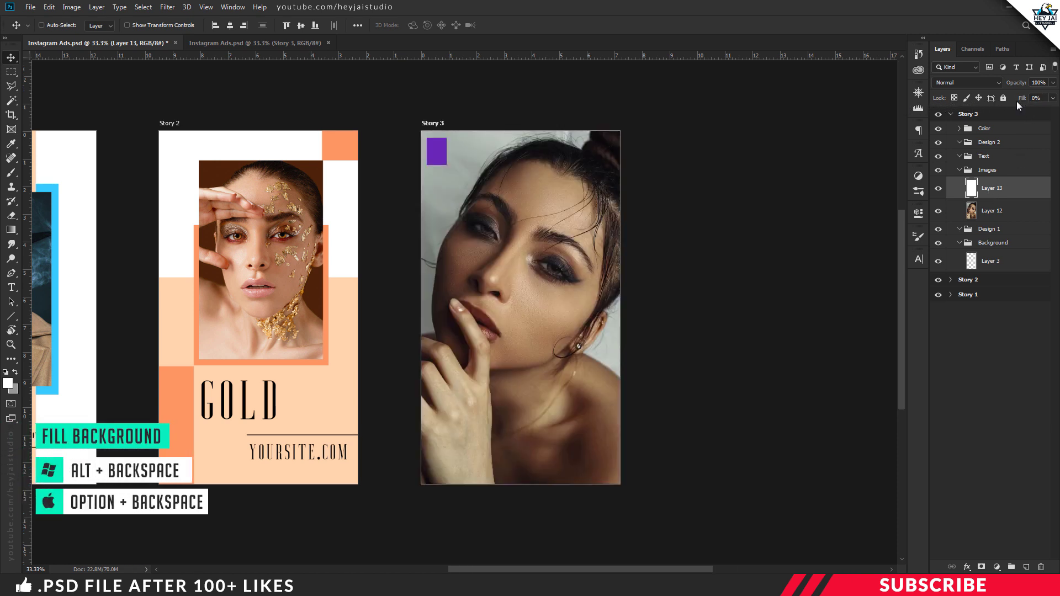
- Give Layer 13 a Foreground to Transparent Gradient Overlay in Blending Options
right_click(1002, 189)
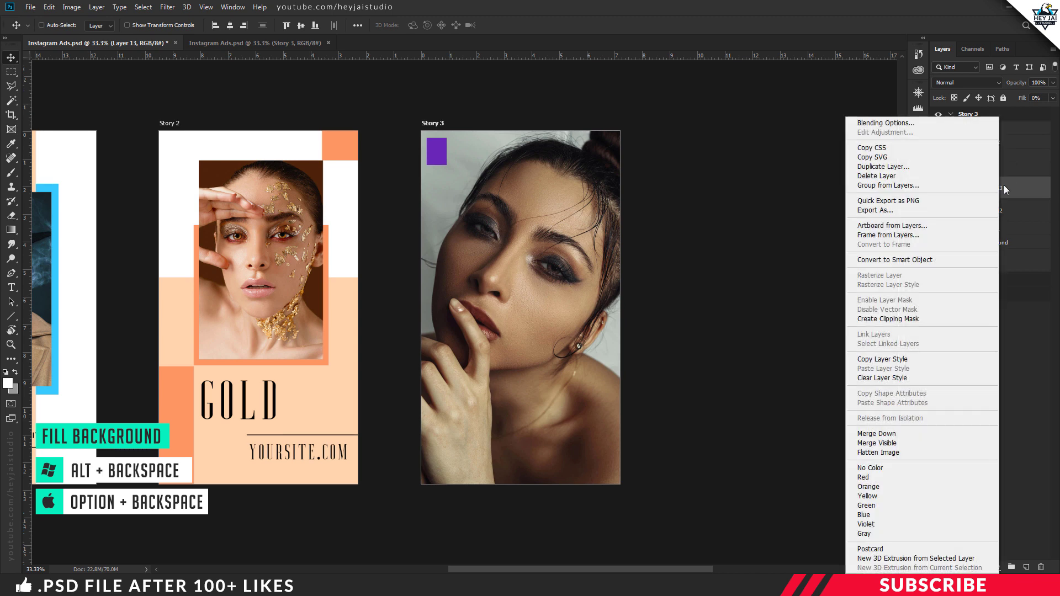
left_click(928, 123)
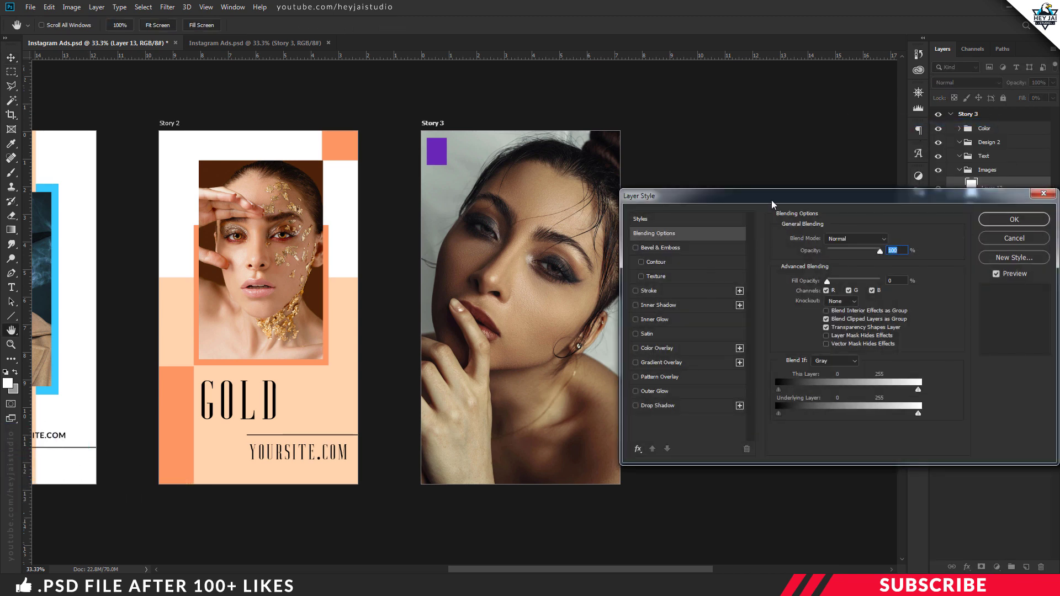
left_click(660, 363)
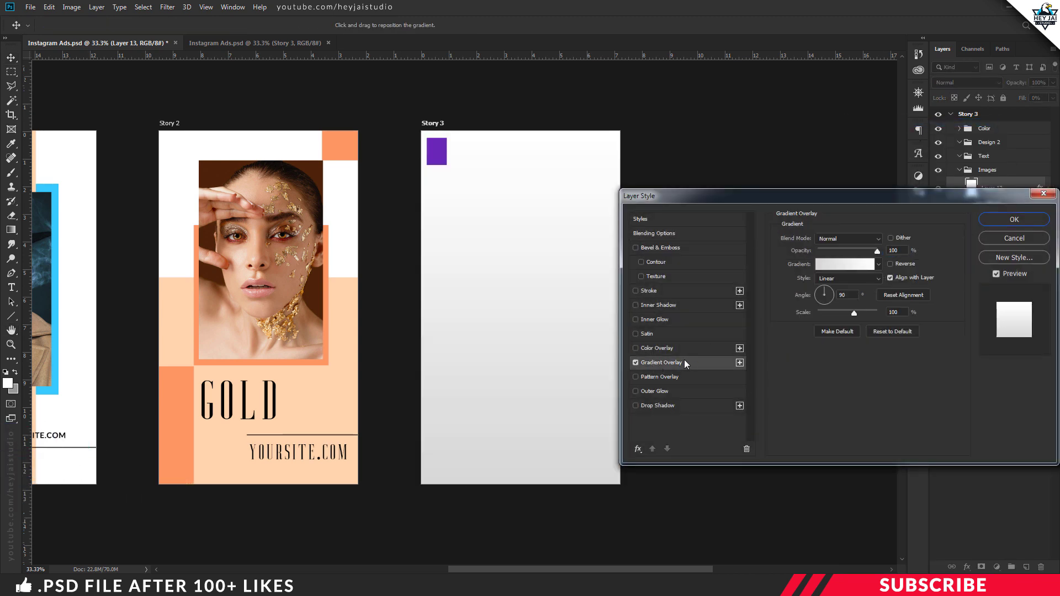
left_click(844, 264)
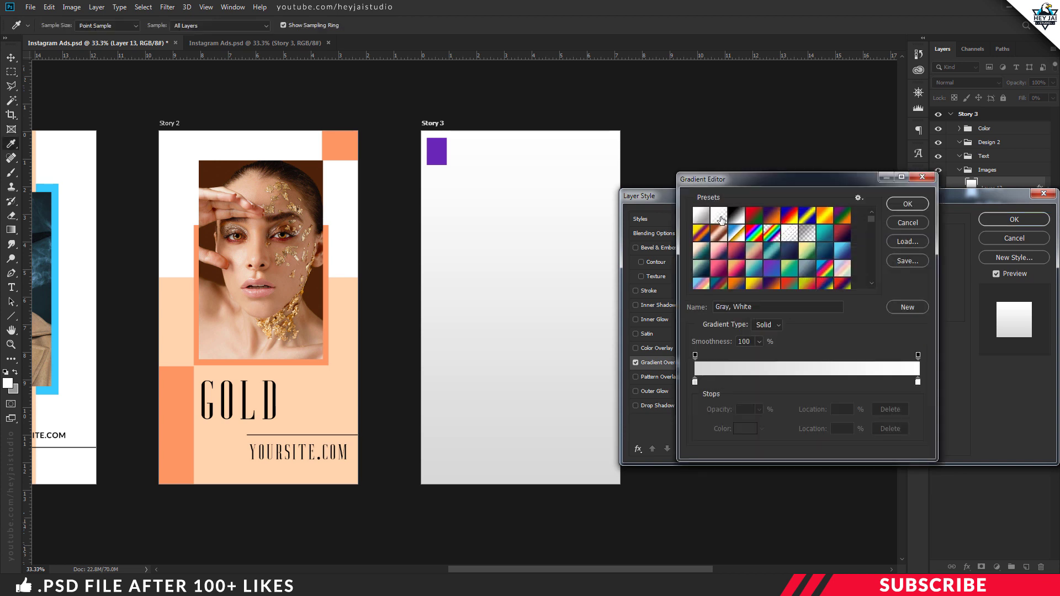
left_click(719, 217)
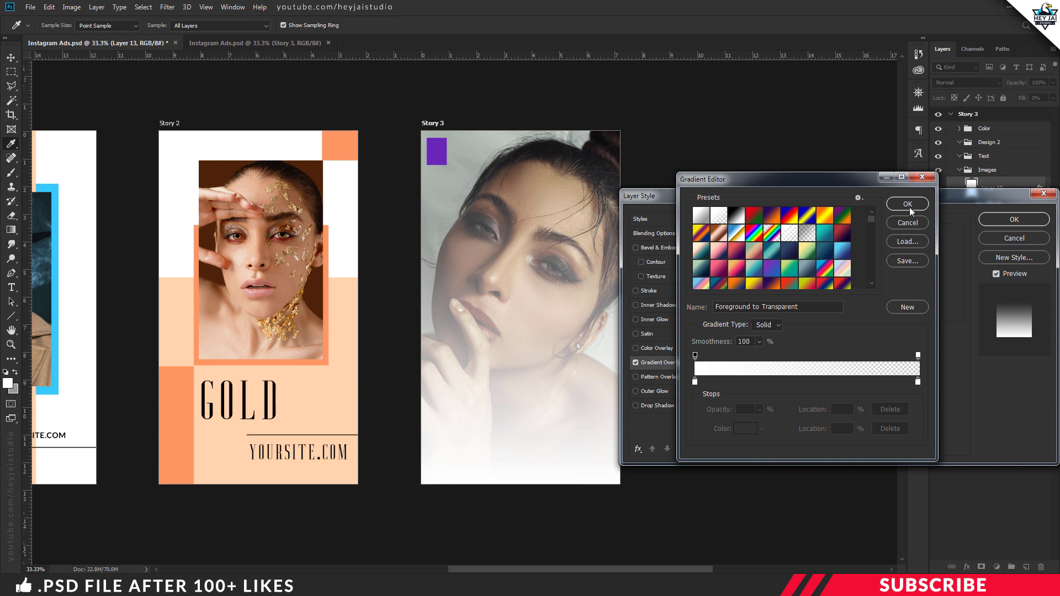
- Set the gradient stop to purple #6929b8 sampled from the square, and apply the overlay
left_click(696, 382)
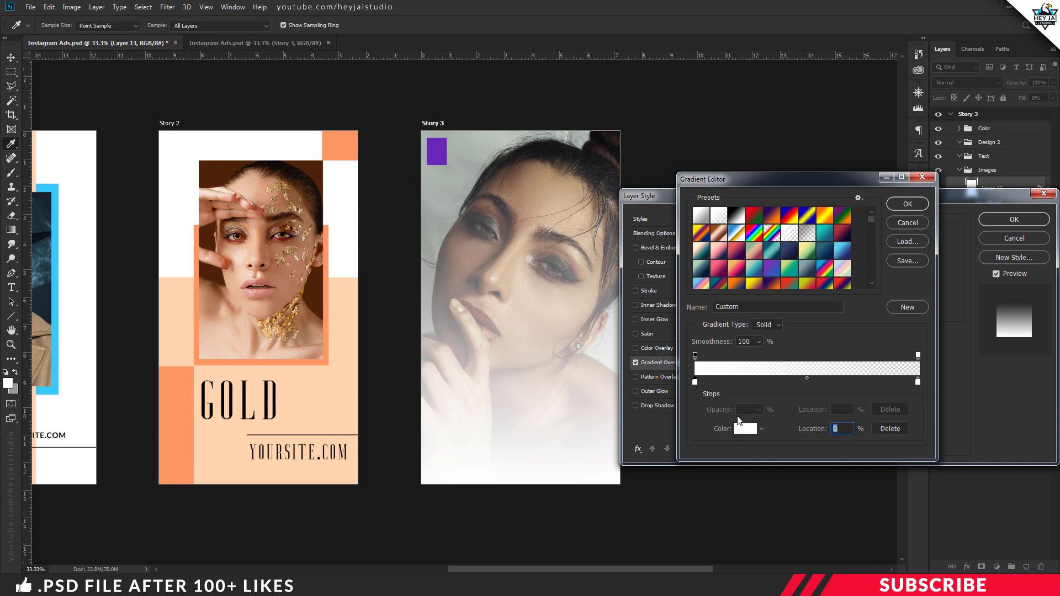
left_click(745, 430)
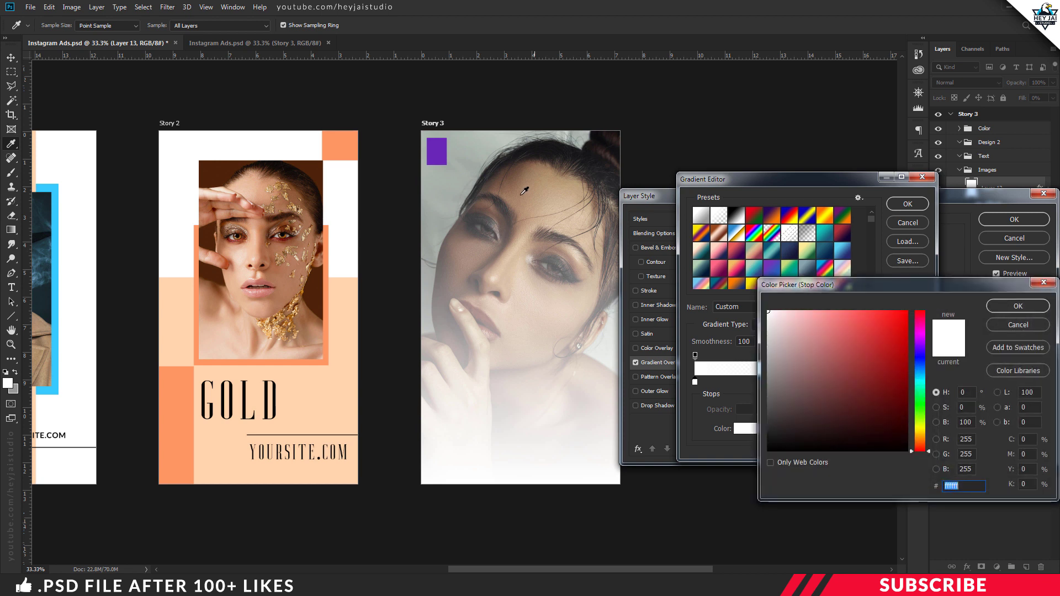
left_click(442, 154)
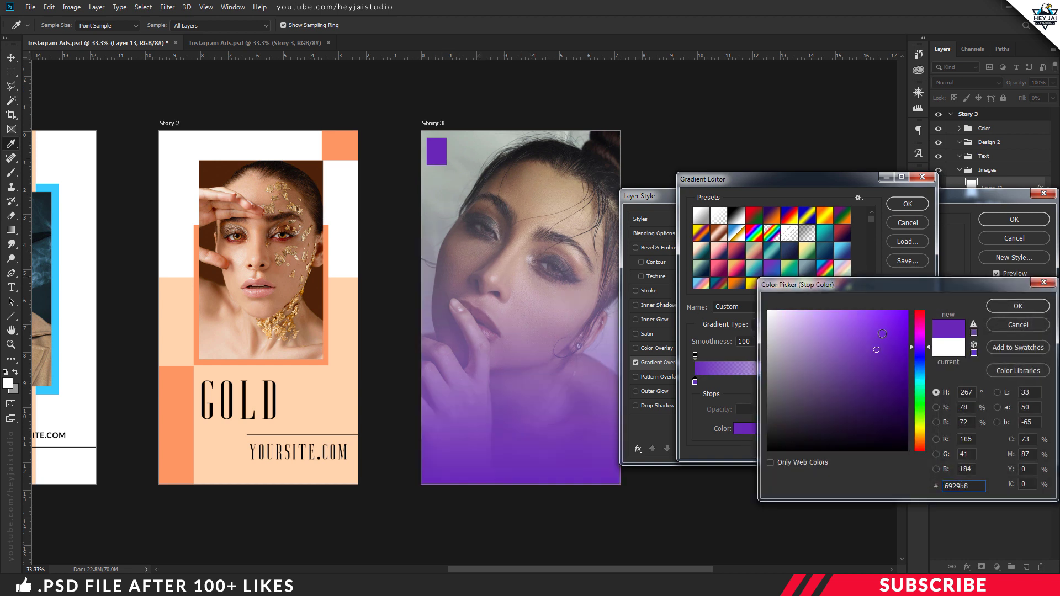
left_click_drag(915, 347, 916, 395)
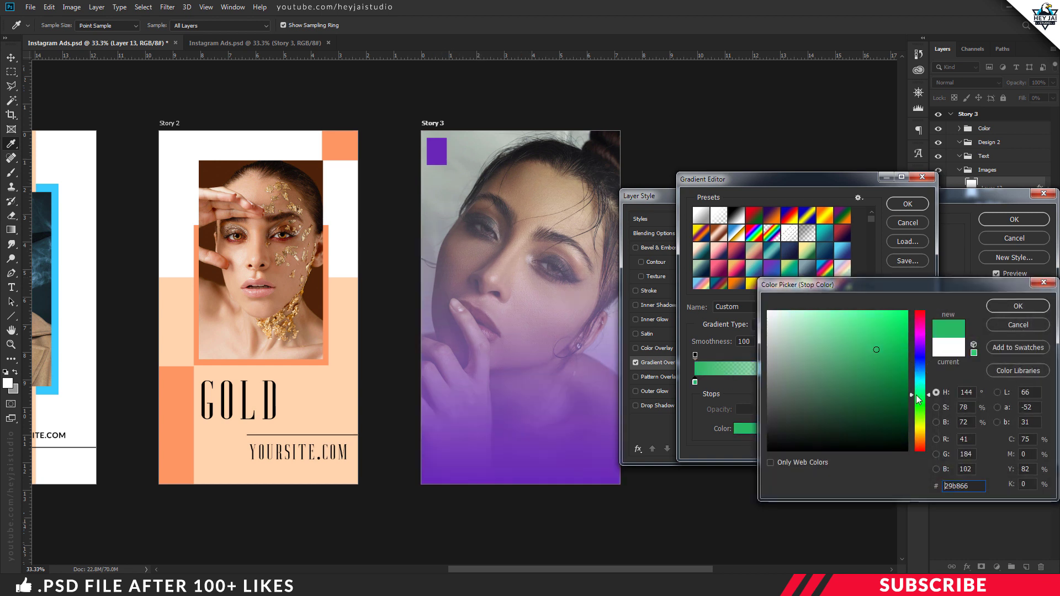
left_click(443, 157)
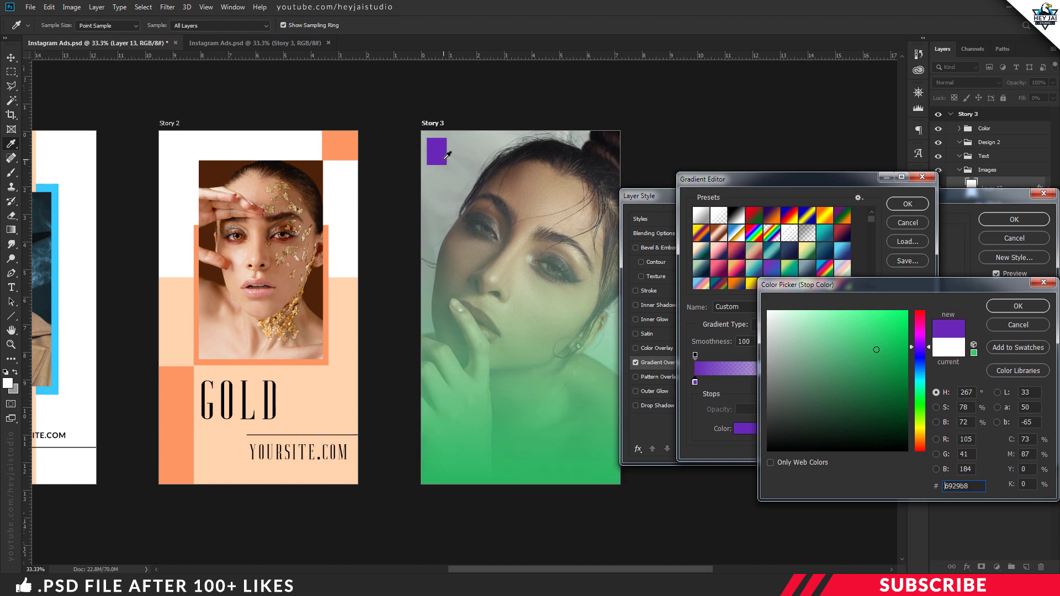
left_click(1006, 309)
left_click(908, 205)
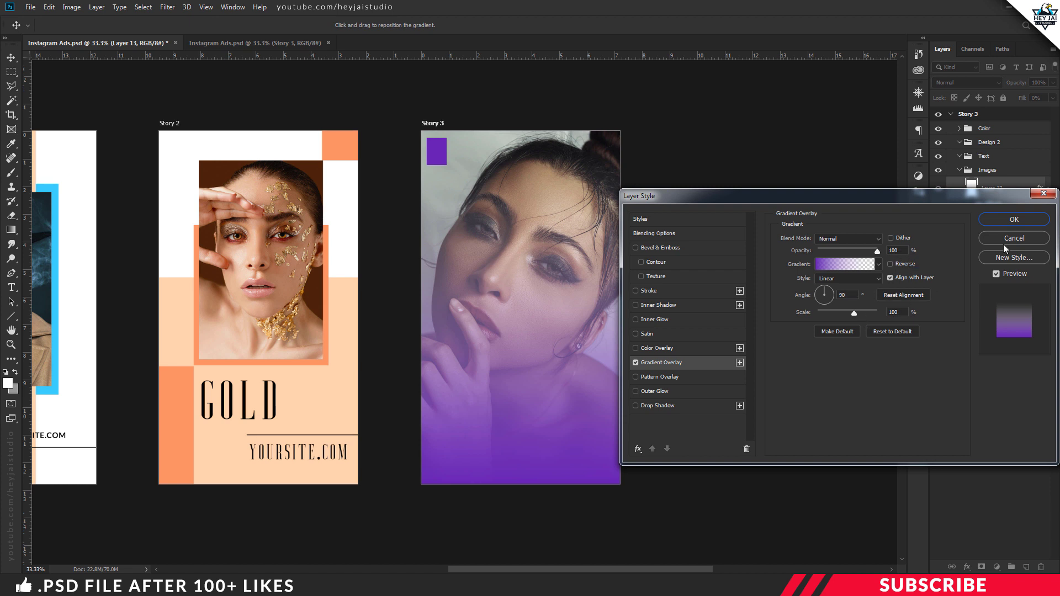
left_click(996, 223)
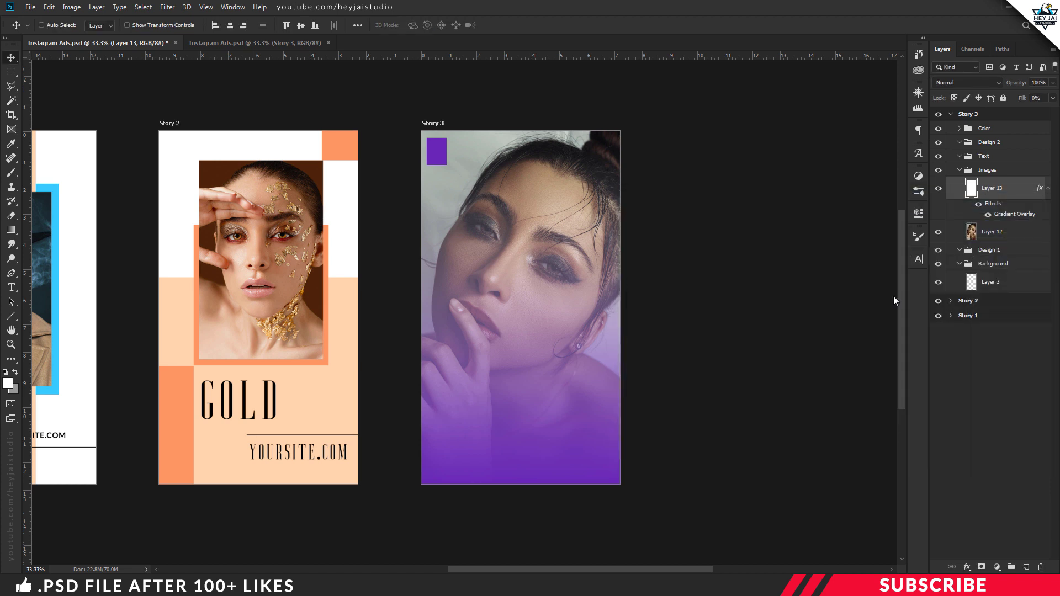
- Add a new layer in the Text group and type a white FASHION title on Story 3
left_click(960, 169)
left_click(978, 159)
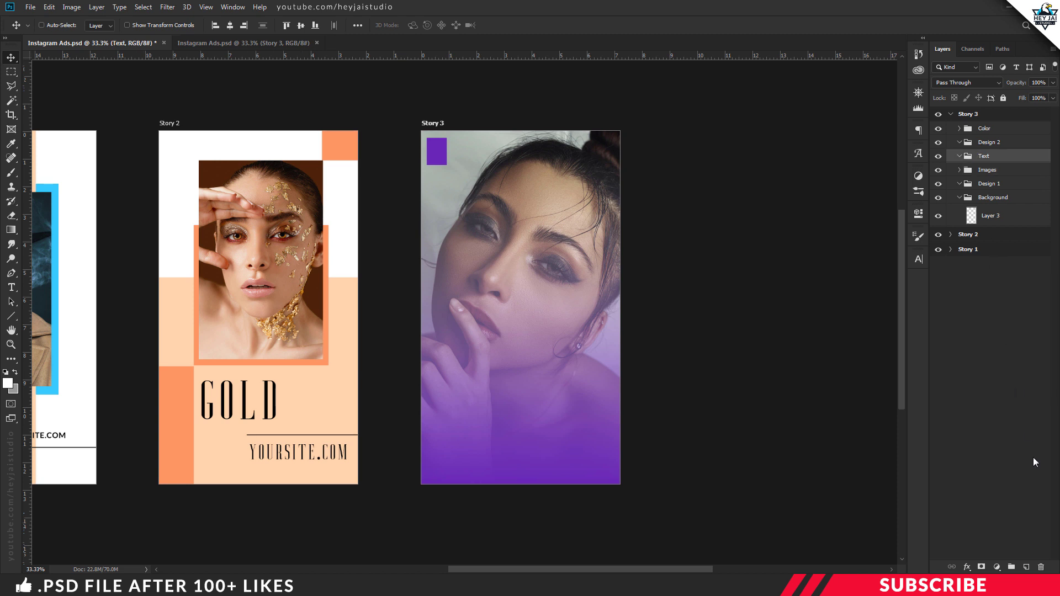
left_click(1027, 567)
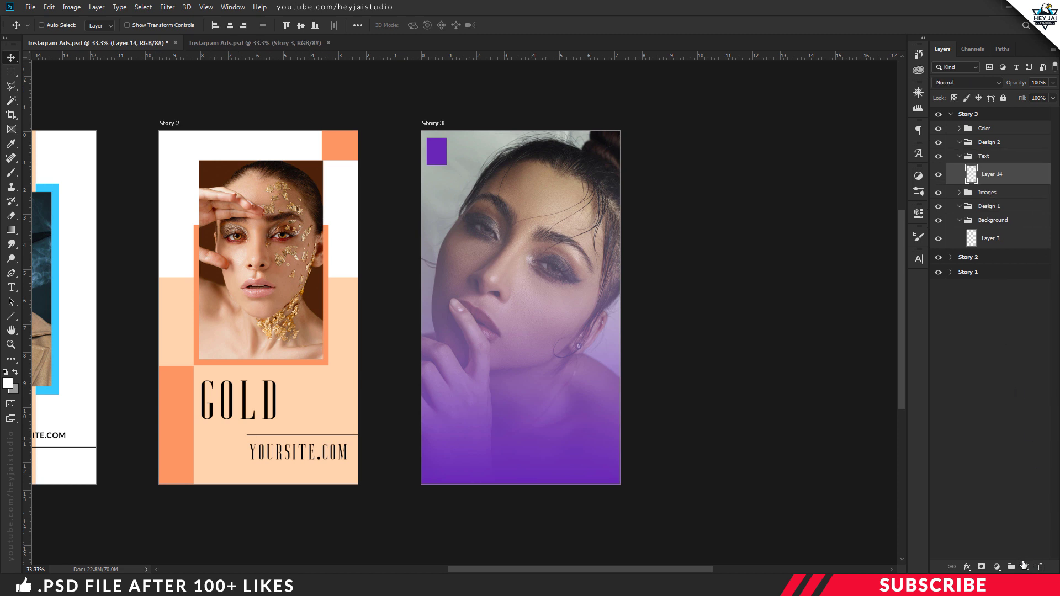
left_click(8, 383)
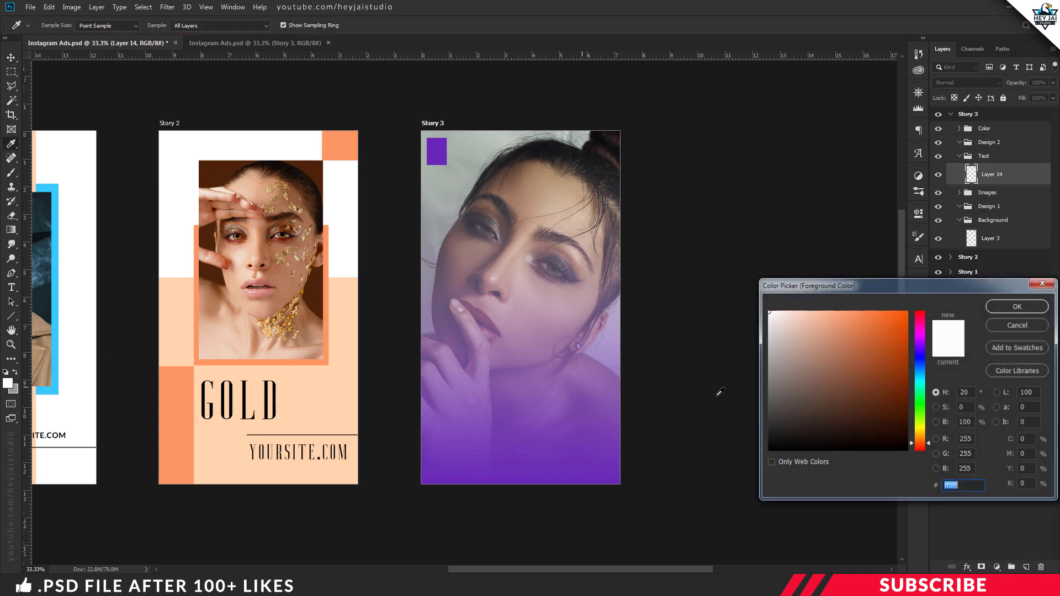
left_click(1000, 307)
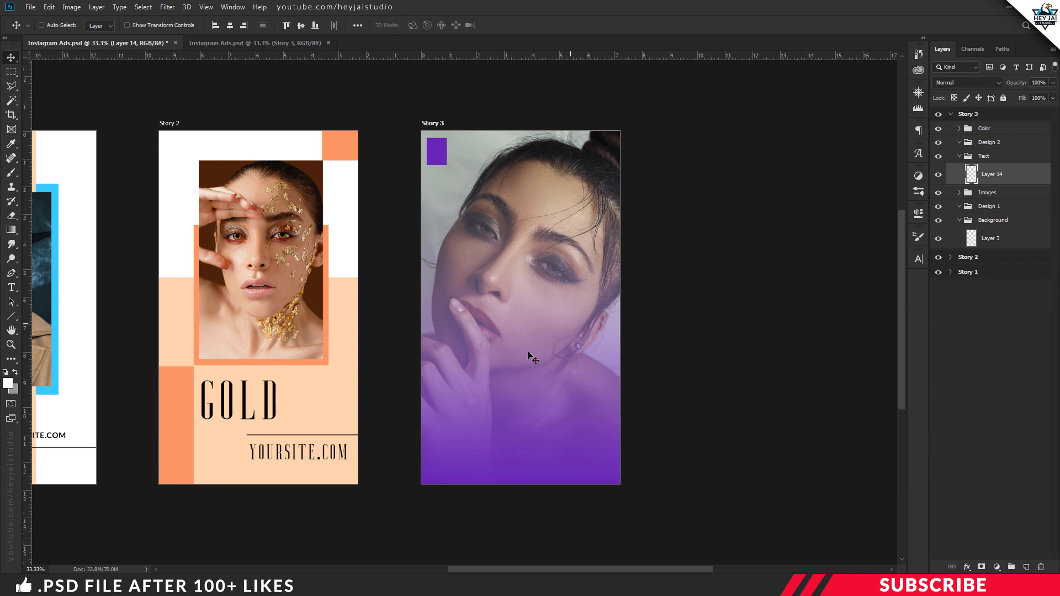
key("t")
left_click(485, 407)
type("FA")
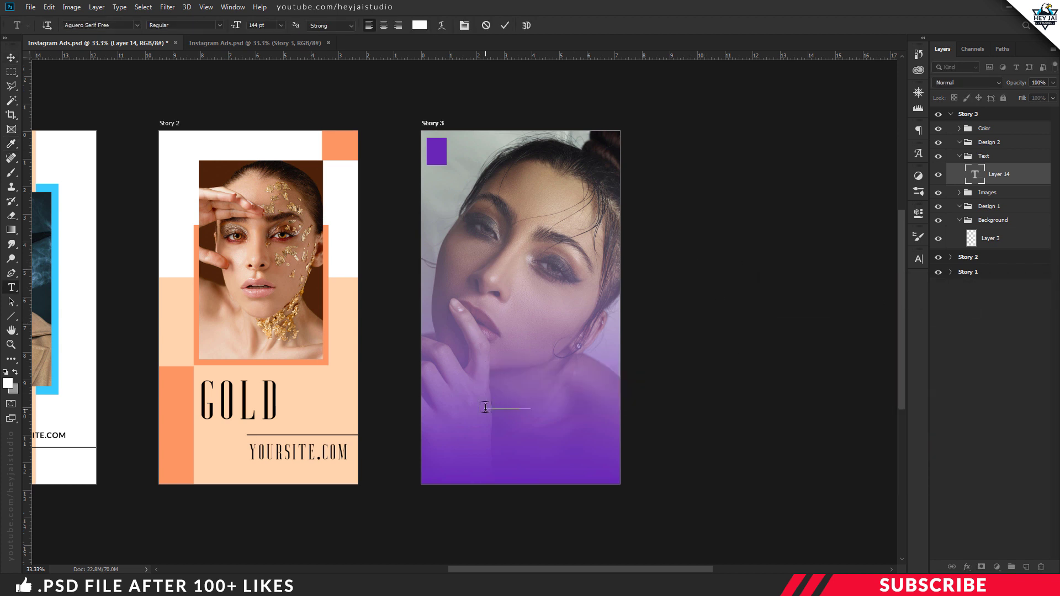
type("shion")
key("ctrl+Return")
- Duplicate the title below, retype it as YOURSITE.COM, and shrink it centred under FASHION
key("v")
key("ctrl+j")
left_click_drag(572, 389, 551, 412)
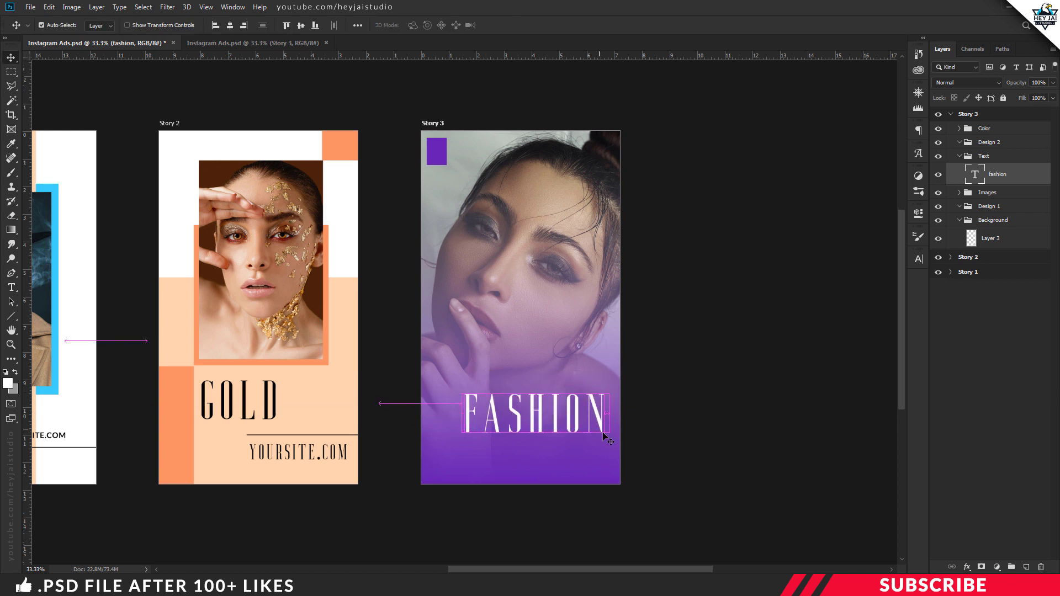
double_click(520, 456)
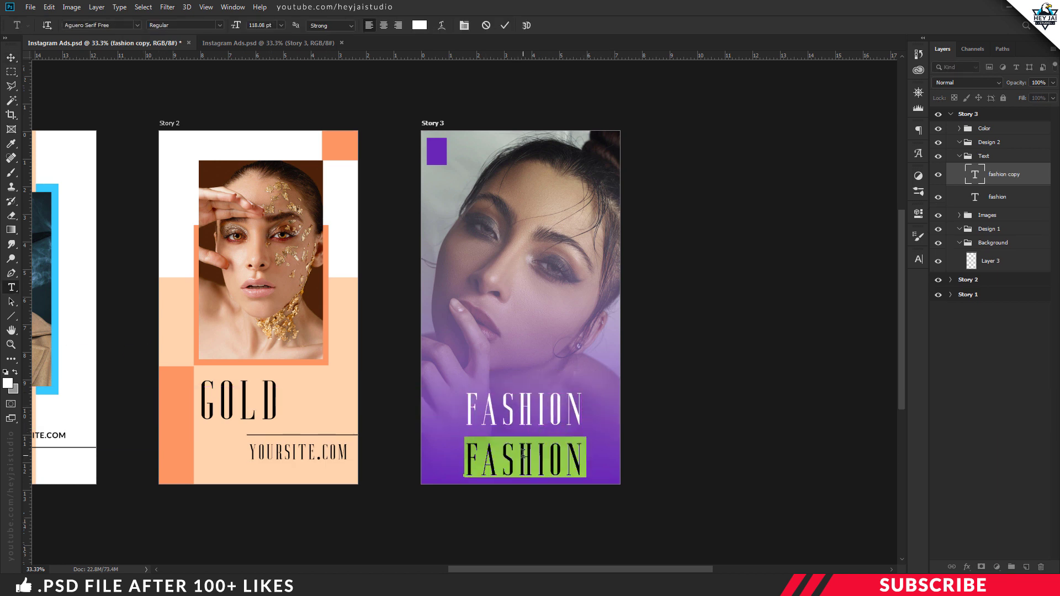
type("YOURSITE.com")
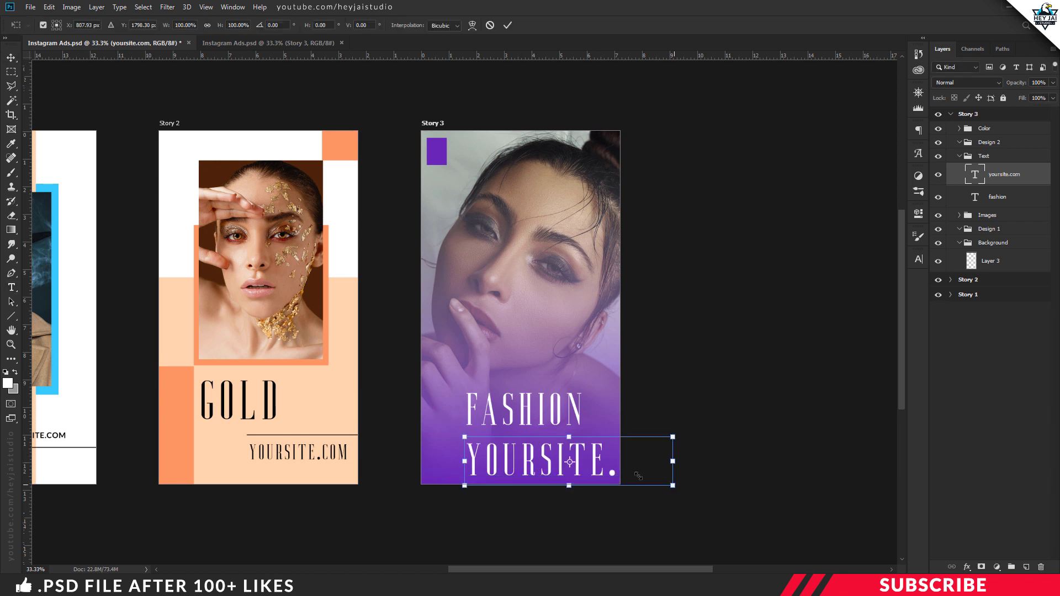
left_click_drag(675, 475, 525, 467)
key("ctrl+Return")
key("v")
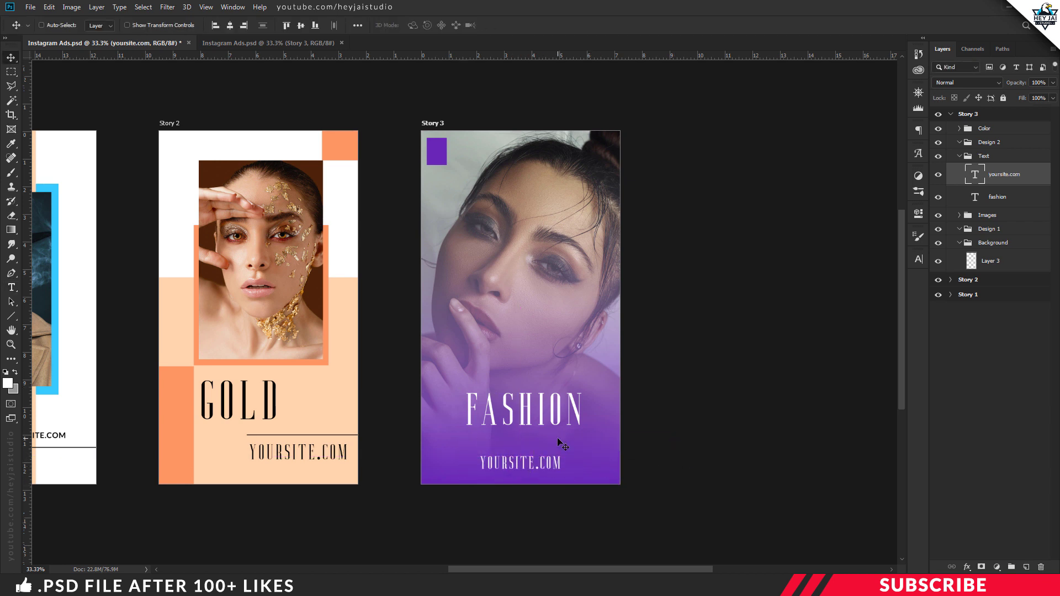
left_click(1020, 145)
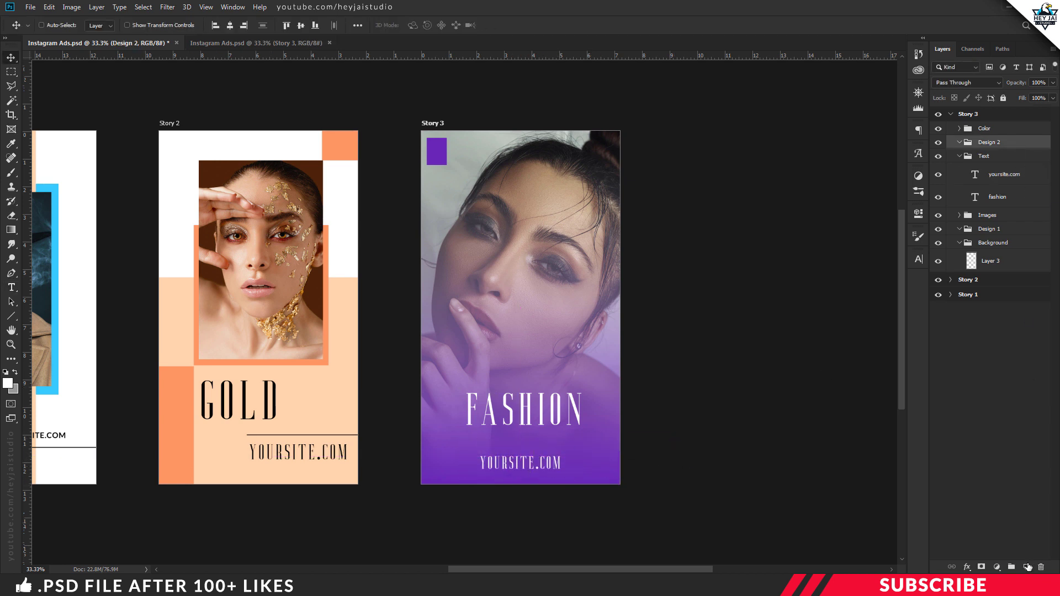
- Add a layer in Design 2 and set the Rectangle Tool to no fill with a white stroke
left_click(1026, 567)
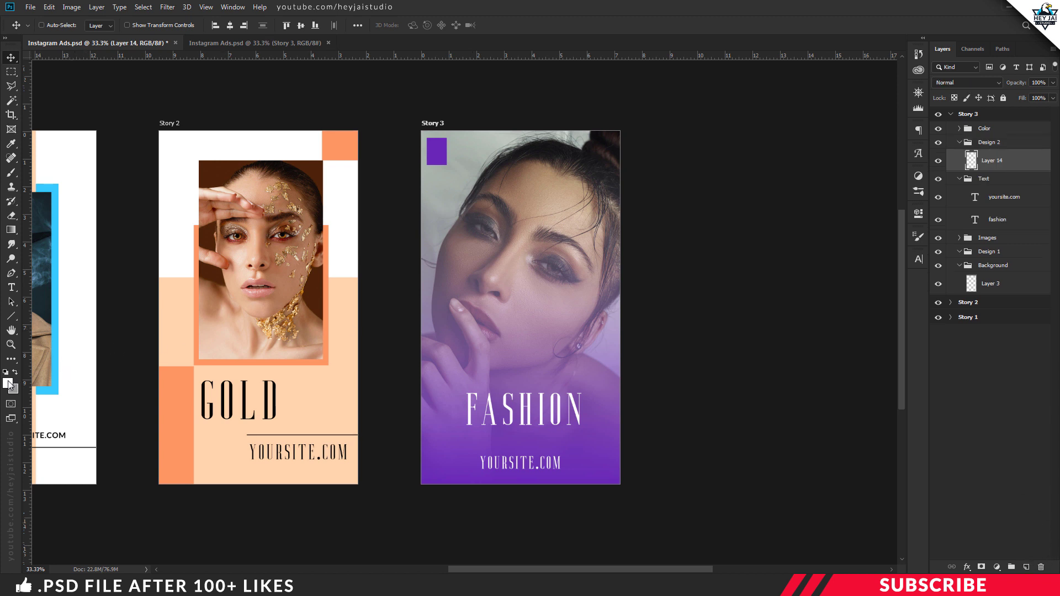
left_click(11, 316)
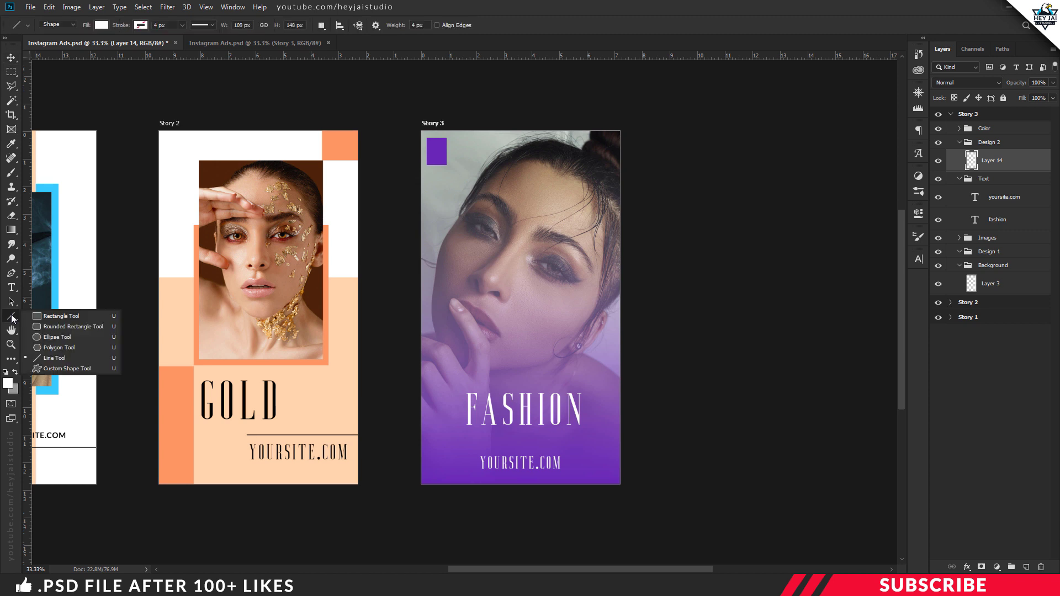
left_click(54, 319)
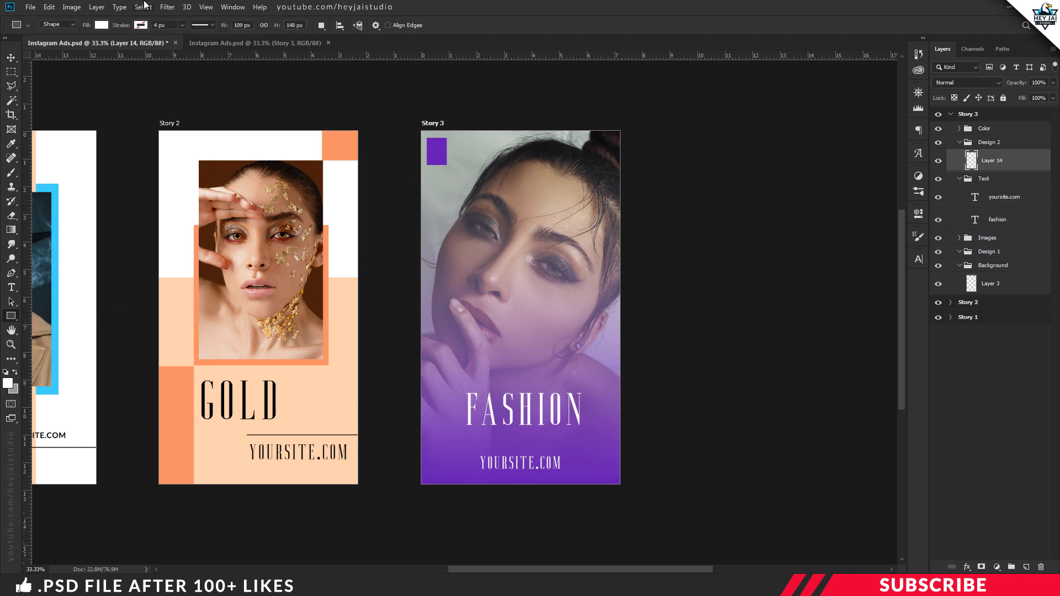
left_click(101, 25)
left_click(53, 45)
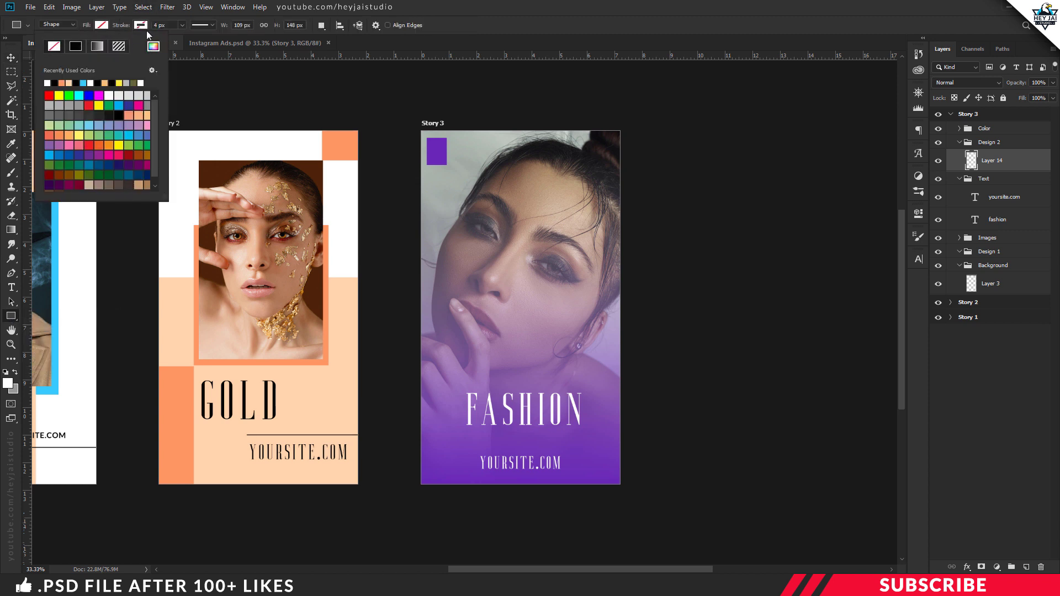
left_click(141, 25)
left_click(192, 46)
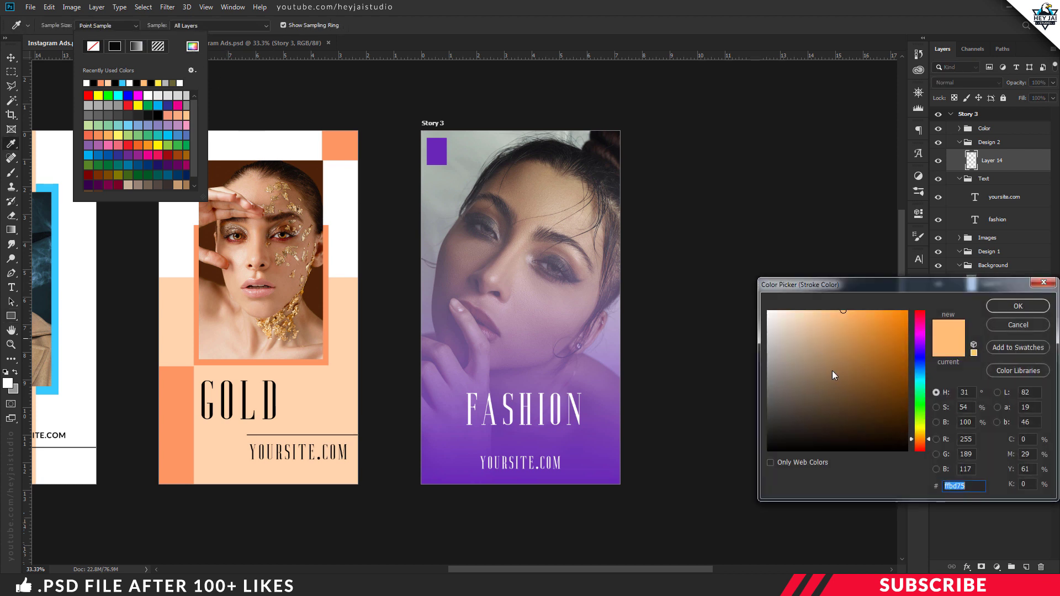
left_click_drag(846, 371, 720, 282)
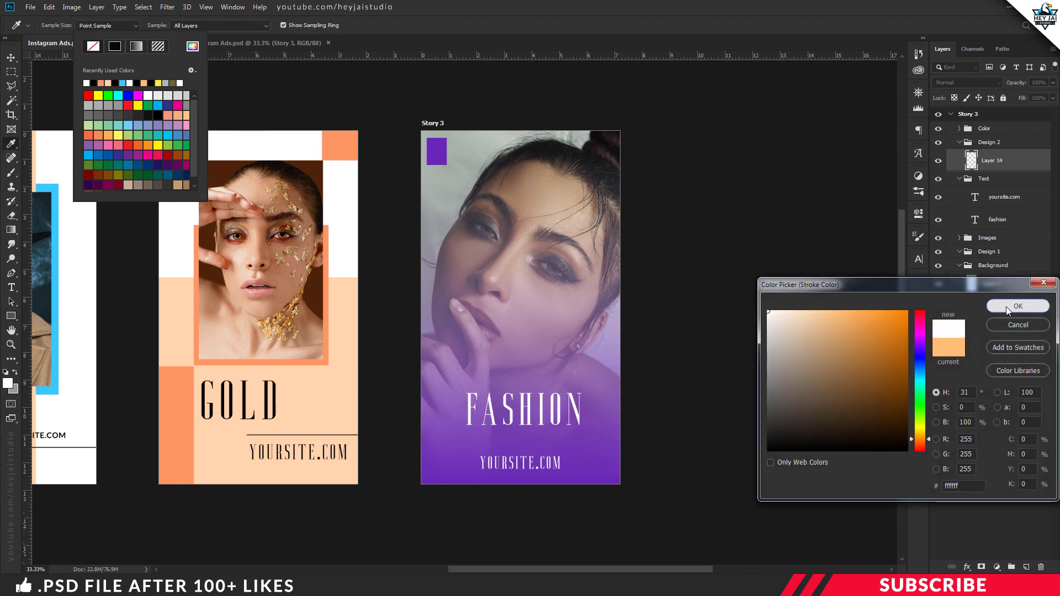
left_click(1031, 307)
left_click(177, 24)
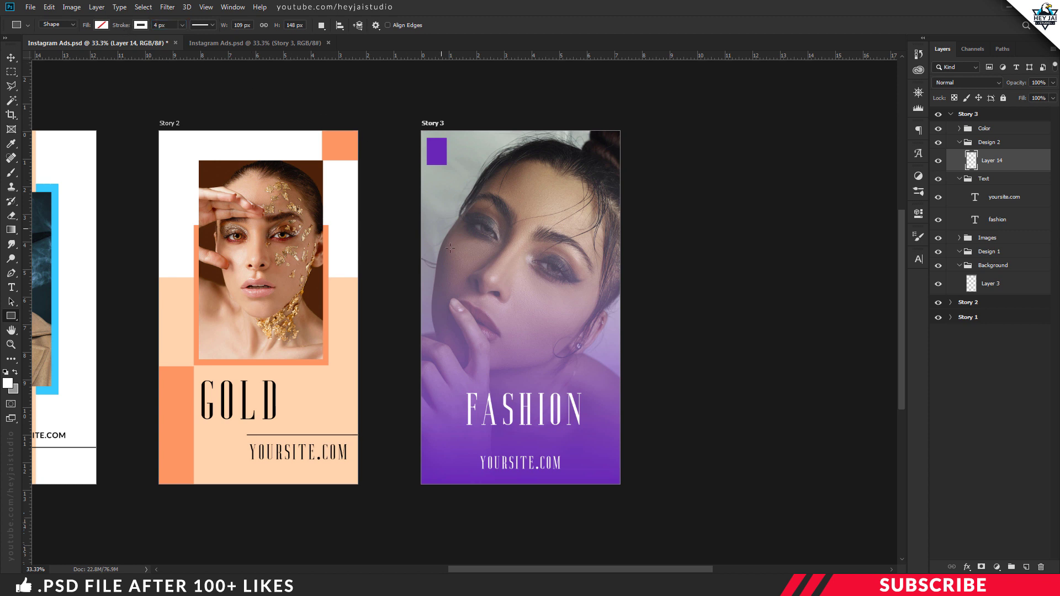
- Draw a 738 × 265 px white outlined rectangle framing the FASHION title
left_click_drag(469, 406, 591, 435)
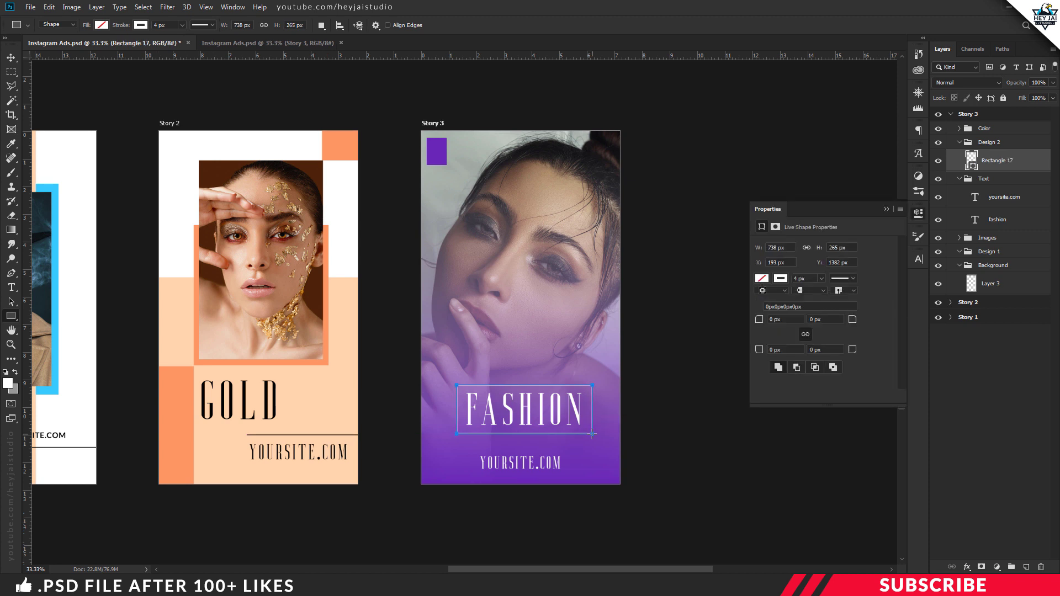
left_click(918, 213)
left_click(960, 178)
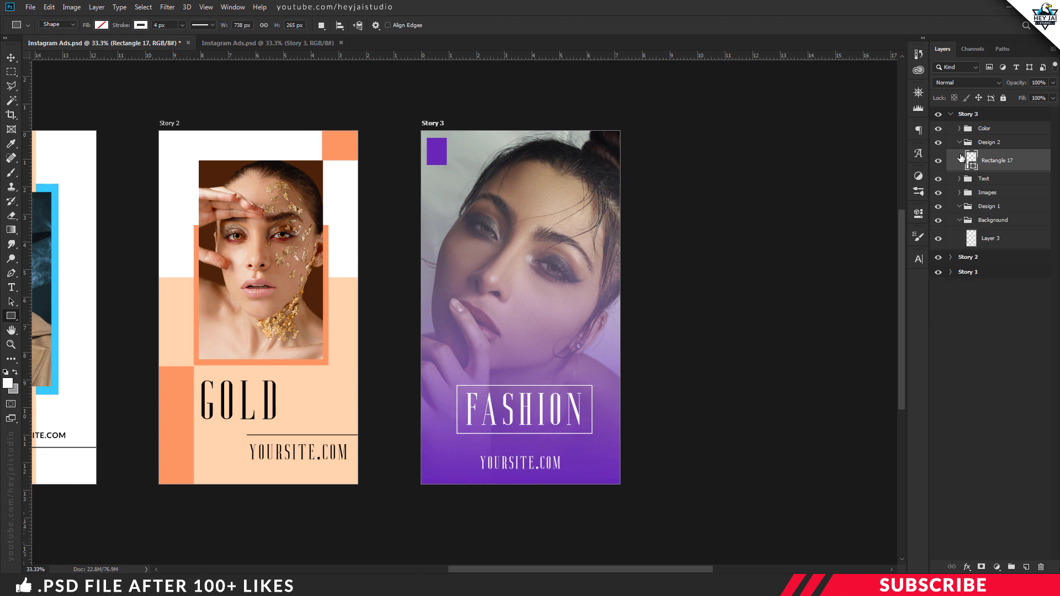
left_click(959, 142)
- Hide the purple square on Story 3 and zoom out to view all three artboards
left_click(960, 197)
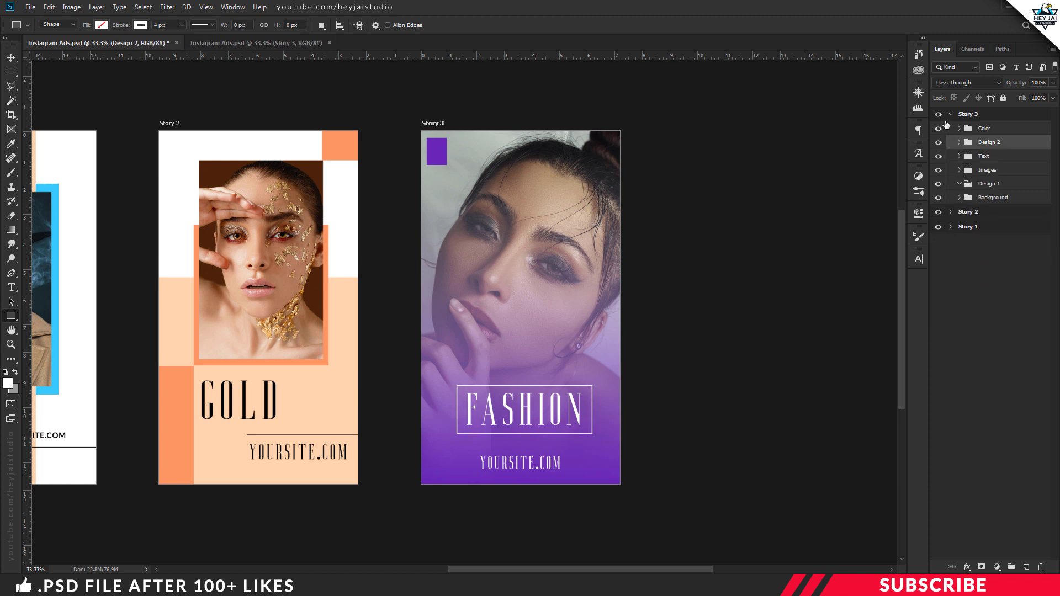
left_click(938, 128)
left_click_drag(649, 568, 599, 568)
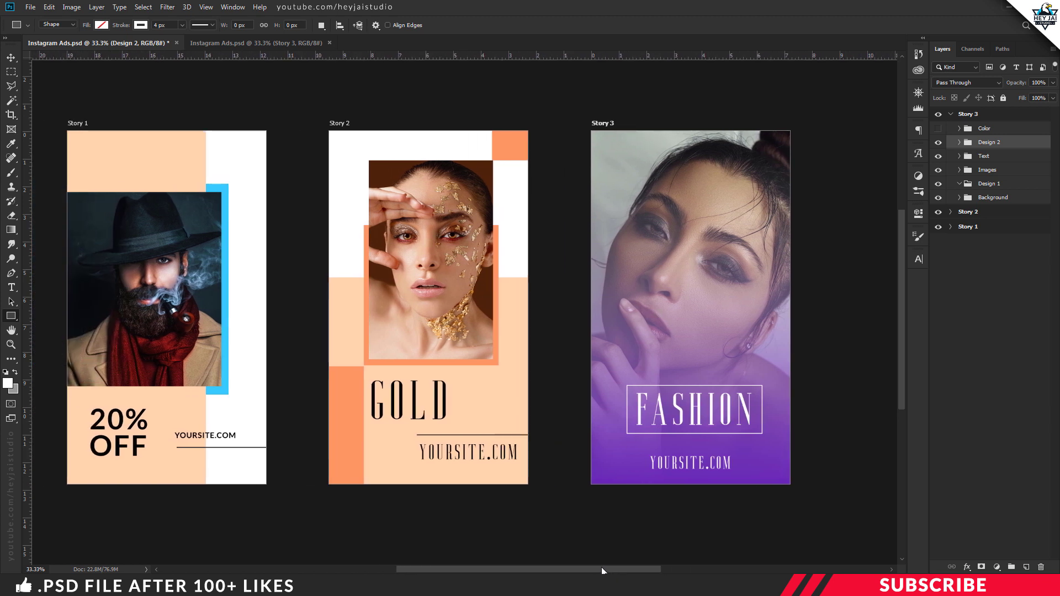
key("ctrl+minus")
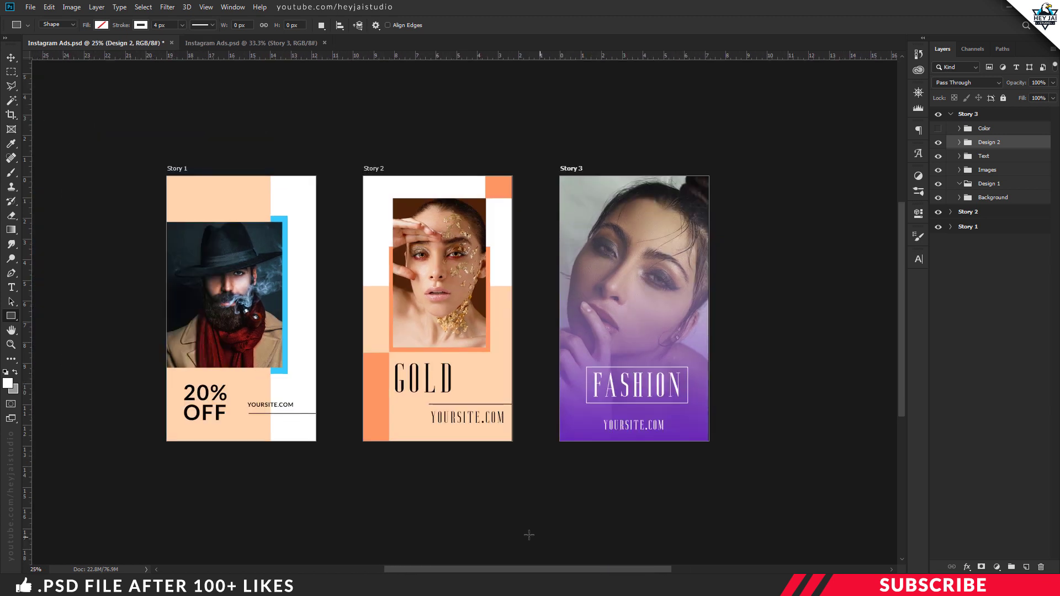
- Browse the File > Export options and close the menu without exporting
left_click(30, 7)
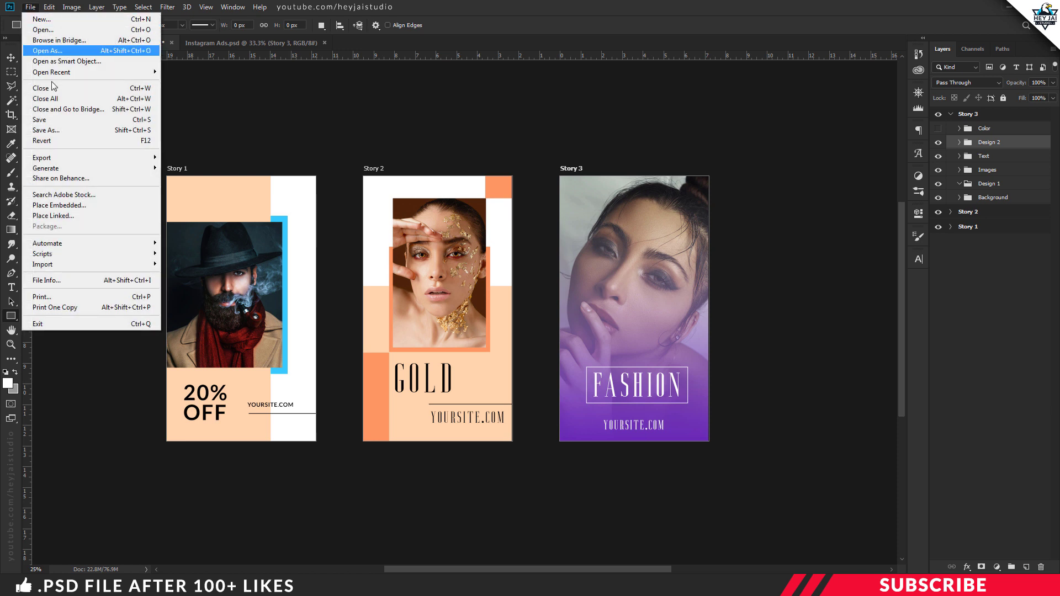
mouse_move(67, 160)
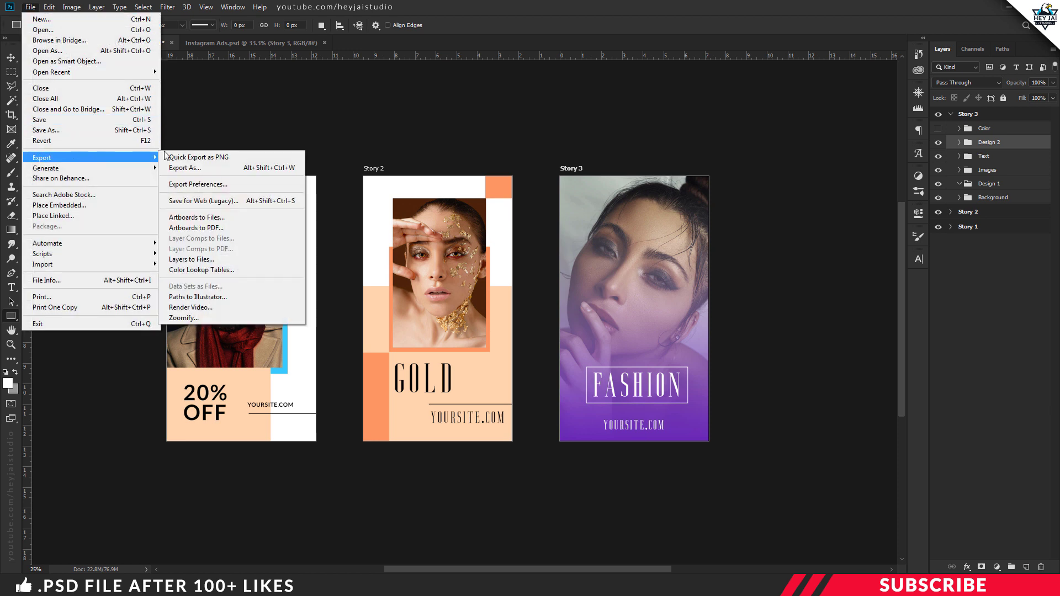
left_click(215, 169)
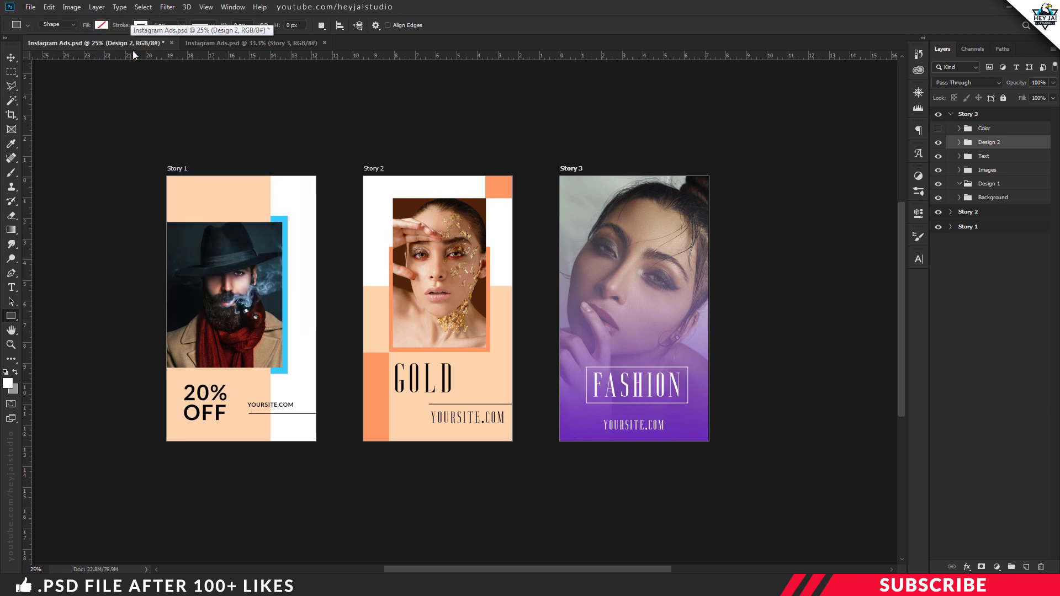